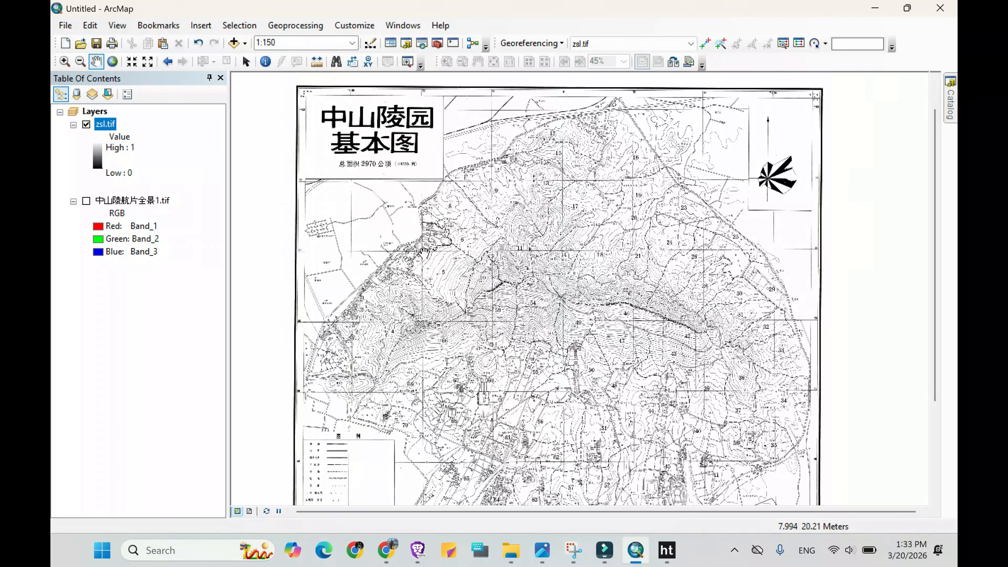
# - Examine the grid coordinate labels along the top and left margins of zsl.tif, ending on the layer's full extent
pyautogui.scroll(-3, 424, 252)
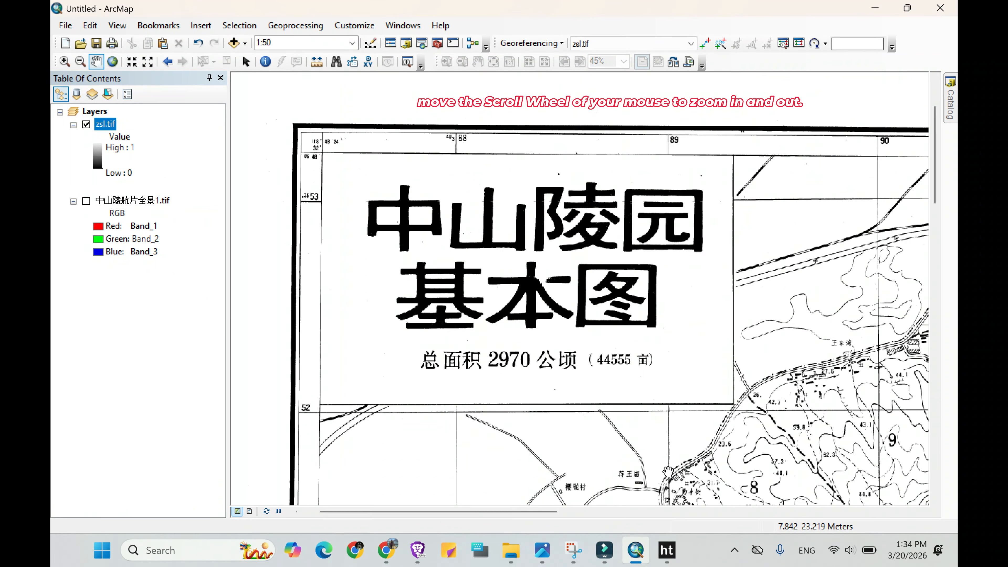
pyautogui.scroll(-1, 462, 140)
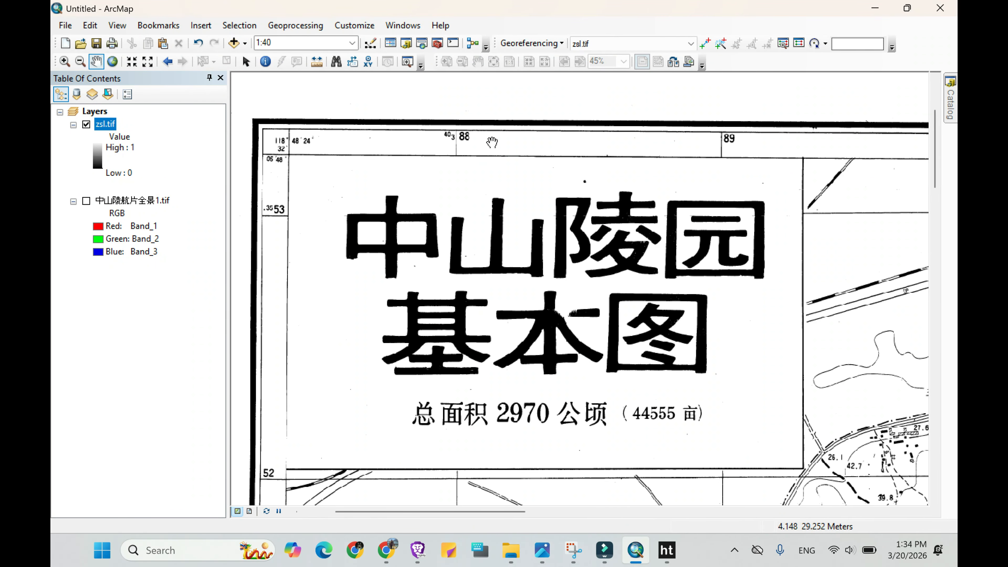
pyautogui.moveTo(730, 143); pyautogui.dragTo(615, 149)
pyautogui.moveTo(767, 175); pyautogui.dragTo(659, 176)
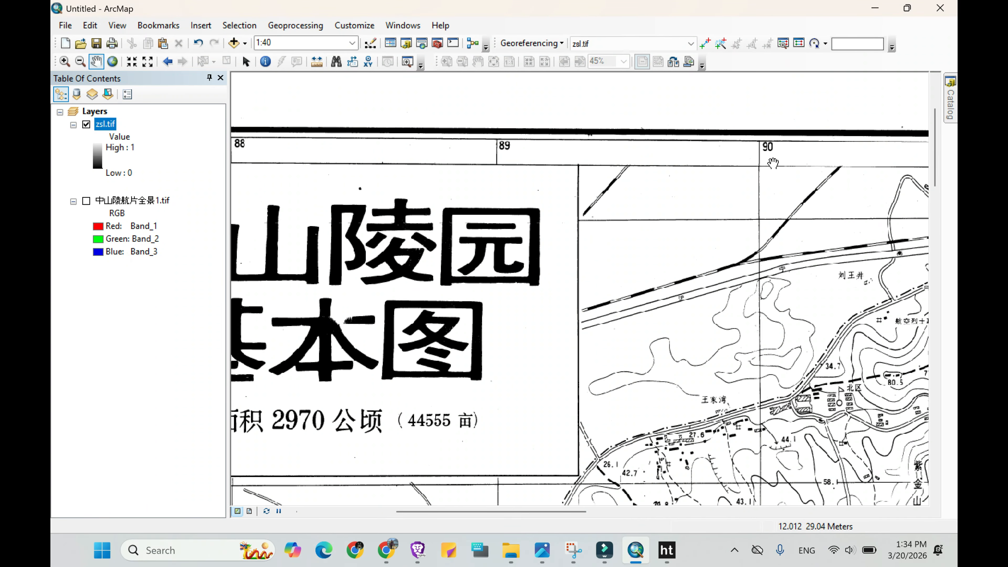
pyautogui.moveTo(625, 217); pyautogui.dragTo(763, 139)
pyautogui.moveTo(601, 221); pyautogui.dragTo(812, 212)
pyautogui.moveTo(423, 216); pyautogui.dragTo(422, 288)
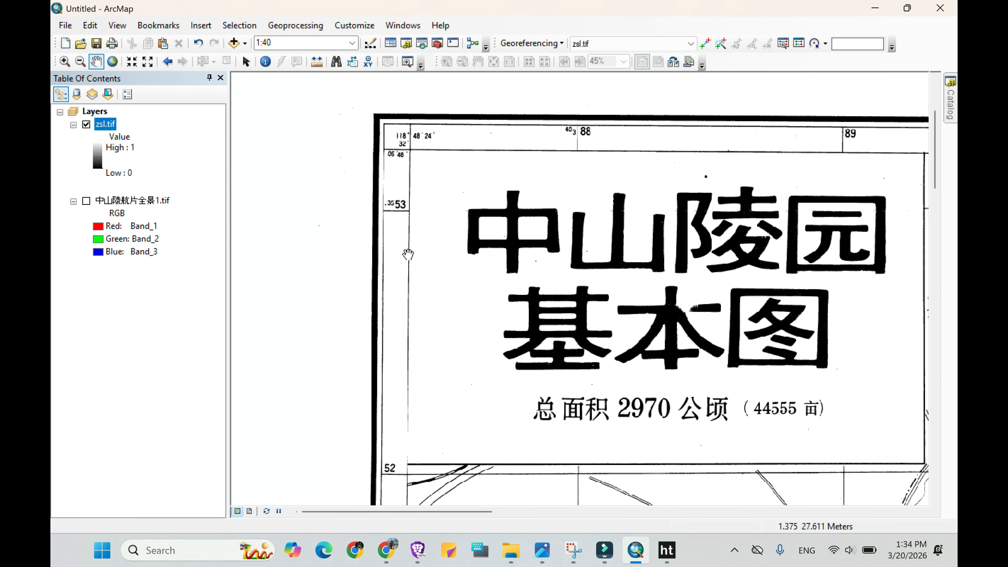
pyautogui.moveTo(409, 346); pyautogui.dragTo(409, 305)
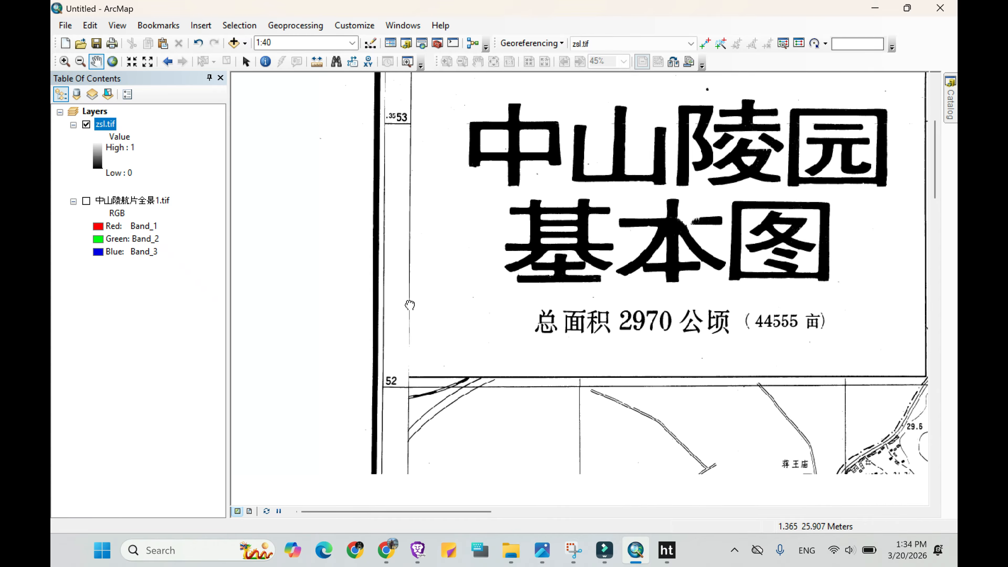
pyautogui.moveTo(404, 392); pyautogui.dragTo(397, 284)
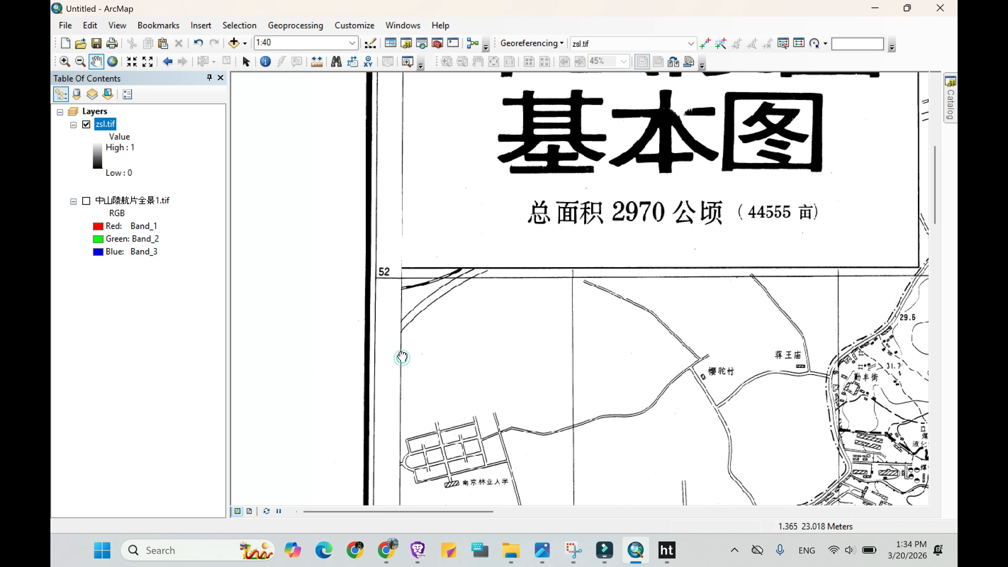
pyautogui.moveTo(403, 356); pyautogui.dragTo(400, 272)
pyautogui.moveTo(400, 338); pyautogui.dragTo(399, 278)
pyautogui.moveTo(399, 410); pyautogui.dragTo(395, 361)
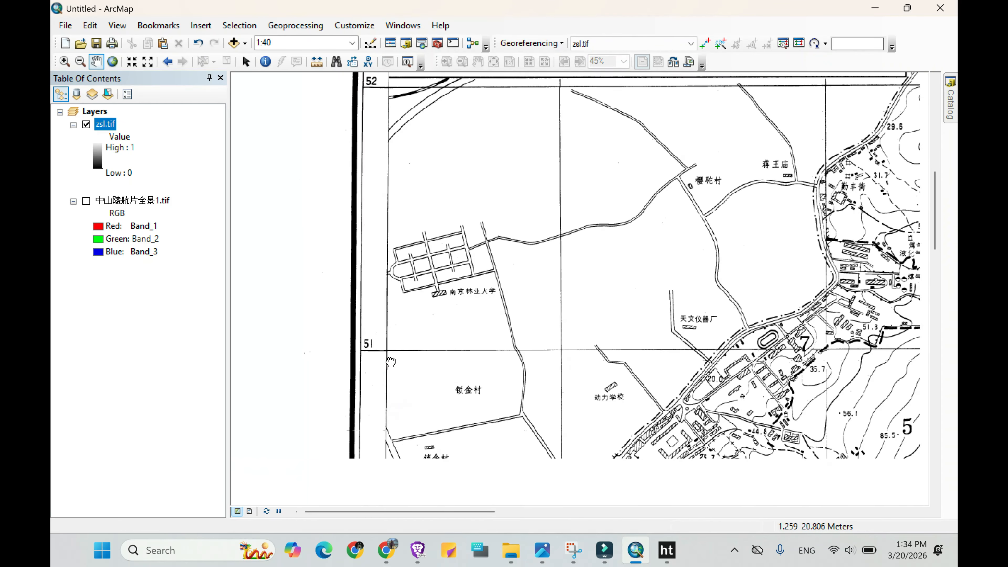
pyautogui.rightClick(112, 131)
pyautogui.click(162, 200)
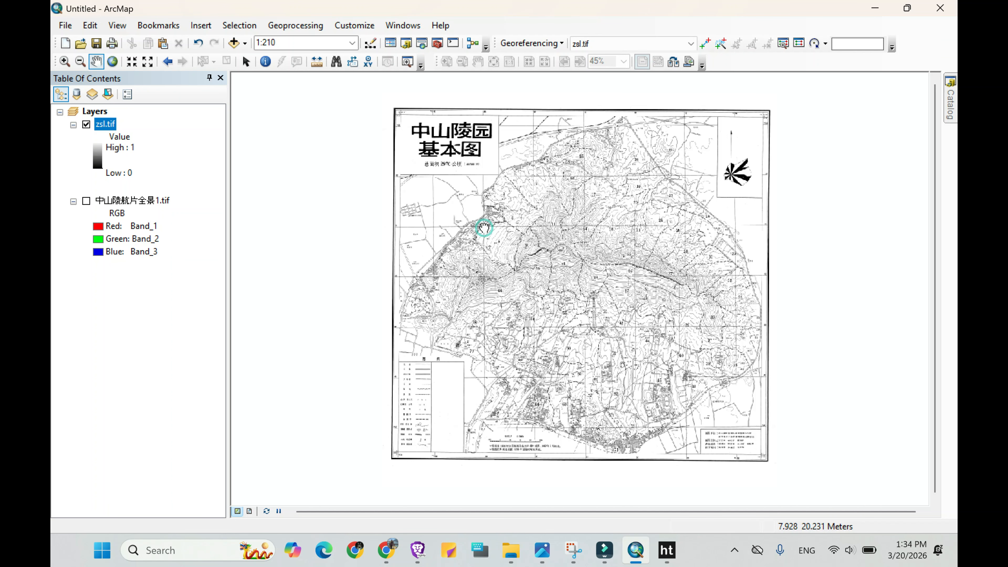
# - Place the first georeferencing control point on zsl.tif where vertical grid line 89 crosses horizontal grid line 51
pyautogui.moveTo(480, 226); pyautogui.dragTo(509, 398)
pyautogui.scroll(2, 485, 277)
pyautogui.scroll(2, 485, 277)
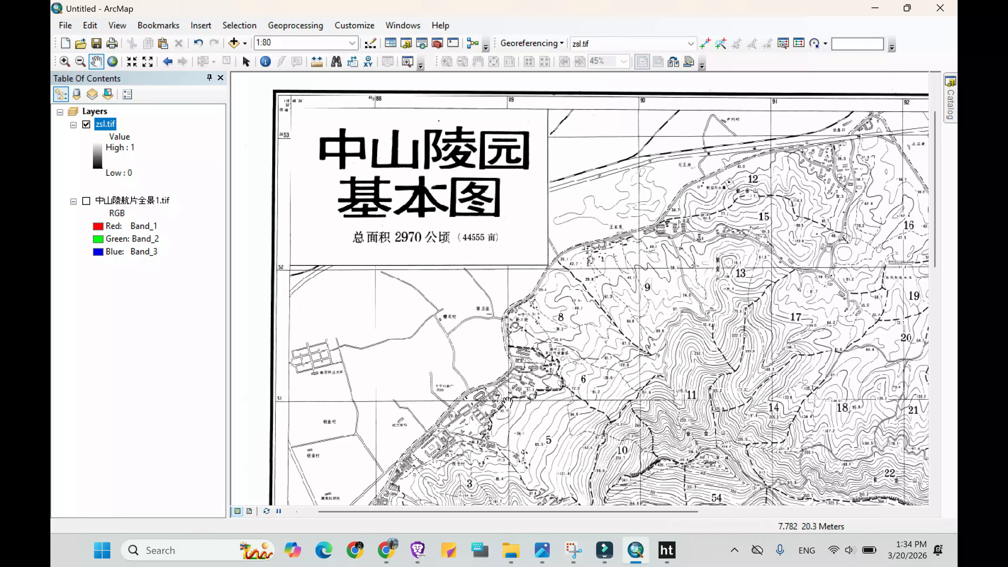
pyautogui.scroll(-5, 260, 412)
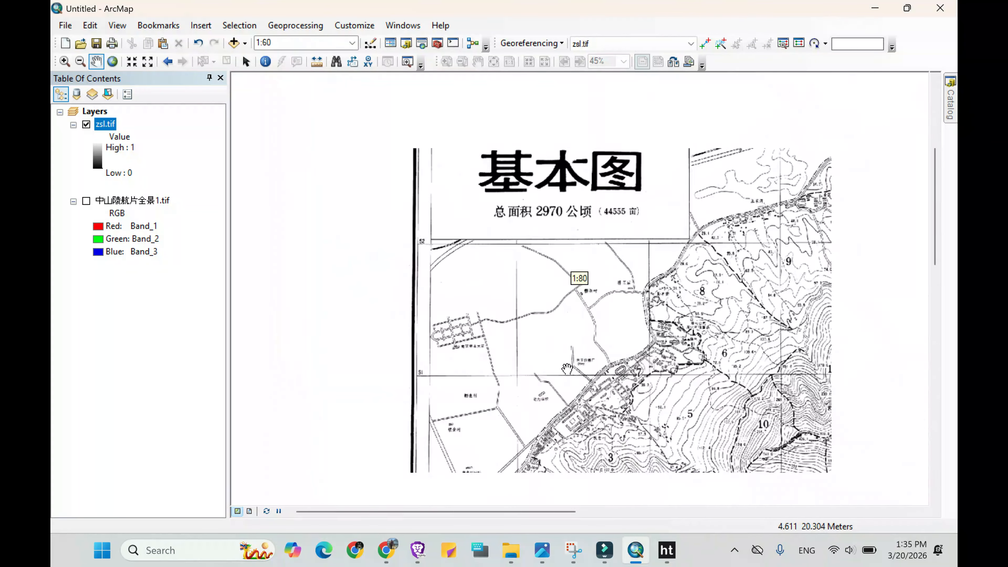
pyautogui.moveTo(552, 382); pyautogui.dragTo(467, 411)
pyautogui.scroll(-3, 560, 409)
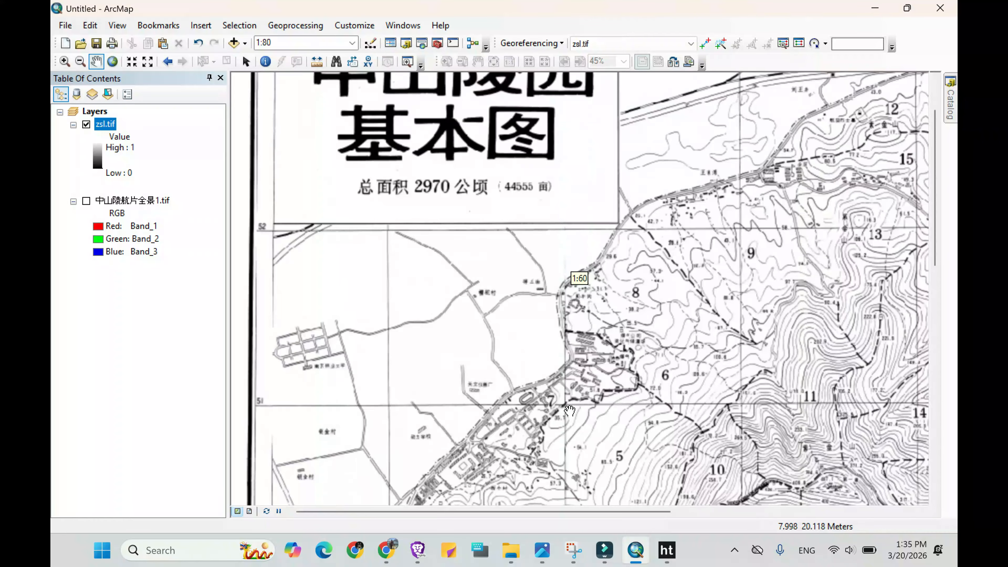
pyautogui.scroll(-6, 566, 406)
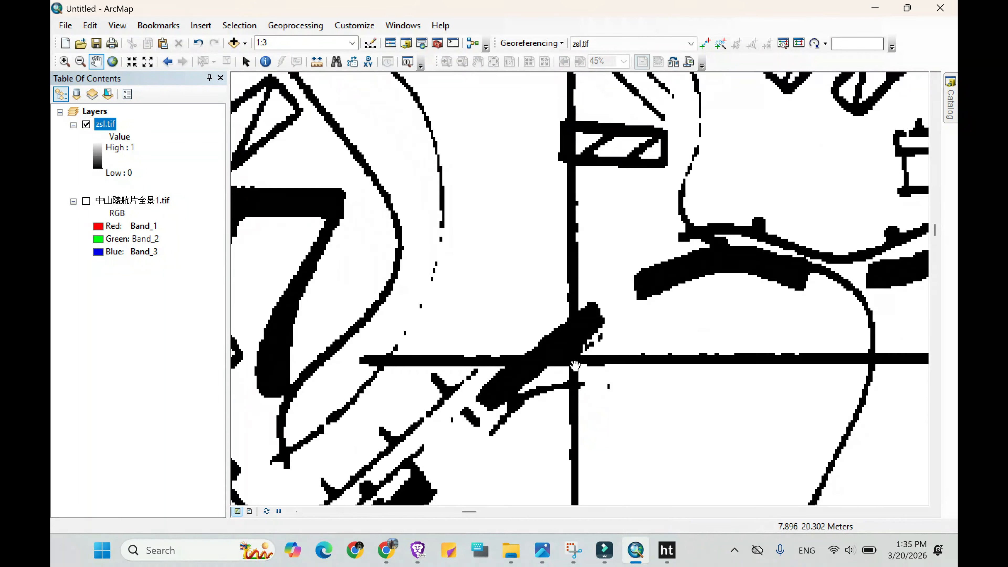
pyautogui.scroll(-1, 596, 394)
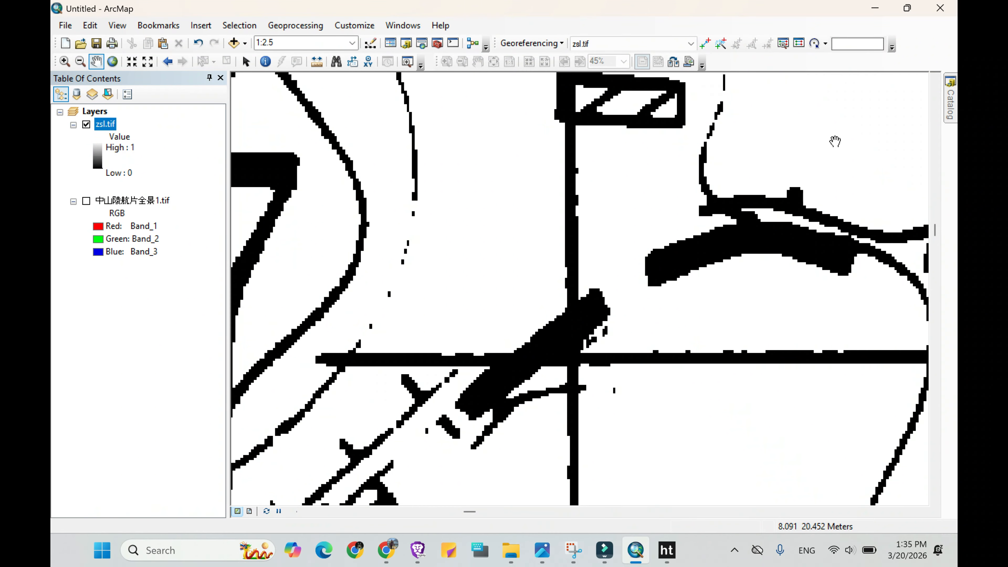
pyautogui.click(706, 45)
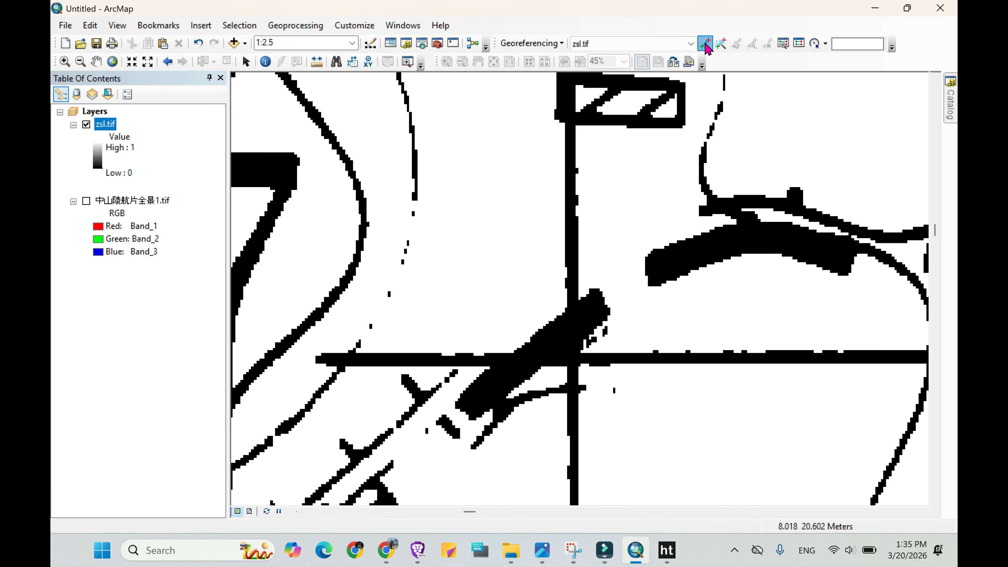
pyautogui.click(575, 361)
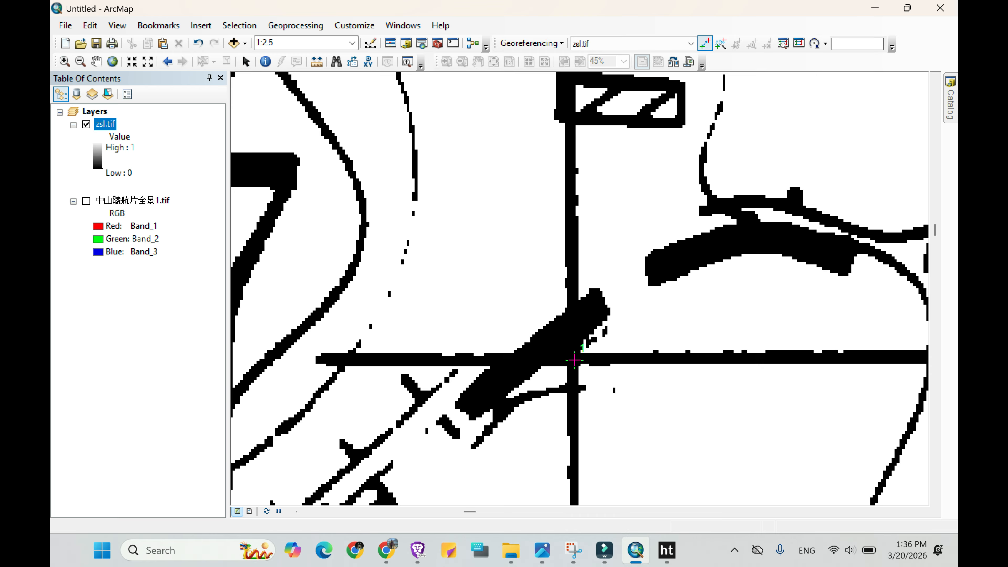
# - Assign map coordinates X 389000 and Y 3551000 to the first control point
pyautogui.rightClick(575, 360)
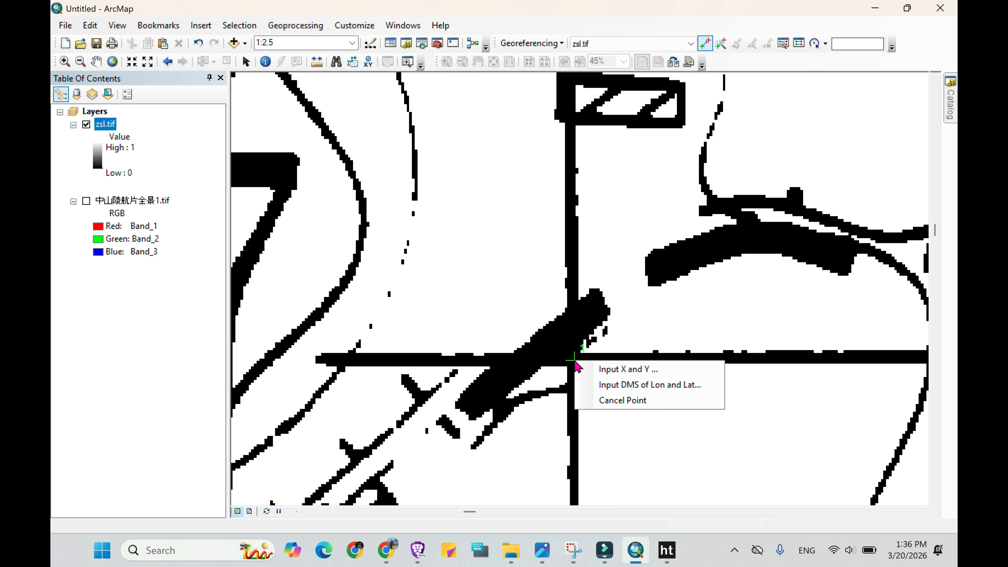
pyautogui.click(627, 370)
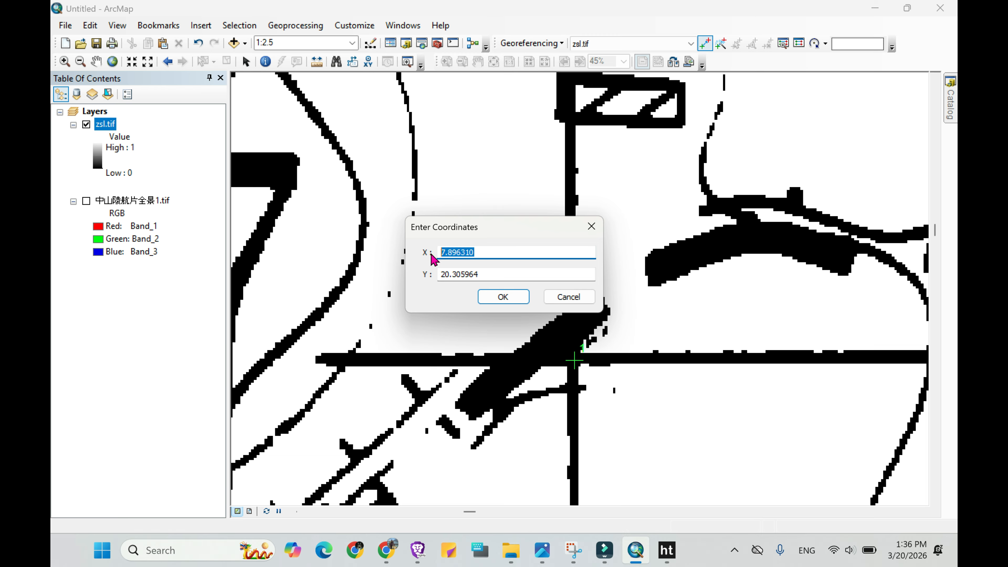
pyautogui.write('389000')
pyautogui.press('Tab')
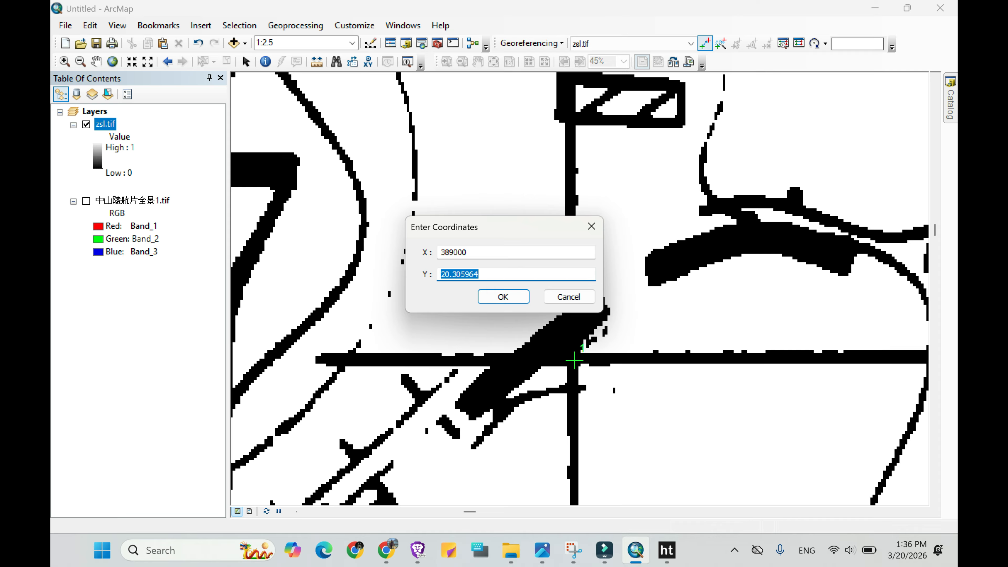
pyautogui.write('3551000')
pyautogui.click(501, 296)
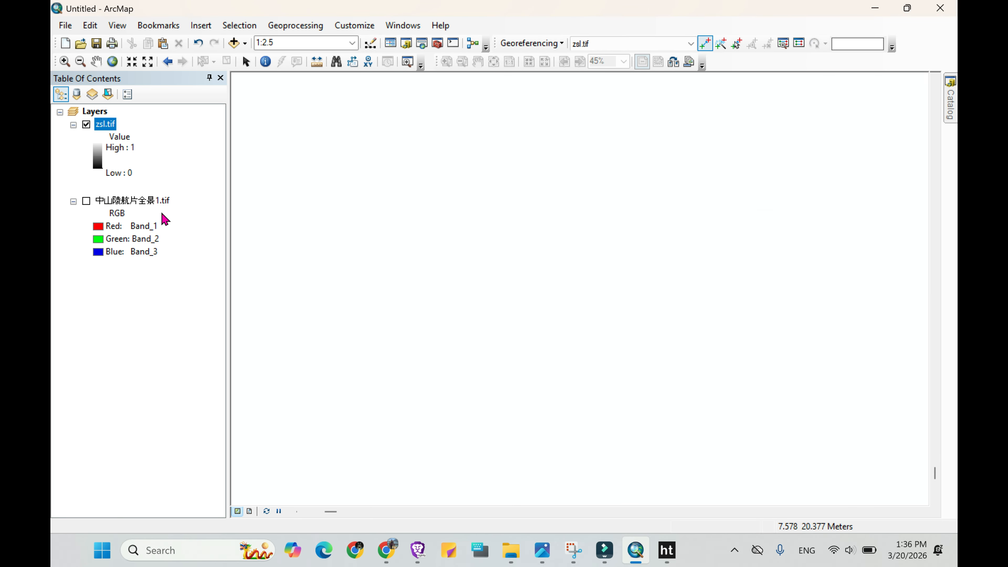
# - Check the first control point in the link table and on the full extent of zsl.tif, then close the table
pyautogui.click(799, 43)
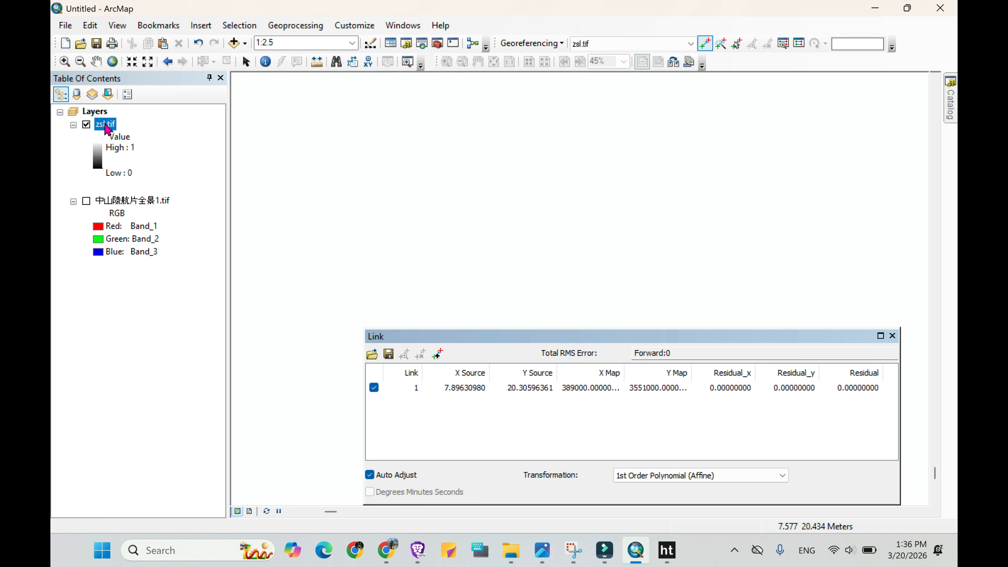
pyautogui.rightClick(107, 129)
pyautogui.click(183, 197)
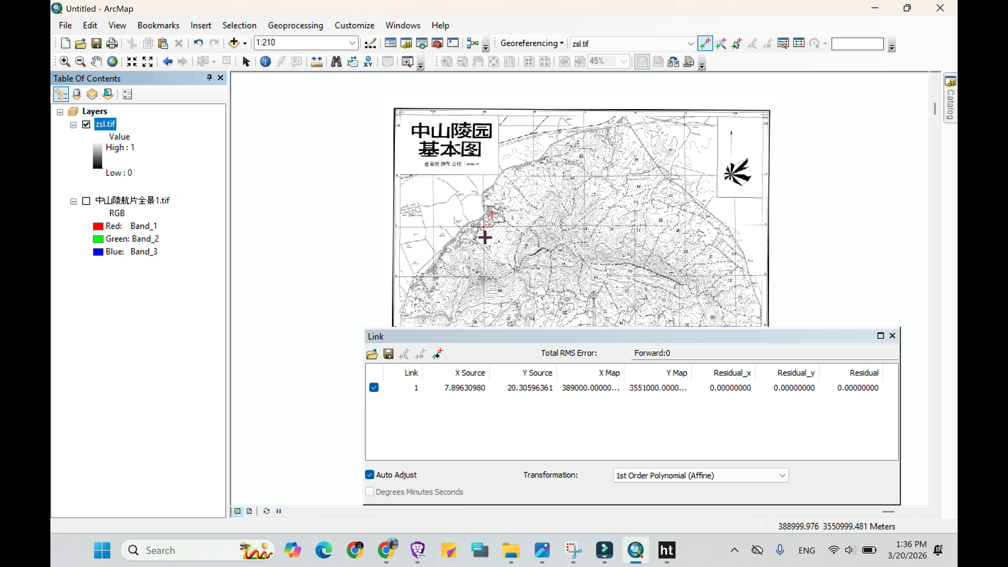
pyautogui.click(892, 336)
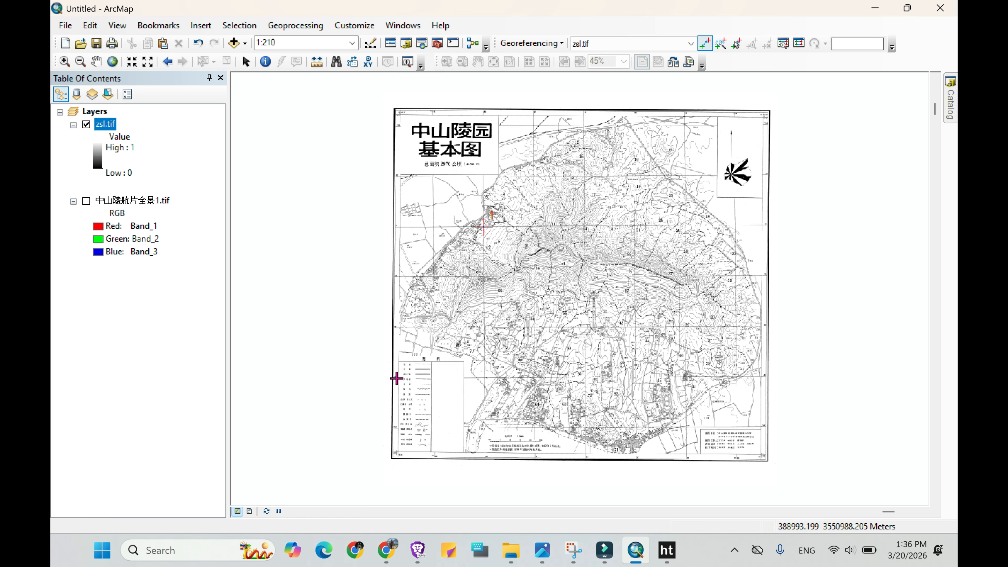
# - Place the second control point where vertical grid line 89 crosses horizontal grid line 48, near the map legend
pyautogui.scroll(2, 391, 380)
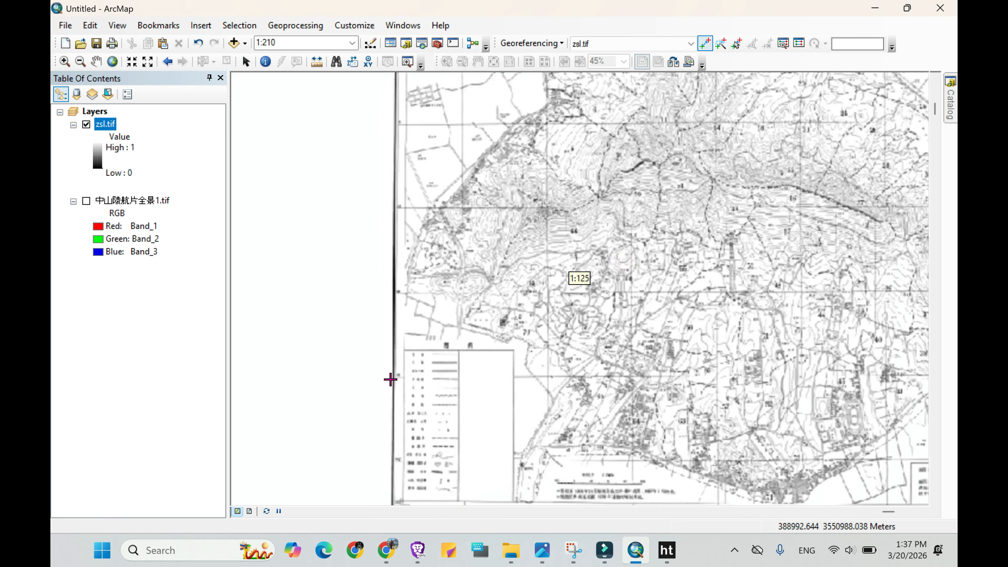
pyautogui.scroll(-2, 536, 380)
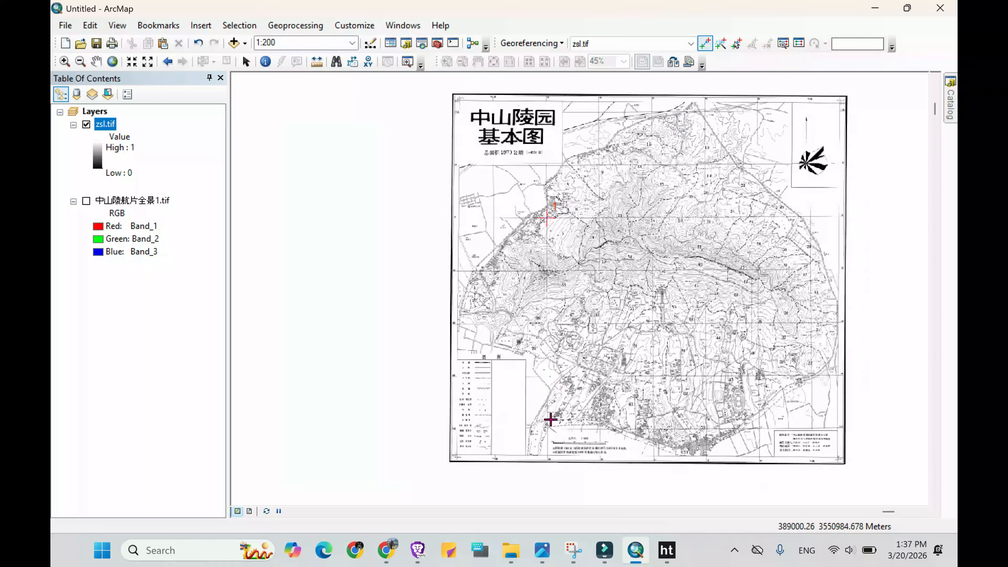
pyautogui.scroll(4, 544, 457)
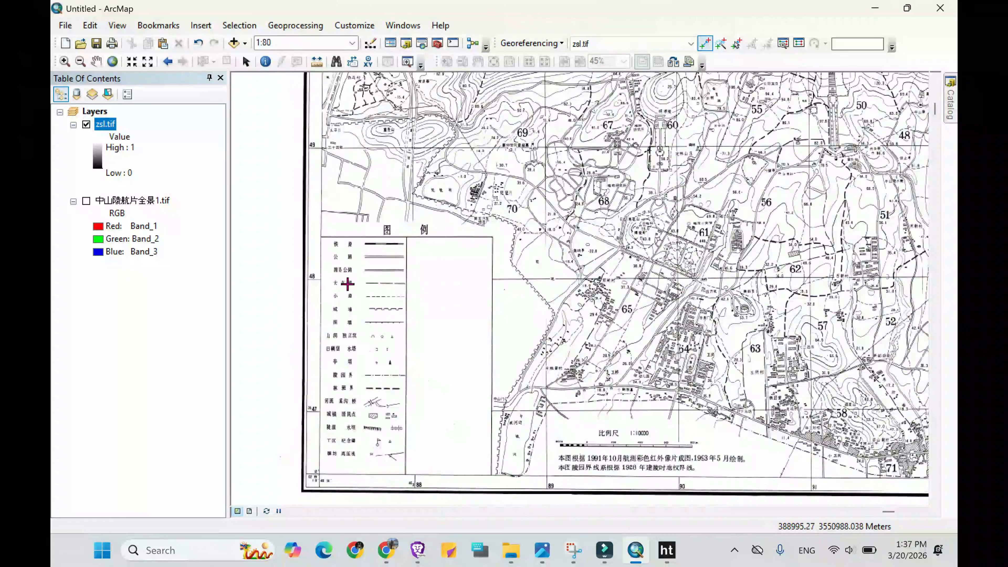
pyautogui.scroll(-1, 303, 280)
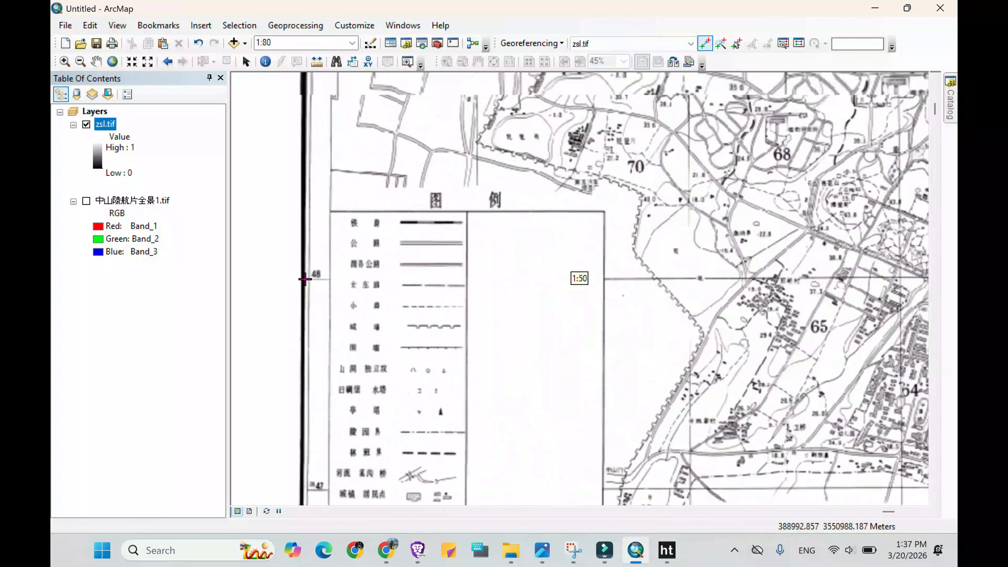
pyautogui.scroll(-2, 305, 279)
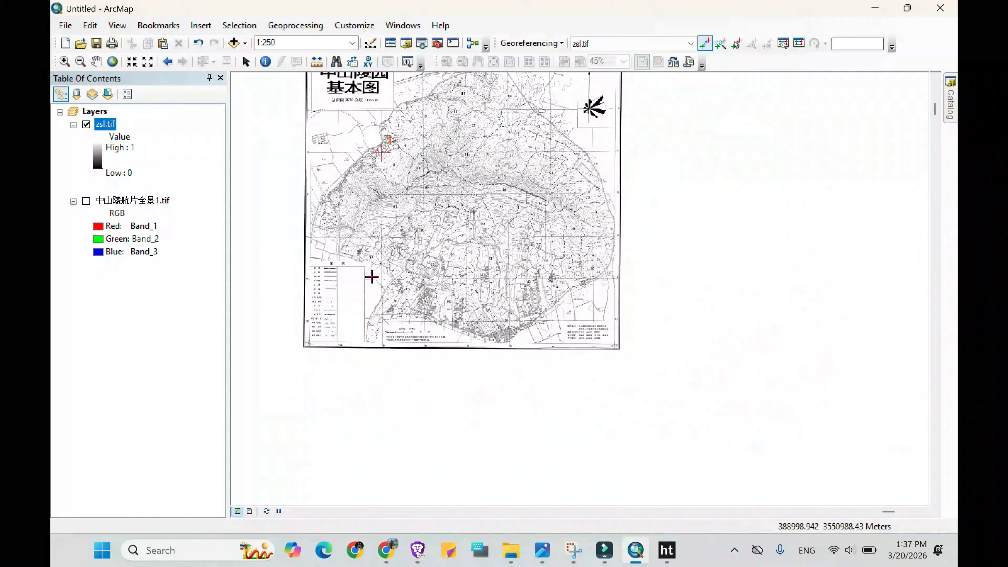
pyautogui.scroll(4, 379, 279)
pyautogui.scroll(5, 373, 279)
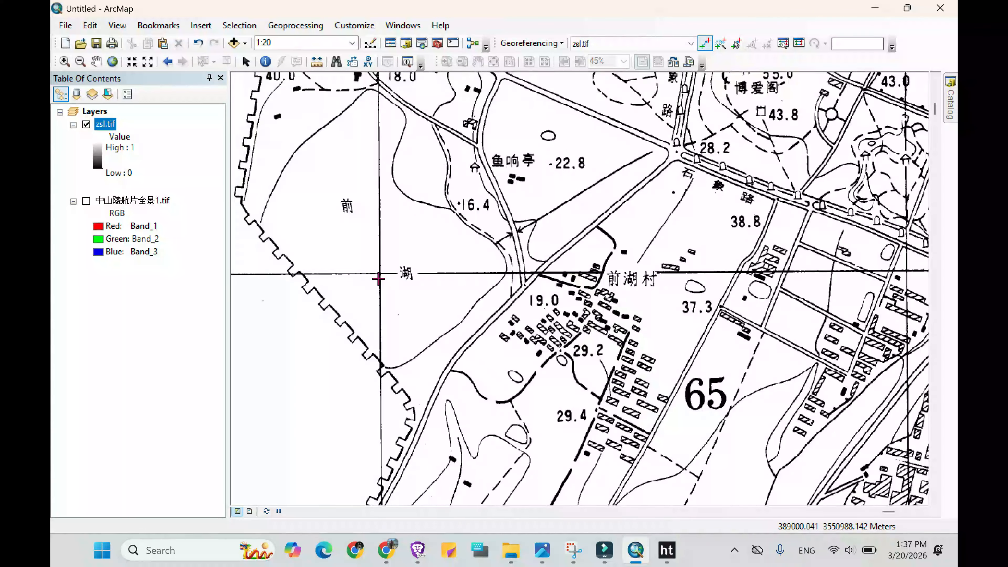
pyautogui.click(386, 258)
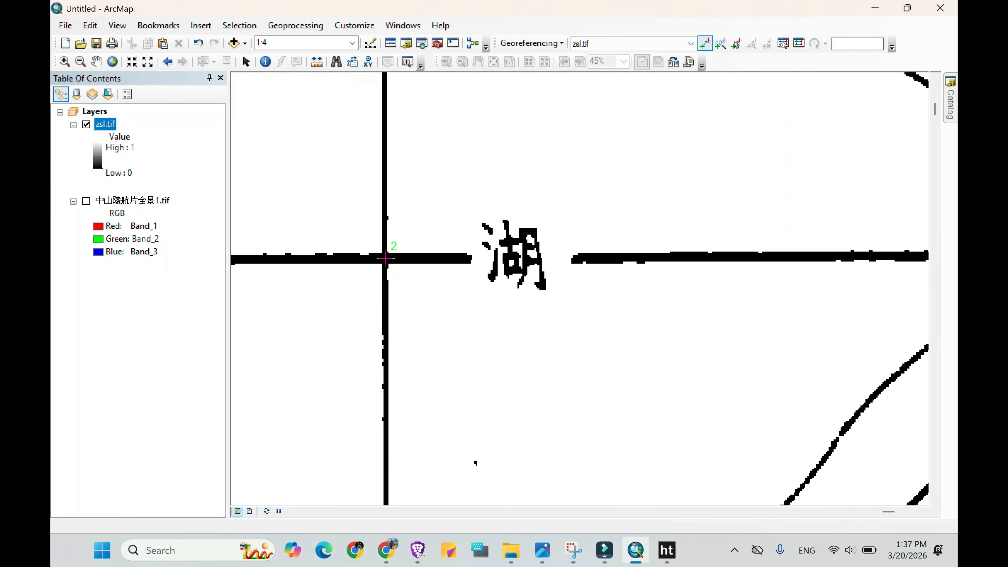
# - Assign map coordinates X 389000 and Y 3548000 to the second control point and show the full extent of zsl.tif
pyautogui.rightClick(388, 264)
pyautogui.click(428, 265)
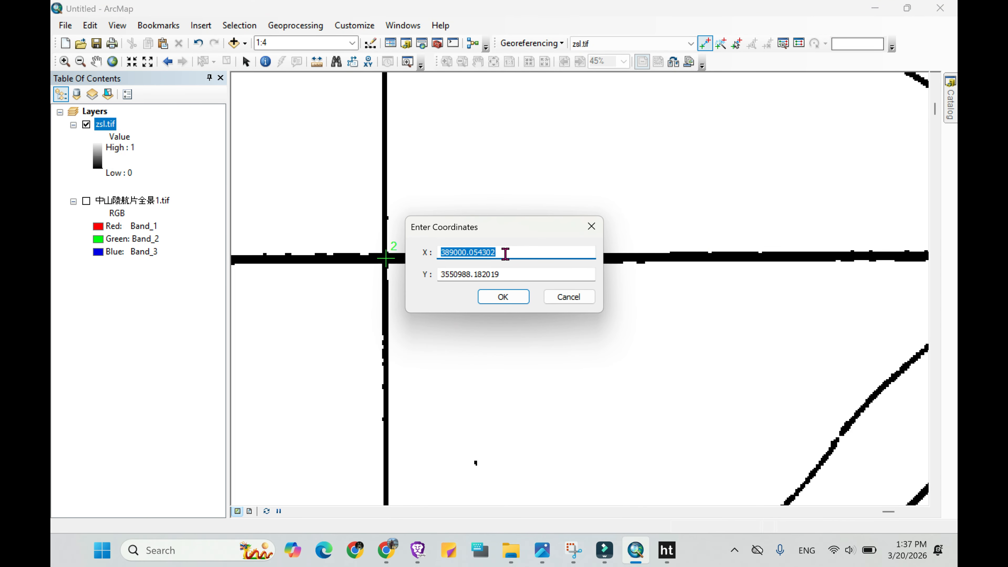
pyautogui.write('3890')
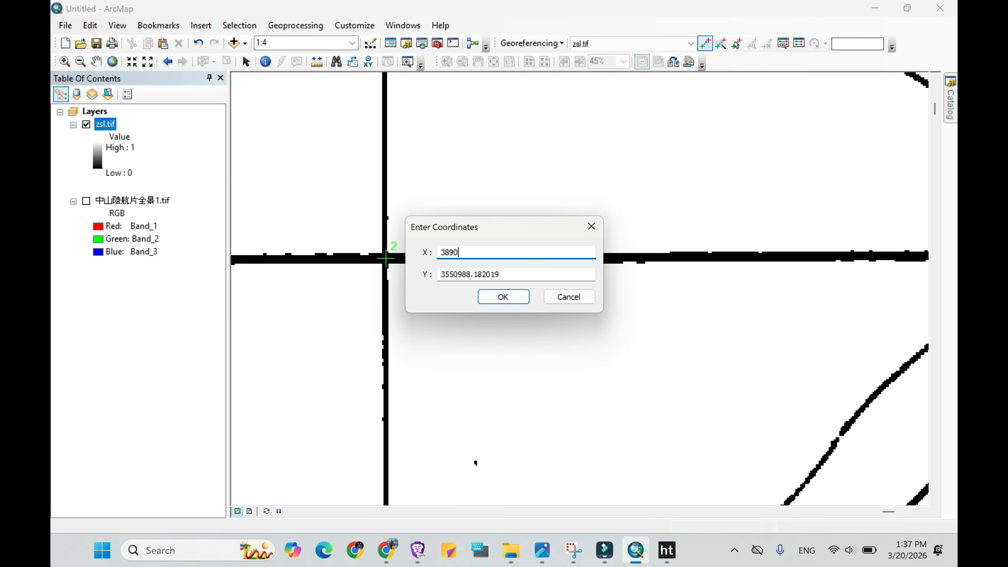
pyautogui.write('00')
pyautogui.press('Tab')
pyautogui.write('35')
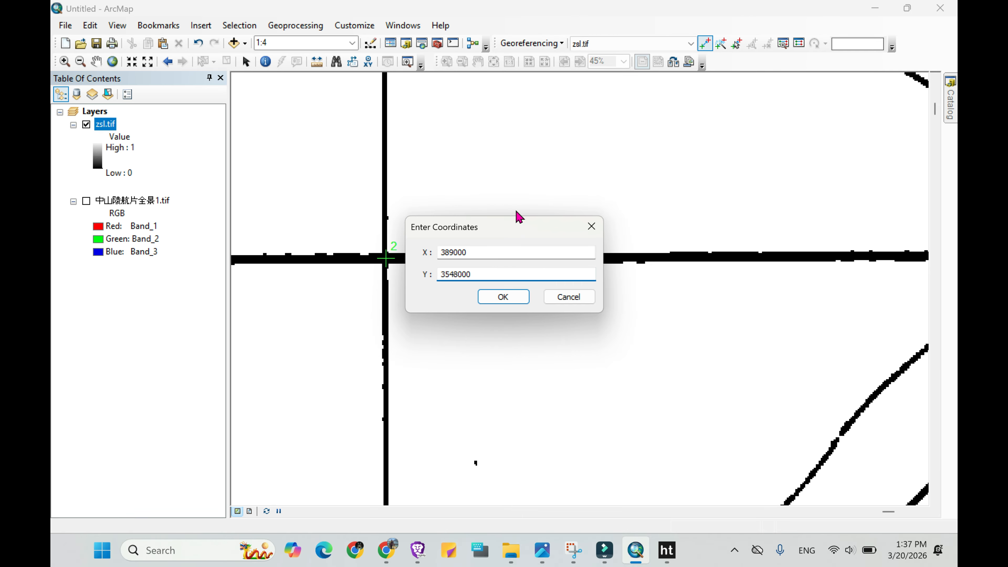
pyautogui.click(505, 296)
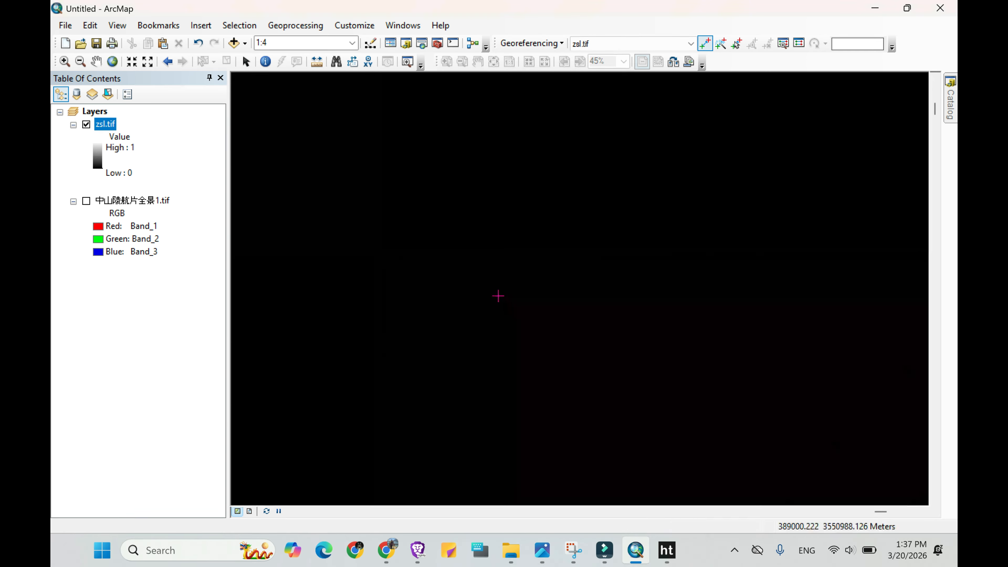
pyautogui.rightClick(111, 126)
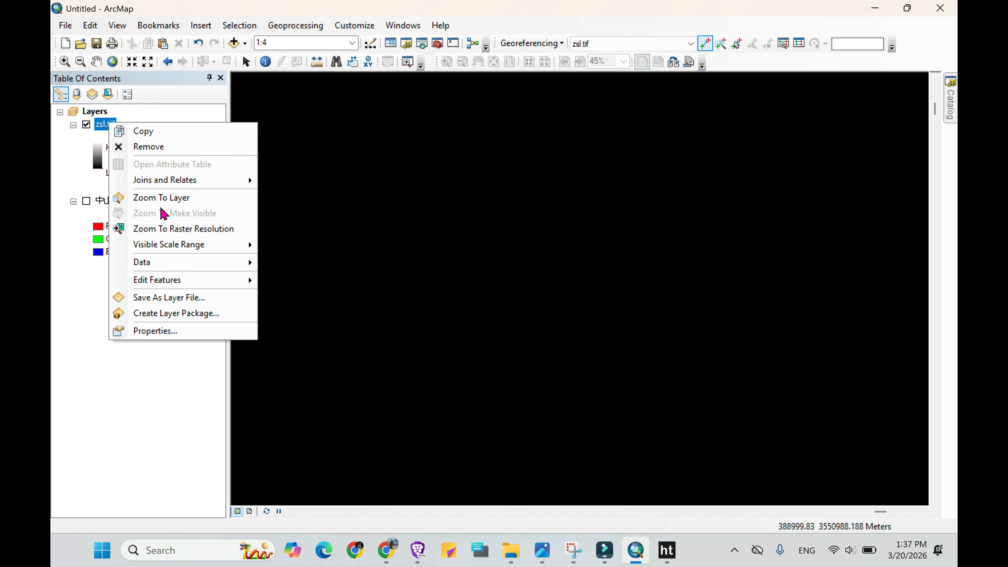
pyautogui.click(163, 197)
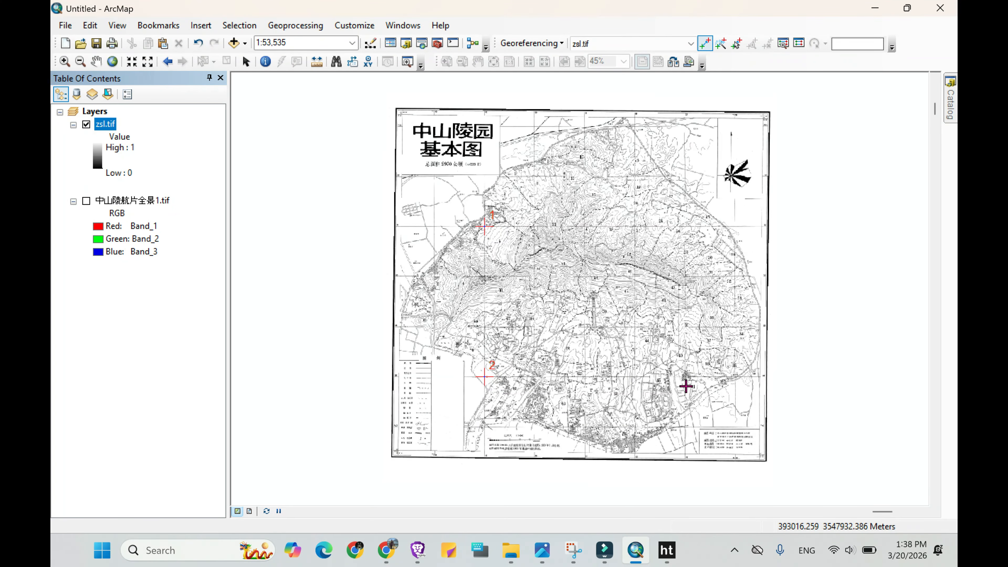
# - Place the third control point where vertical grid line 93 crosses horizontal grid line 48 on zsl.tif
pyautogui.scroll(-3, 687, 468)
pyautogui.scroll(-4, 688, 468)
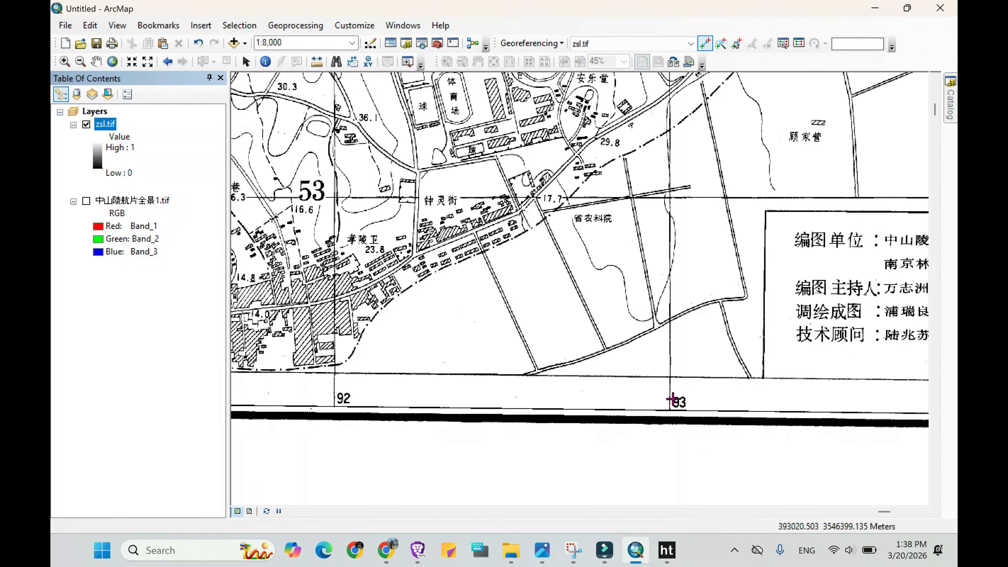
pyautogui.scroll(3, 674, 407)
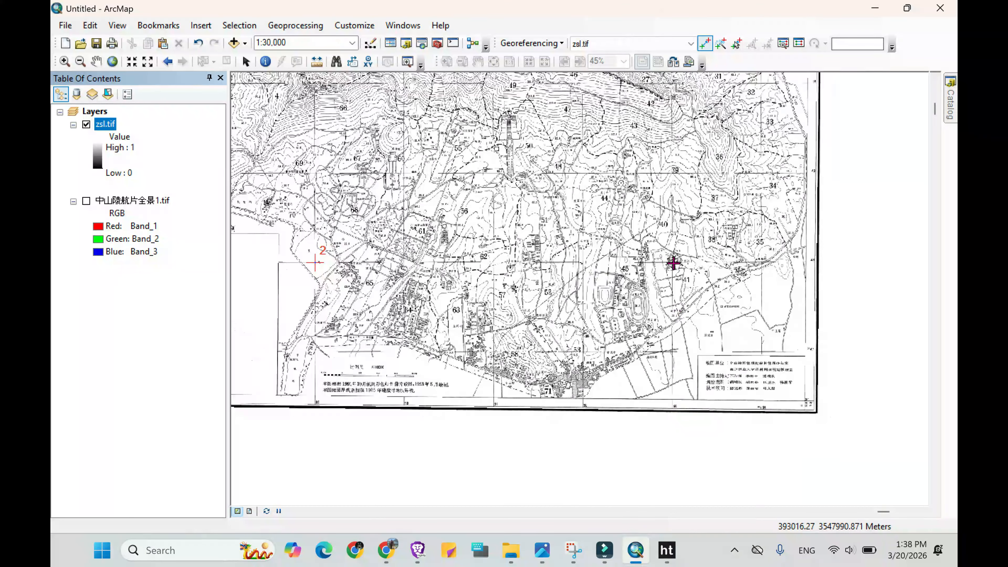
pyautogui.scroll(-4, 671, 263)
pyautogui.scroll(-8, 663, 261)
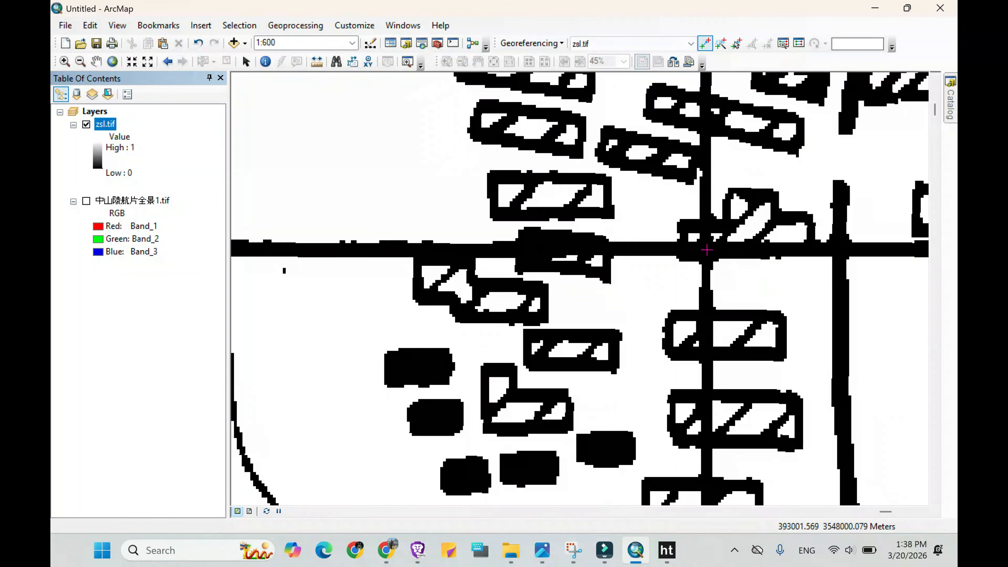
pyautogui.click(707, 249)
# - Assign map coordinates X 393000 and Y 3548000 to the third control point and show the full extent of zsl.tif
pyautogui.rightClick(708, 252)
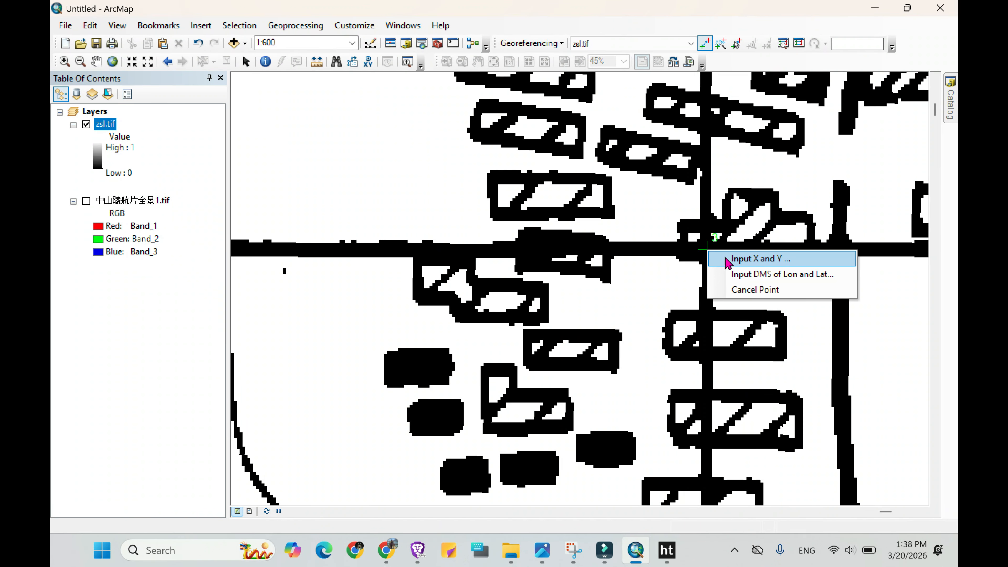
pyautogui.click(726, 258)
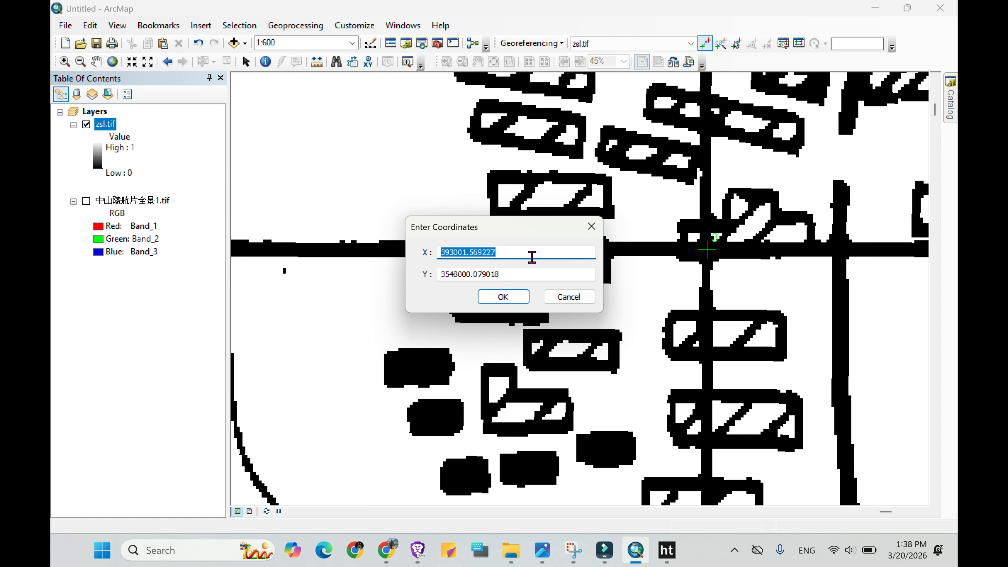
pyautogui.write('393000')
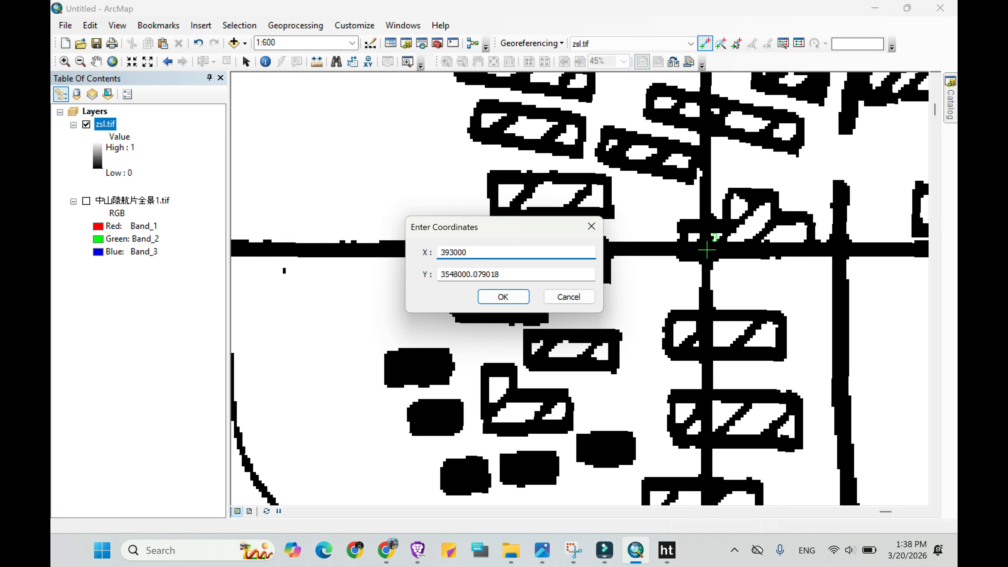
pyautogui.press('Tab')
pyautogui.write('3')
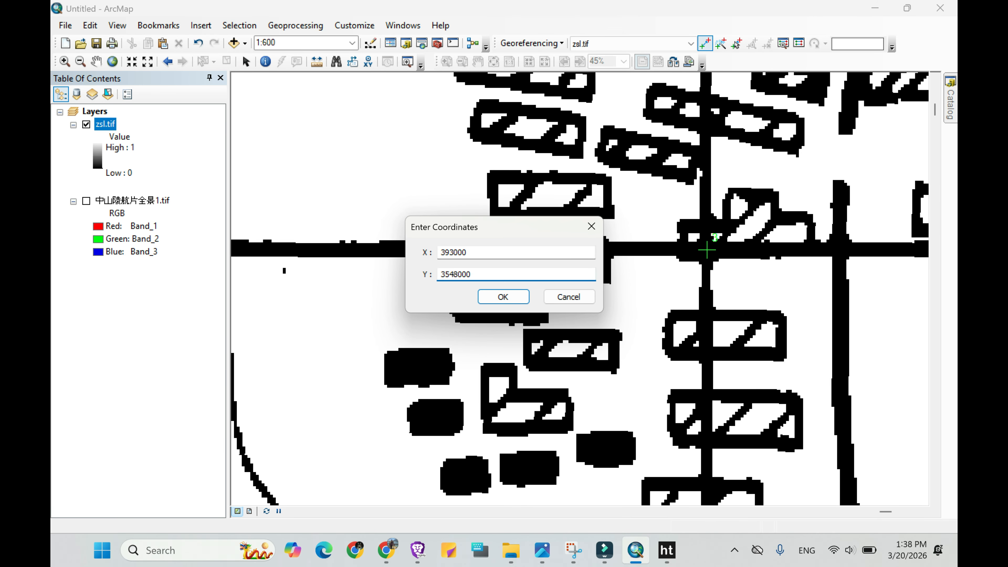
pyautogui.click(496, 298)
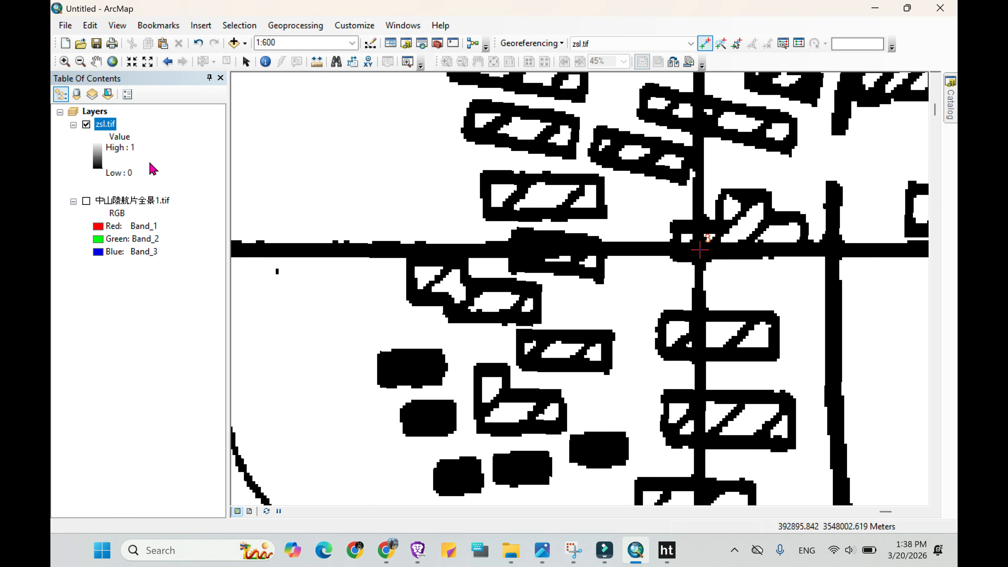
pyautogui.rightClick(107, 133)
pyautogui.click(147, 202)
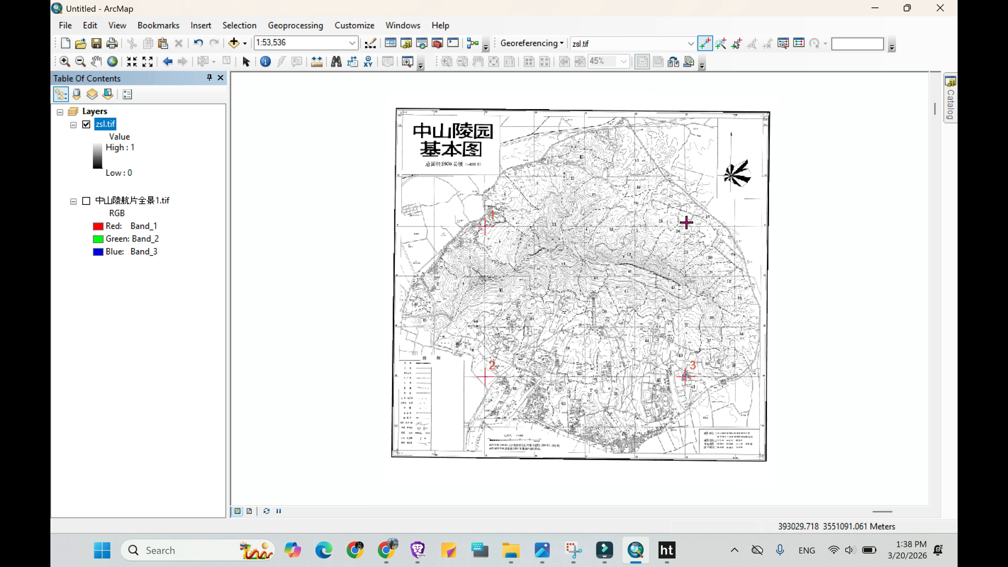
# - Place the fourth control point where vertical grid line 93 crosses horizontal grid line 51, near area number 26
pyautogui.scroll(-1, 685, 224)
pyautogui.scroll(-10, 685, 224)
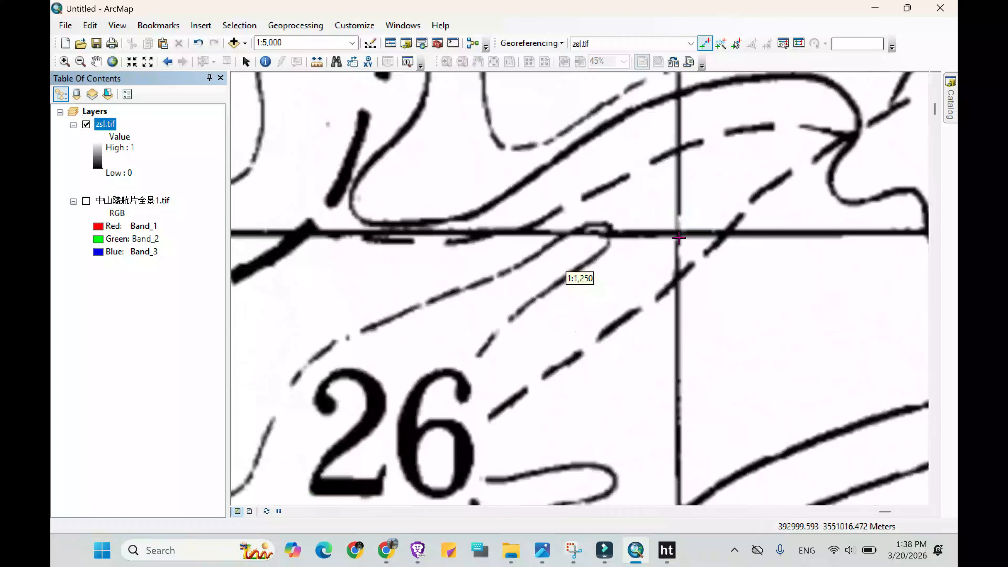
pyautogui.click(679, 236)
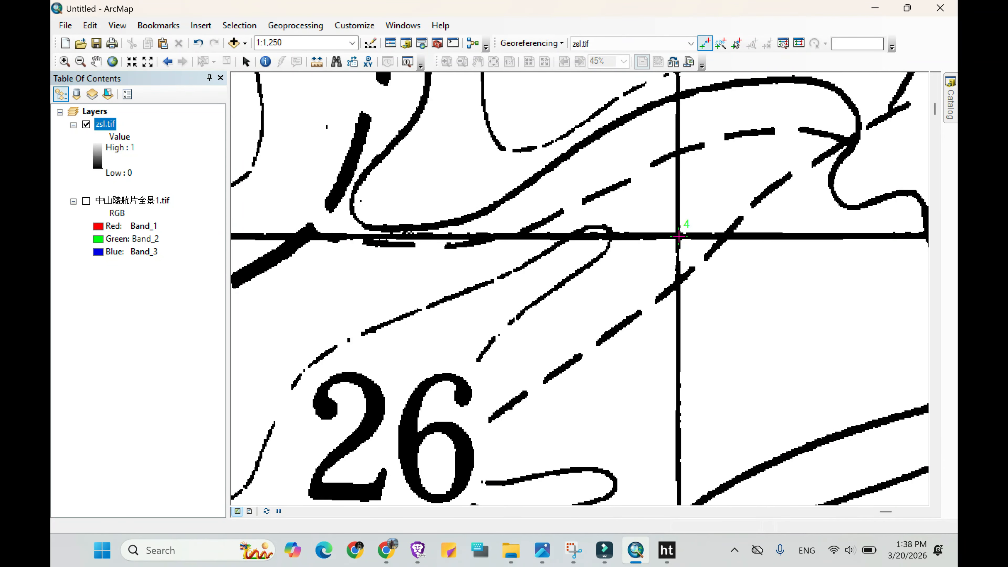
# - Assign map coordinates X 393000 and Y 3551000 to the fourth control point and show the full extent of zsl.tif
pyautogui.rightClick(679, 236)
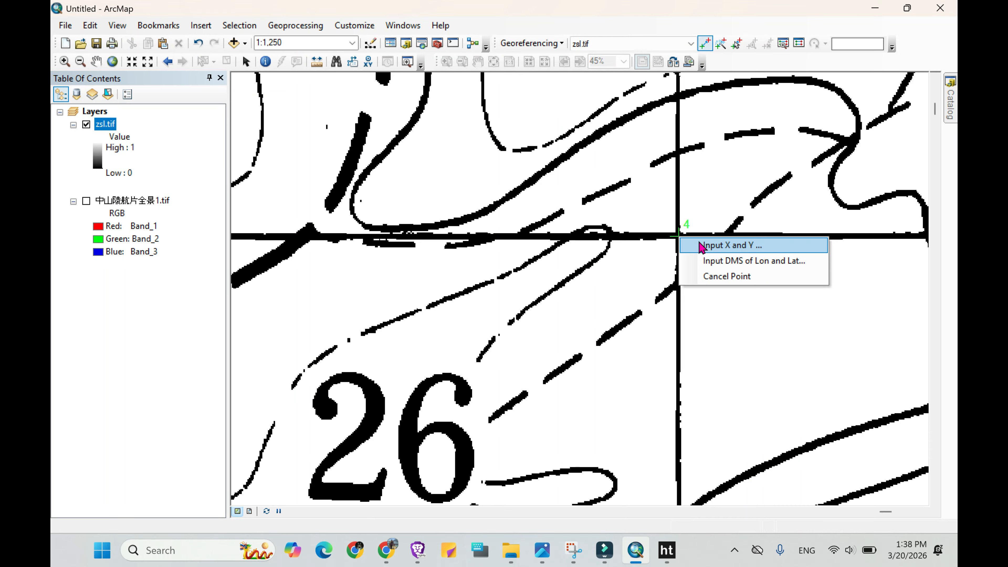
pyautogui.click(701, 244)
pyautogui.write('393000')
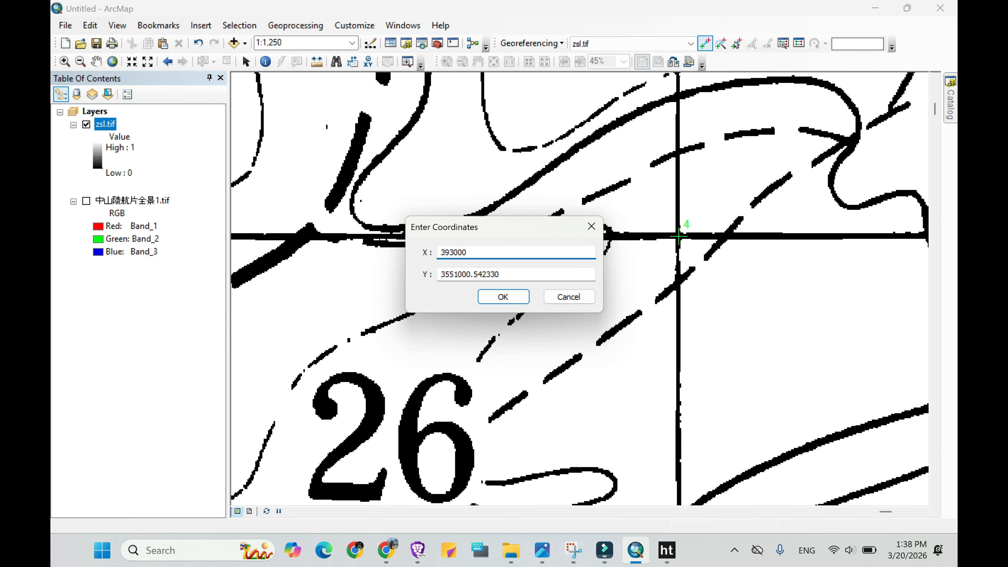
pyautogui.press('Tab')
pyautogui.write('3551')
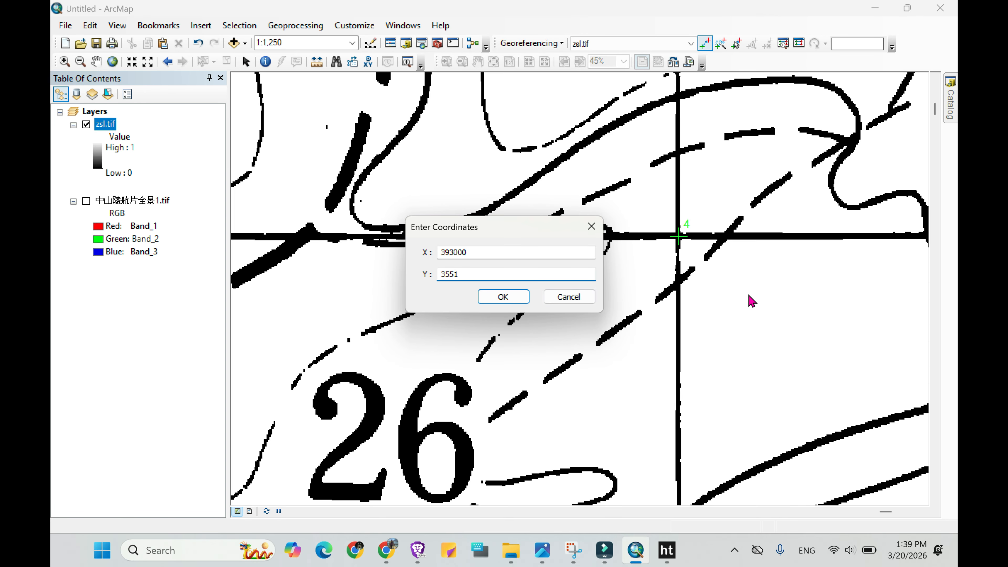
pyautogui.click(503, 278)
pyautogui.click(504, 297)
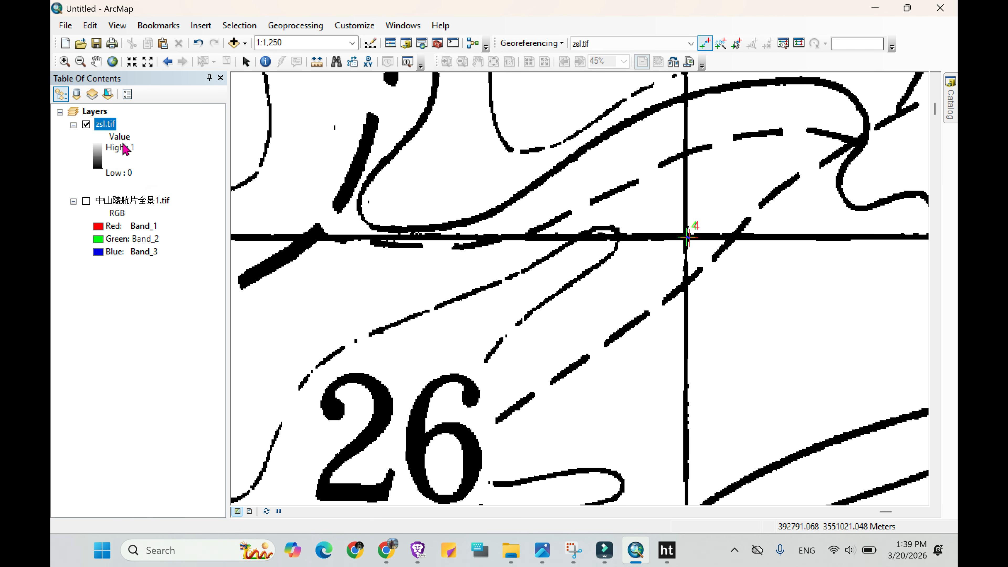
pyautogui.rightClick(113, 130)
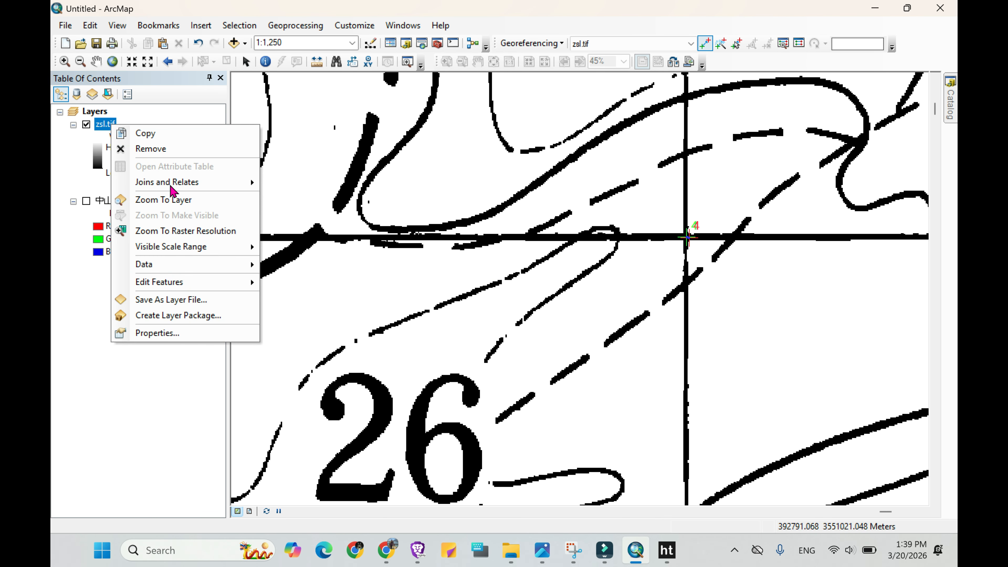
pyautogui.click(187, 205)
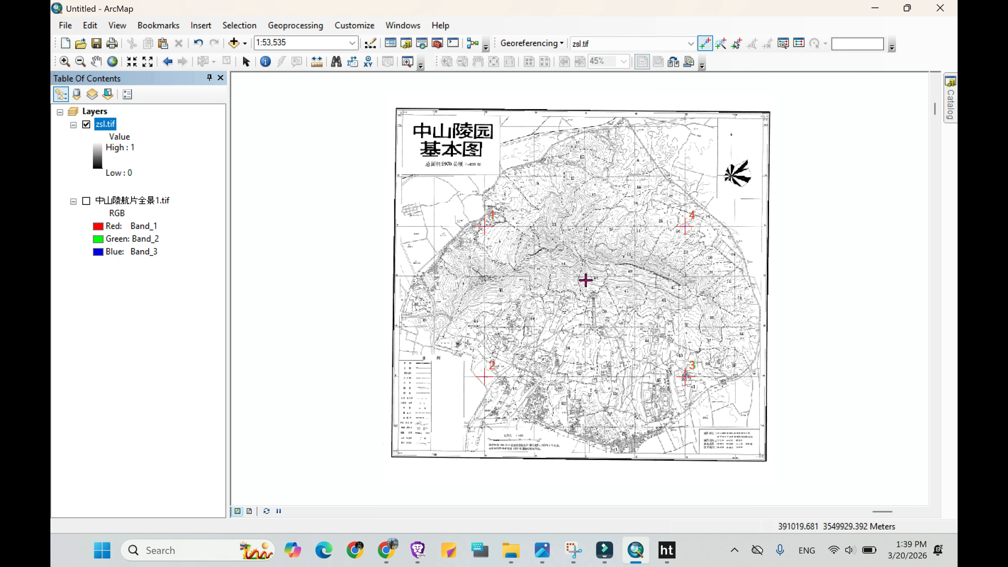
# - Check the grid labels along the map's edges and place the fifth control point where grid lines 91 and 50 cross near the centre
pyautogui.scroll(-3, 584, 114)
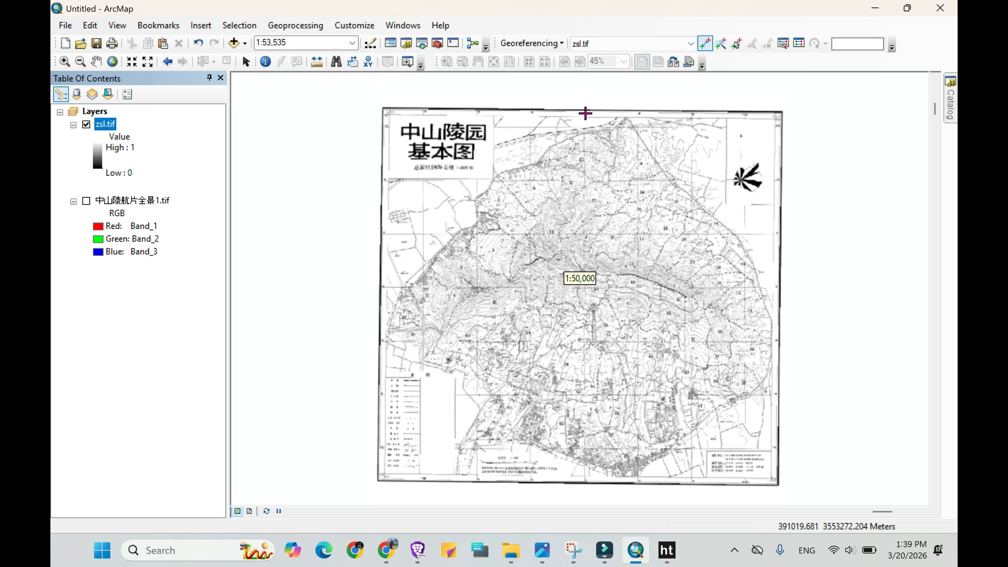
pyautogui.scroll(-1, 585, 114)
pyautogui.scroll(-5, 585, 113)
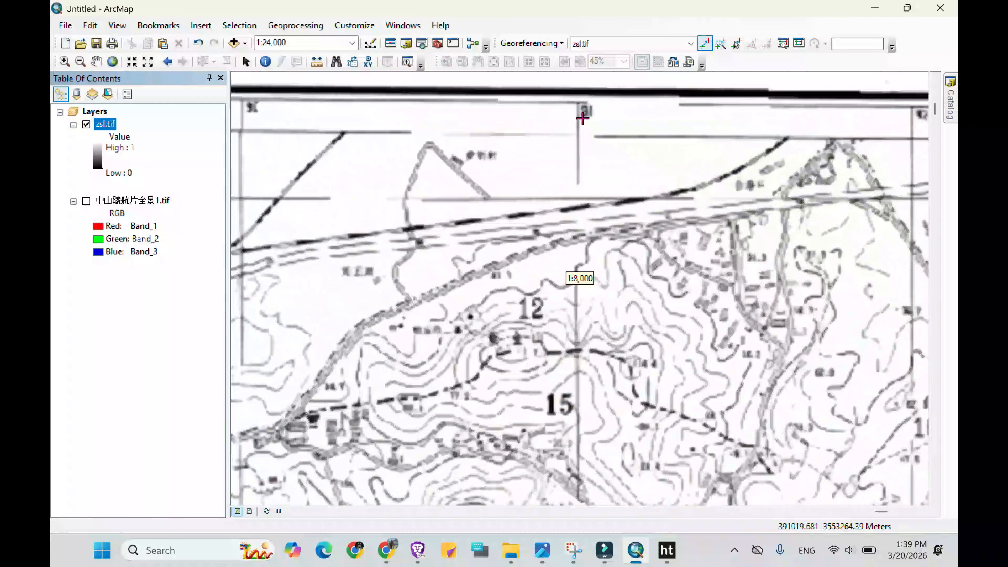
pyautogui.scroll(5, 576, 132)
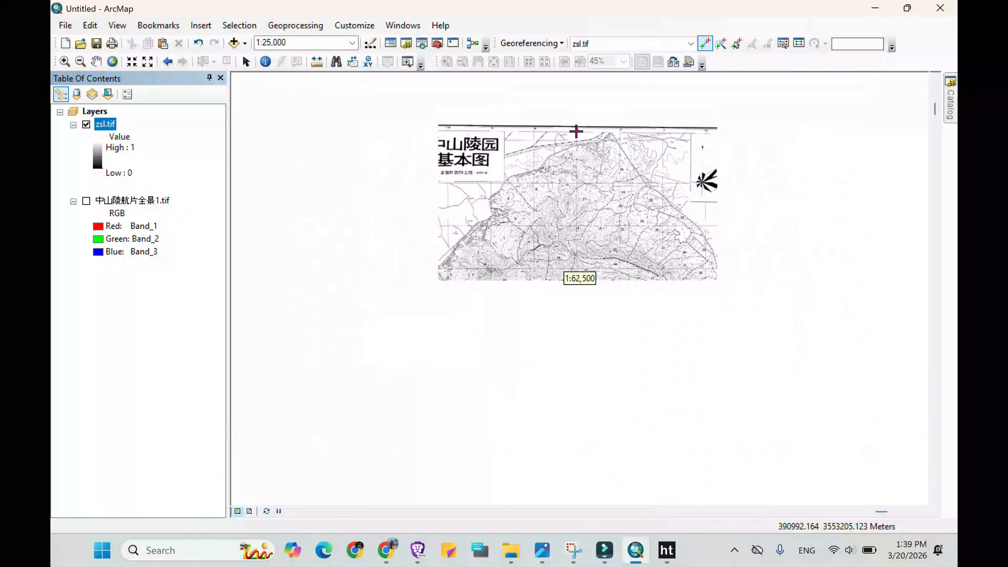
pyautogui.scroll(2, 576, 131)
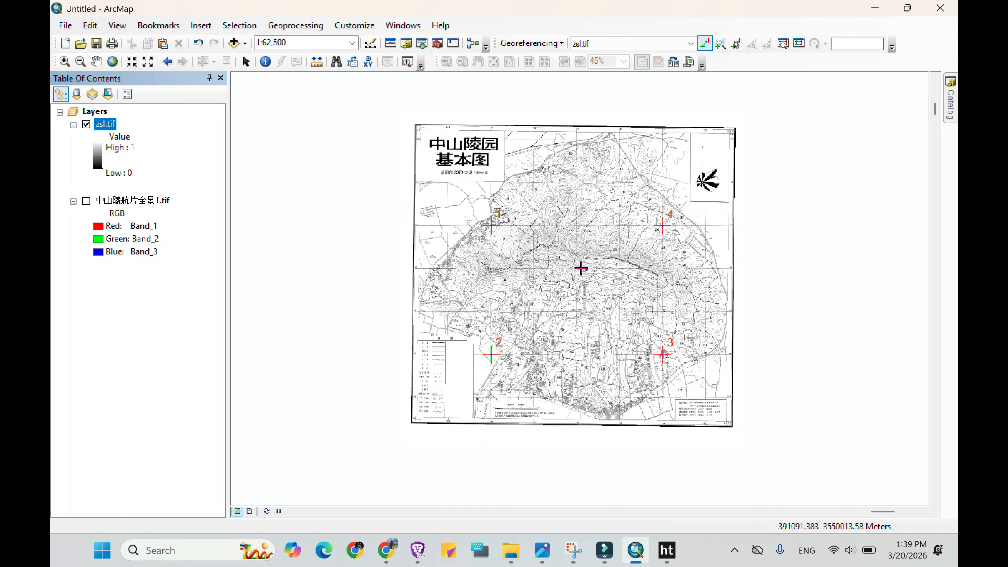
pyautogui.scroll(-2, 410, 268)
pyautogui.scroll(-5, 409, 268)
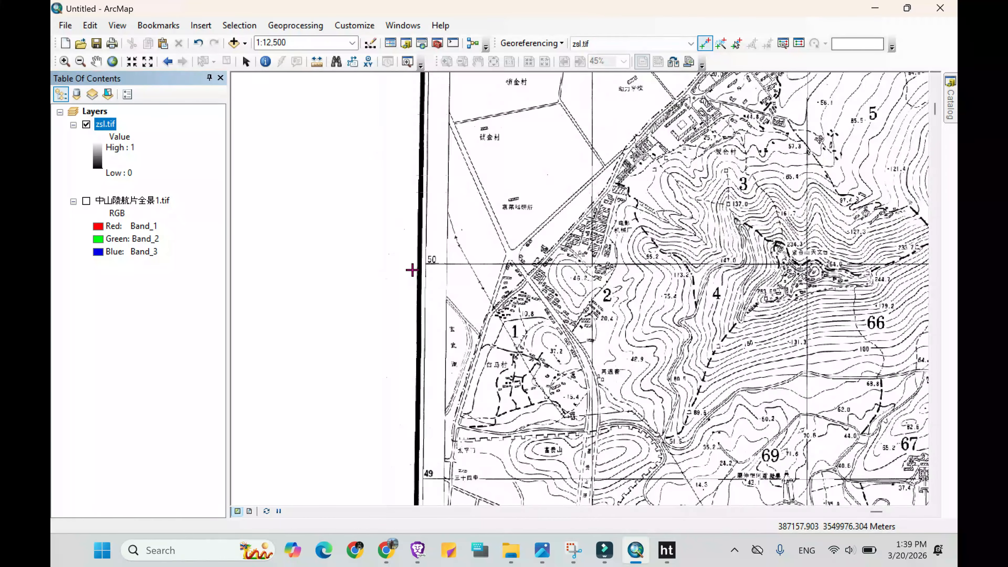
pyautogui.scroll(4, 413, 270)
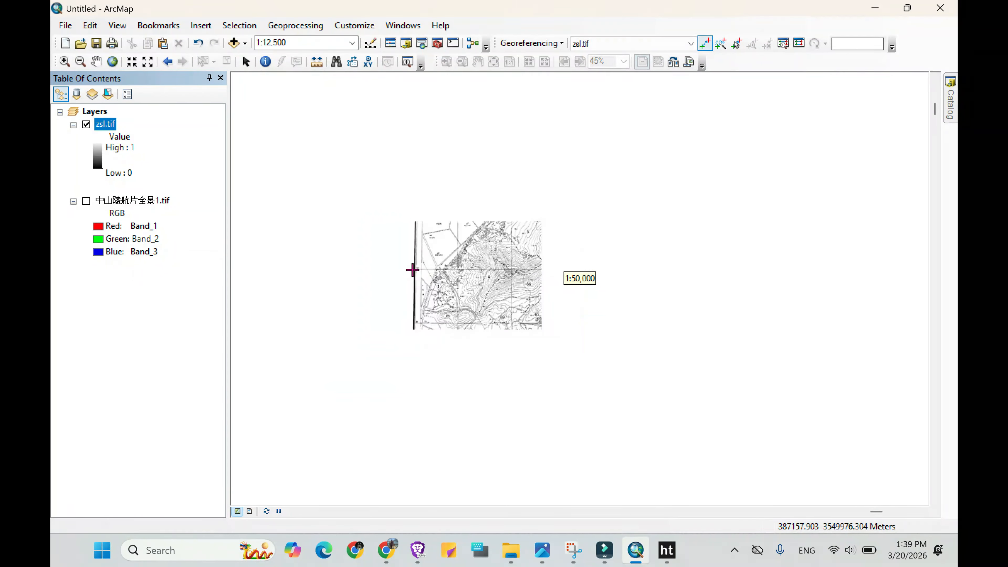
pyautogui.scroll(-5, 613, 267)
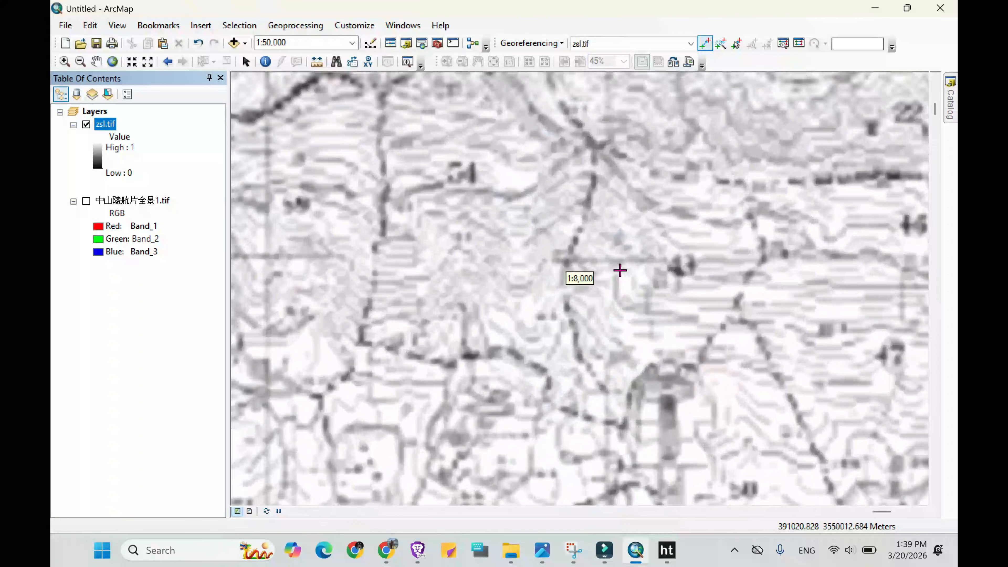
pyautogui.scroll(-5, 609, 267)
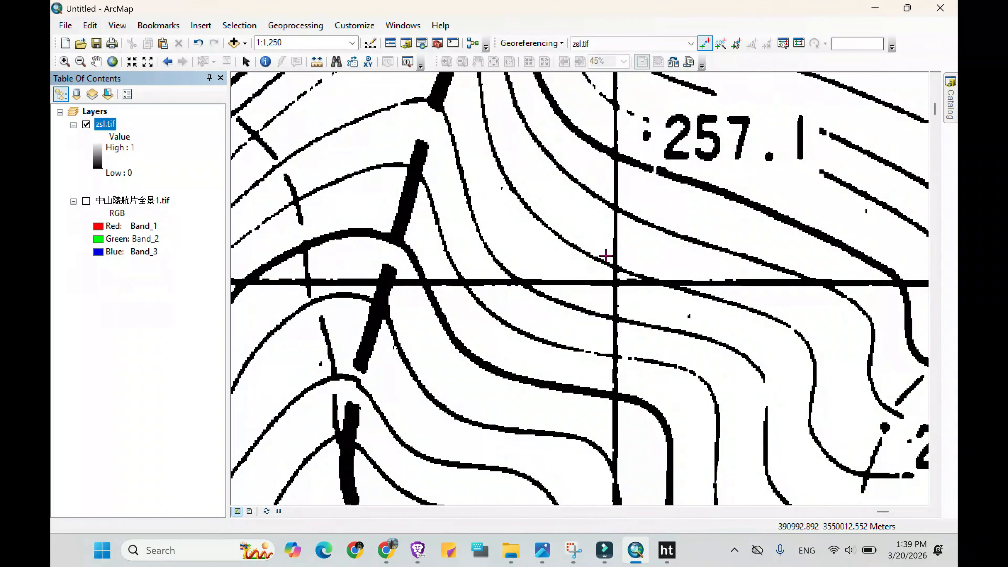
pyautogui.scroll(-3, 611, 263)
pyautogui.click(627, 306)
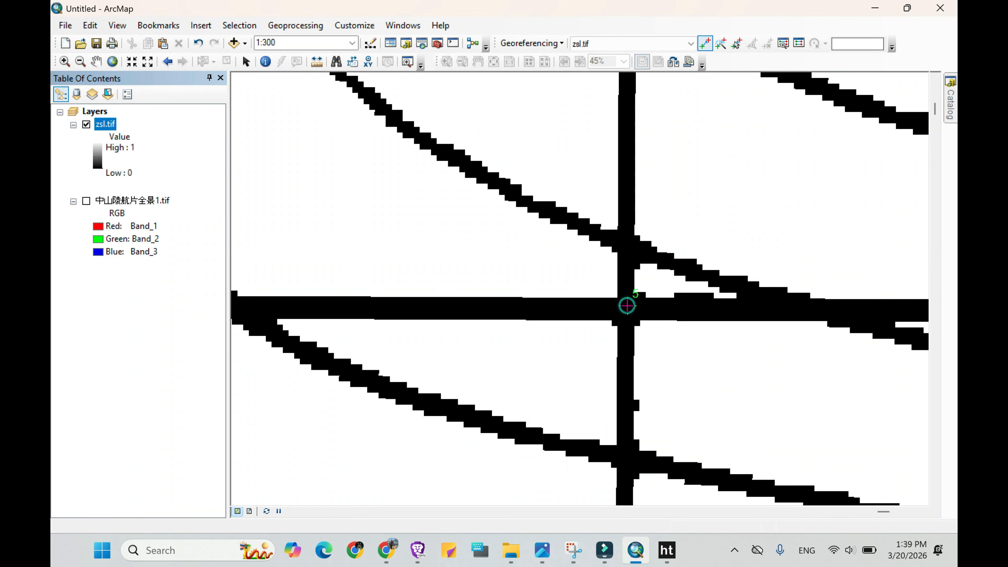
# - Assign map coordinates X 391000 and Y 3550000 to the fifth control point and show the full extent of zsl.tif
pyautogui.rightClick(627, 306)
pyautogui.click(650, 315)
pyautogui.write('391000')
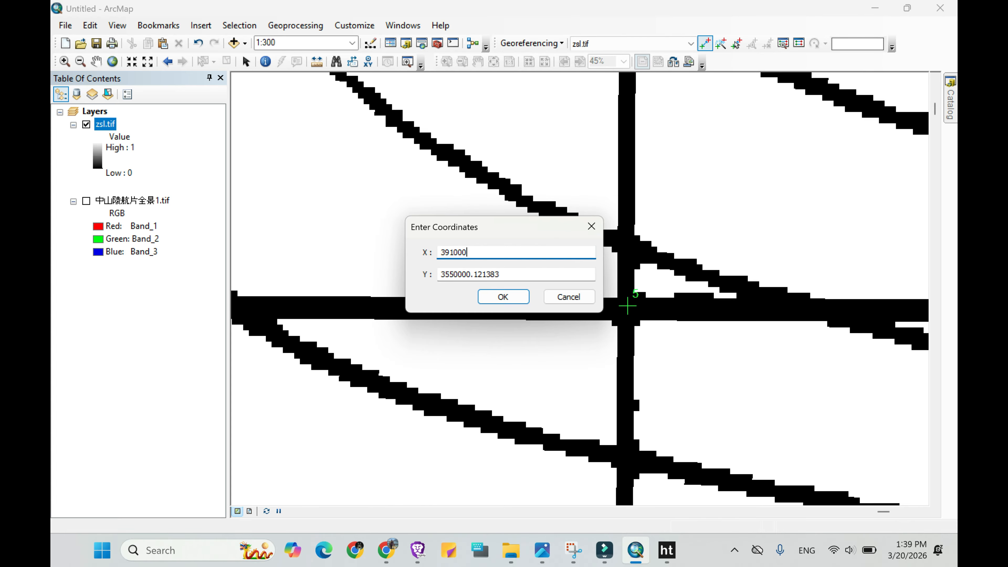
pyautogui.press('Tab')
pyautogui.write('3')
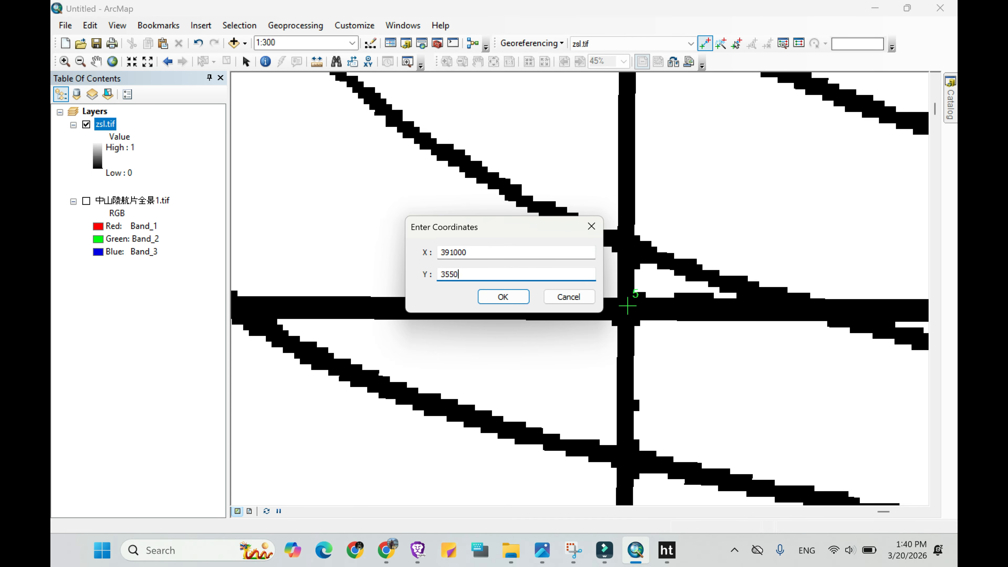
pyautogui.click(496, 297)
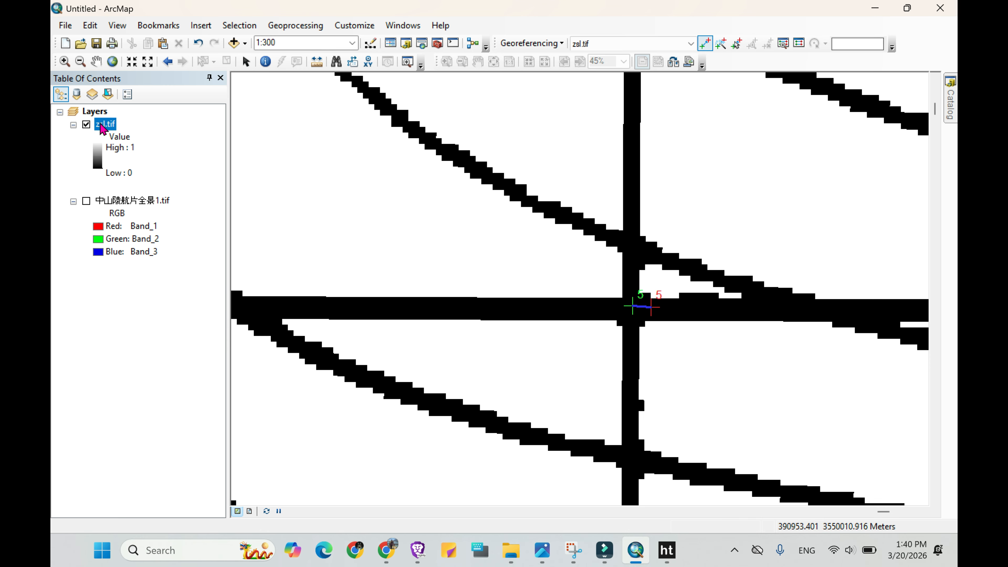
pyautogui.rightClick(104, 131)
pyautogui.click(141, 197)
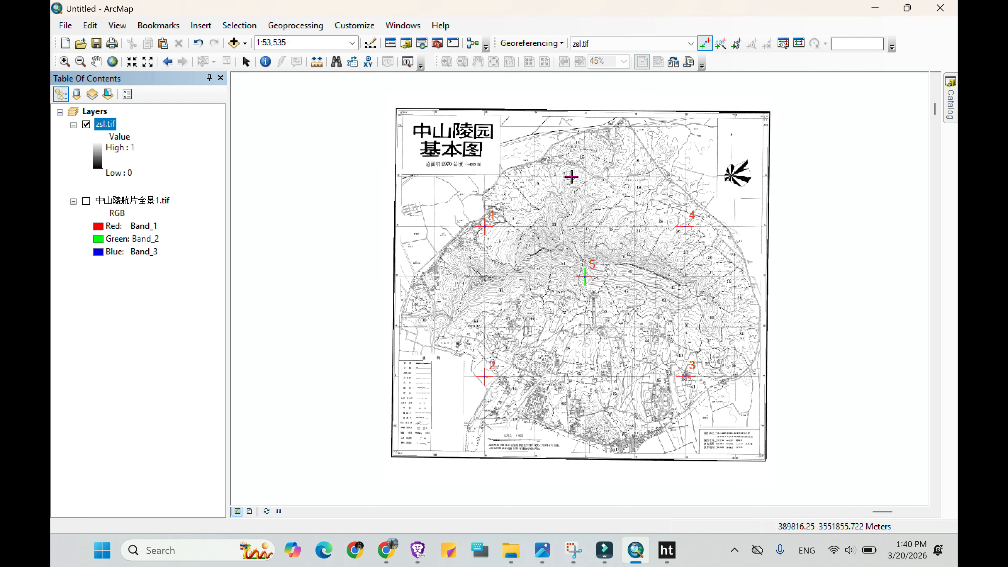
# - Review the residuals and total RMS error of the five control points in the link table, then update the georeferencing display
pyautogui.click(798, 43)
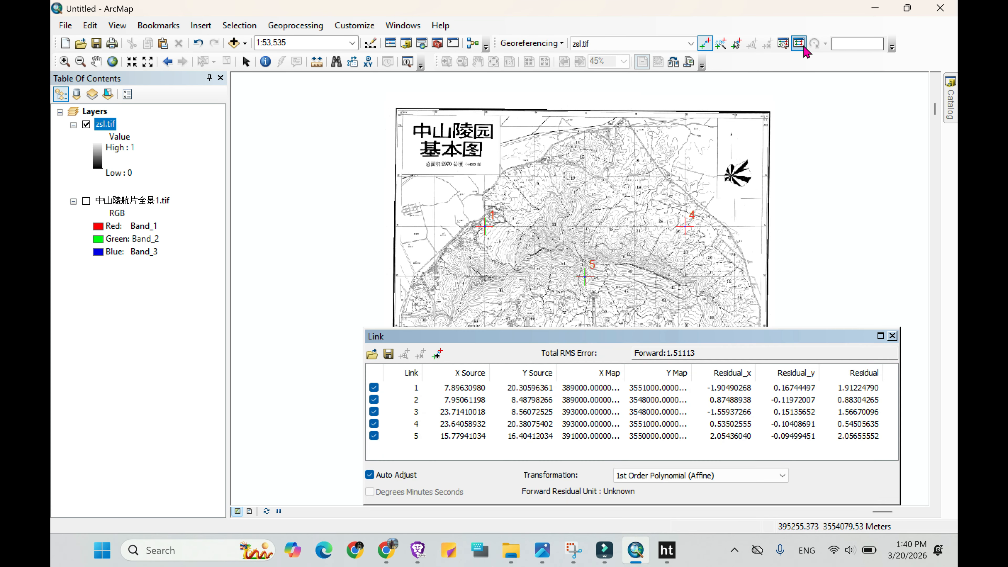
pyautogui.moveTo(627, 338); pyautogui.dragTo(619, 310)
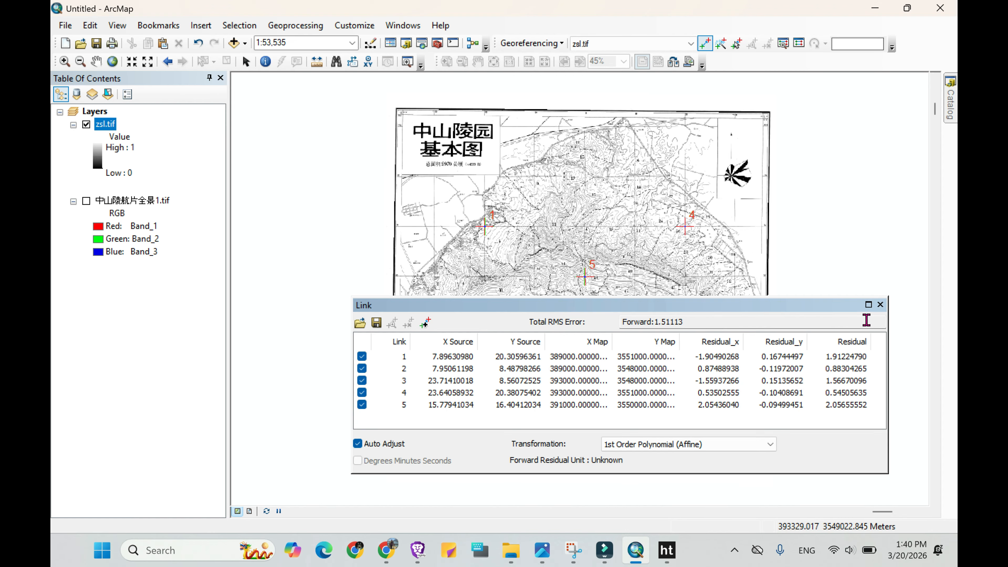
pyautogui.click(880, 304)
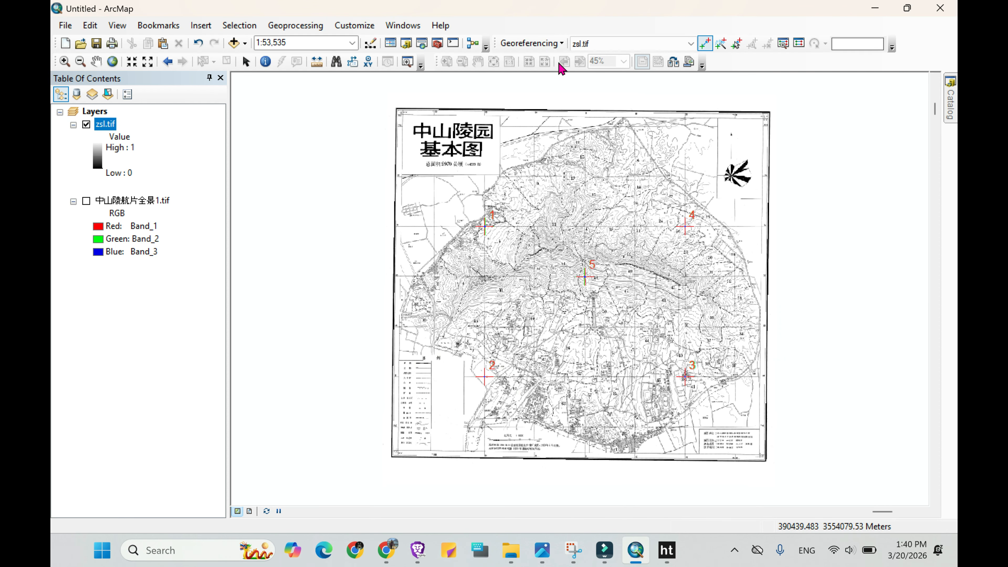
pyautogui.click(563, 48)
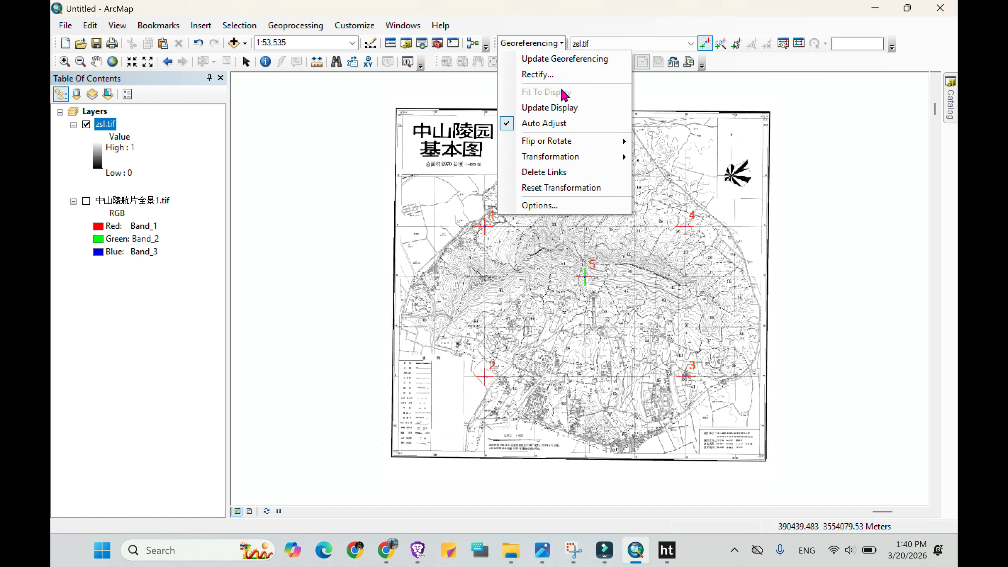
pyautogui.click(555, 108)
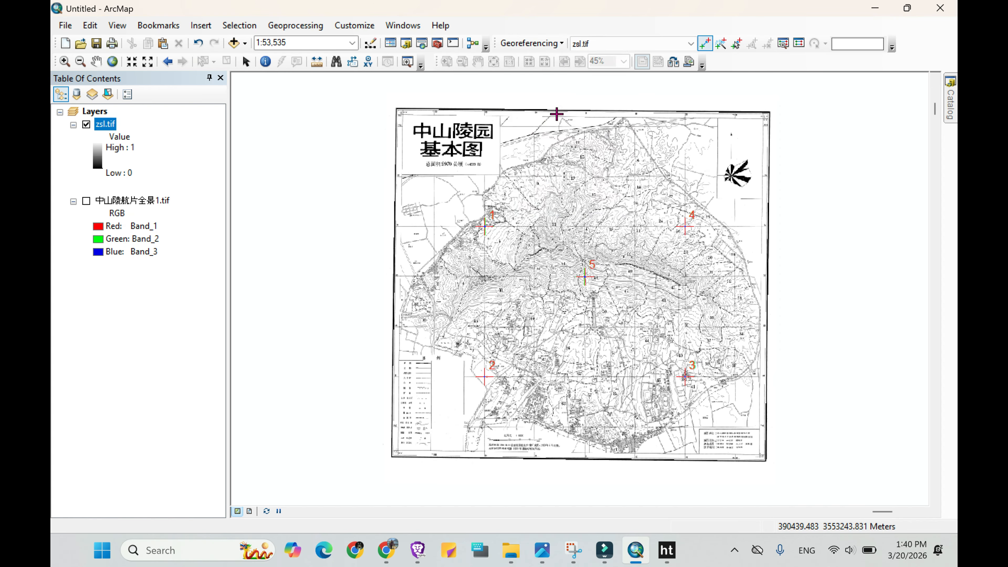
# - Start rectifying zsl.tif into a new raster and choose the D:\实验一数据 folder as the output location
pyautogui.click(562, 44)
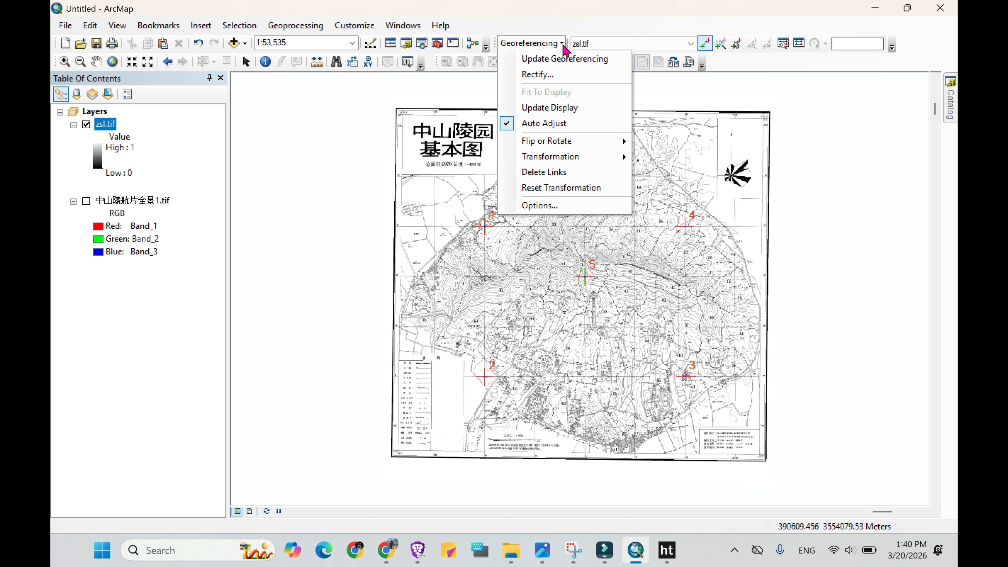
pyautogui.click(550, 75)
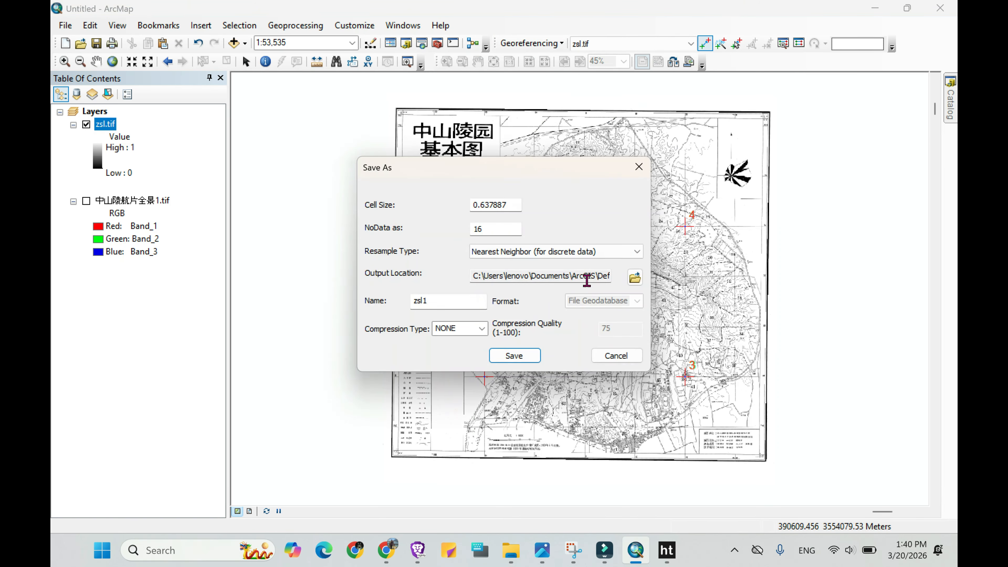
pyautogui.click(635, 278)
pyautogui.click(506, 180)
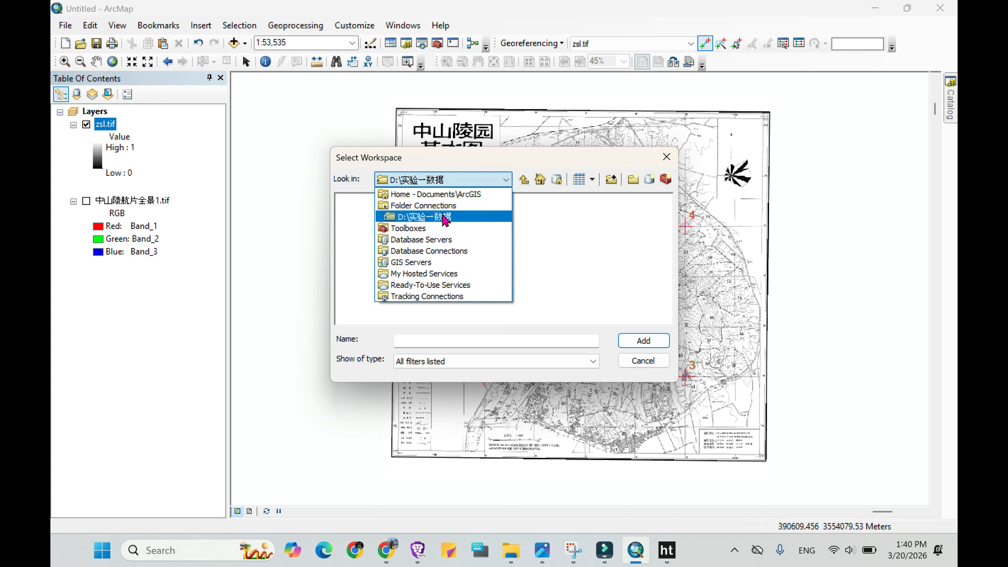
pyautogui.click(444, 218)
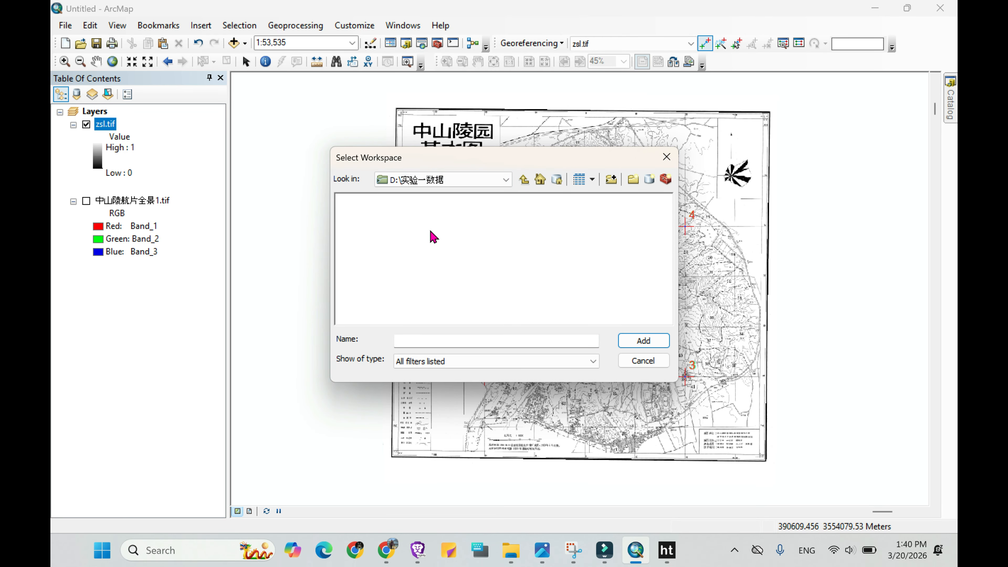
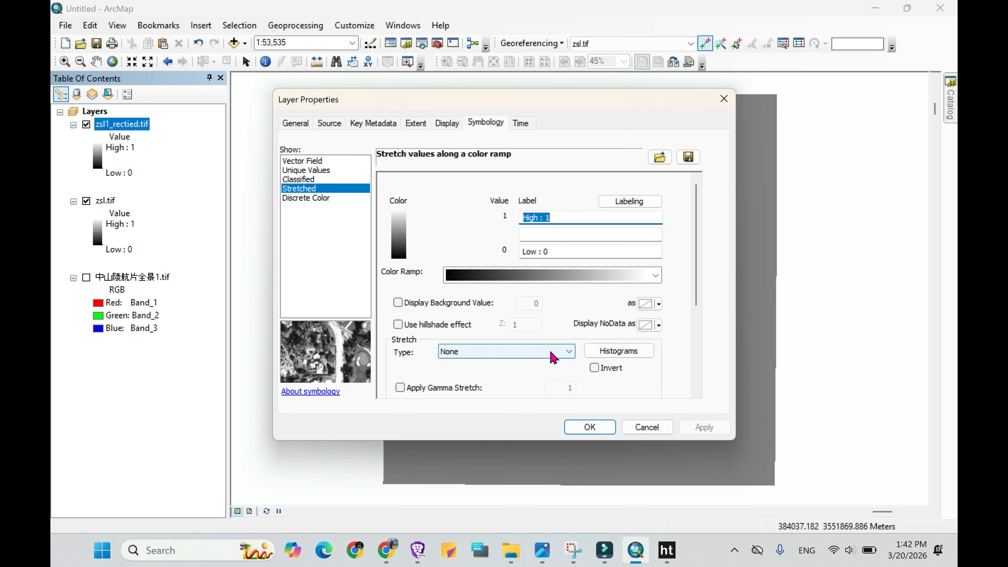
# - Set the stretch type of the zsl1_rectied.tif layer's symbology to Standard Deviations
pyautogui.click(551, 352)
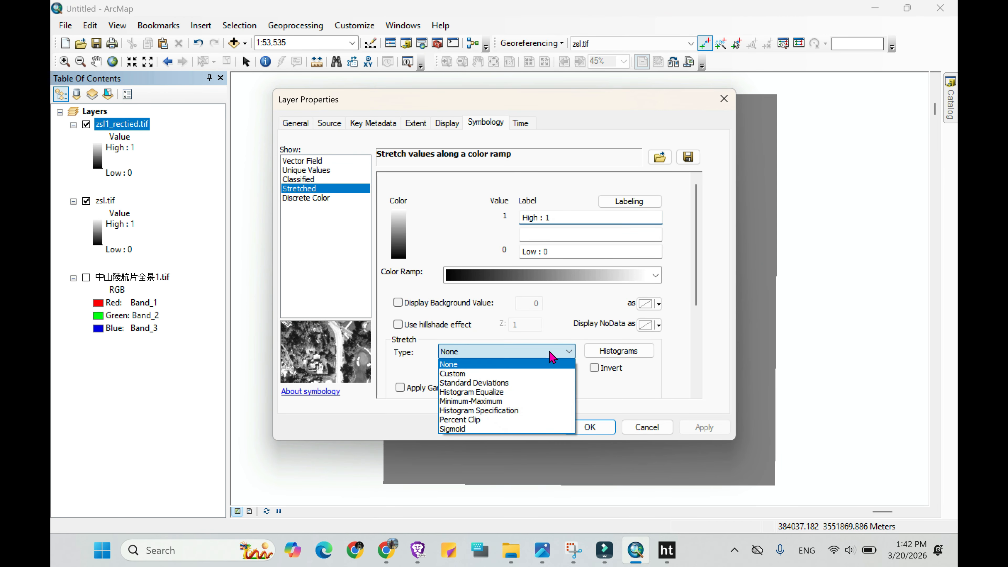
pyautogui.click(522, 384)
pyautogui.click(588, 426)
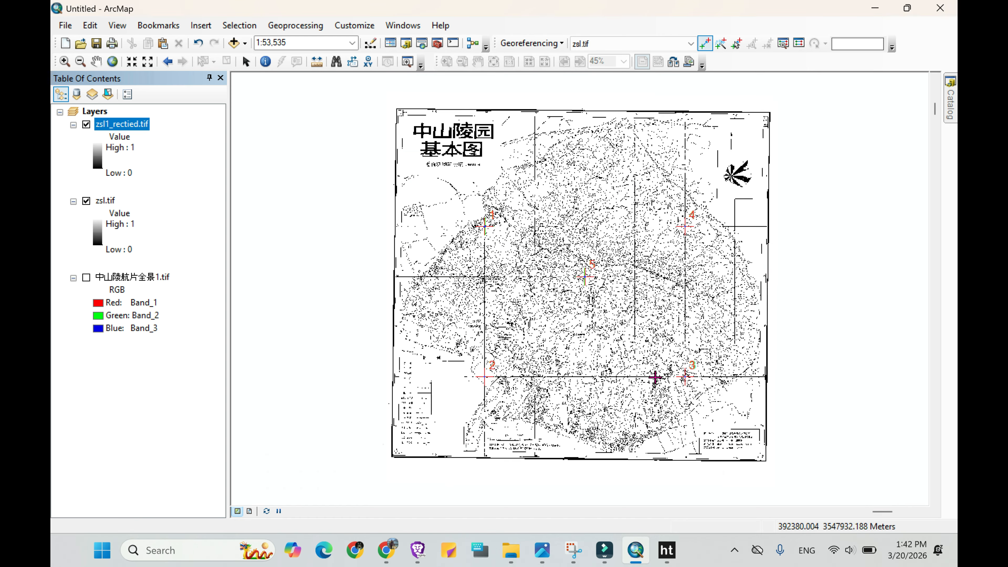
# - Remove the original zsl.tif layer from the map
pyautogui.click(106, 200)
pyautogui.rightClick(105, 201)
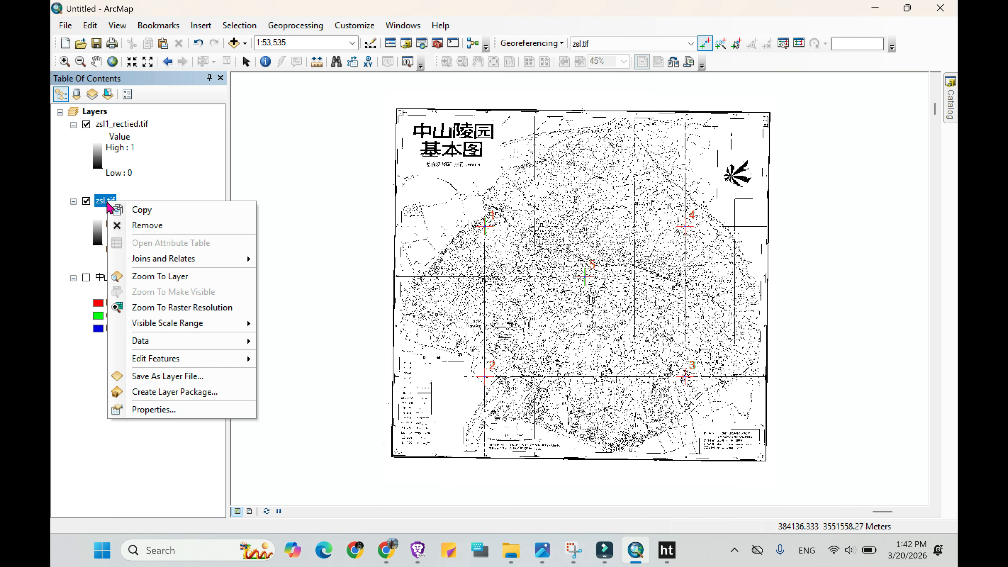
pyautogui.press('Escape')
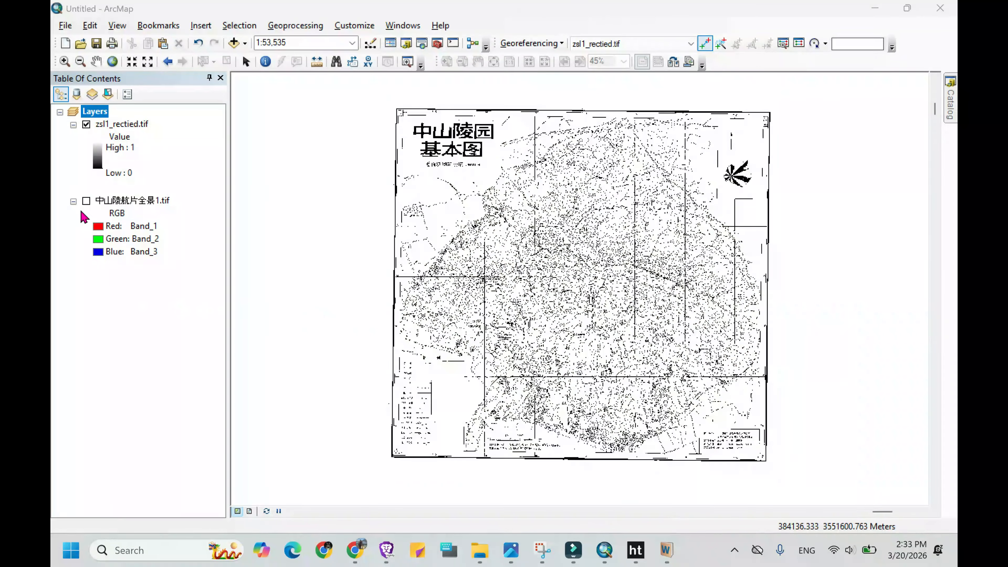
# - Display the aerial photo 中山陵航片全景1.tif above zsl1_rectied.tif and make it the georeferencing layer
pyautogui.click(86, 200)
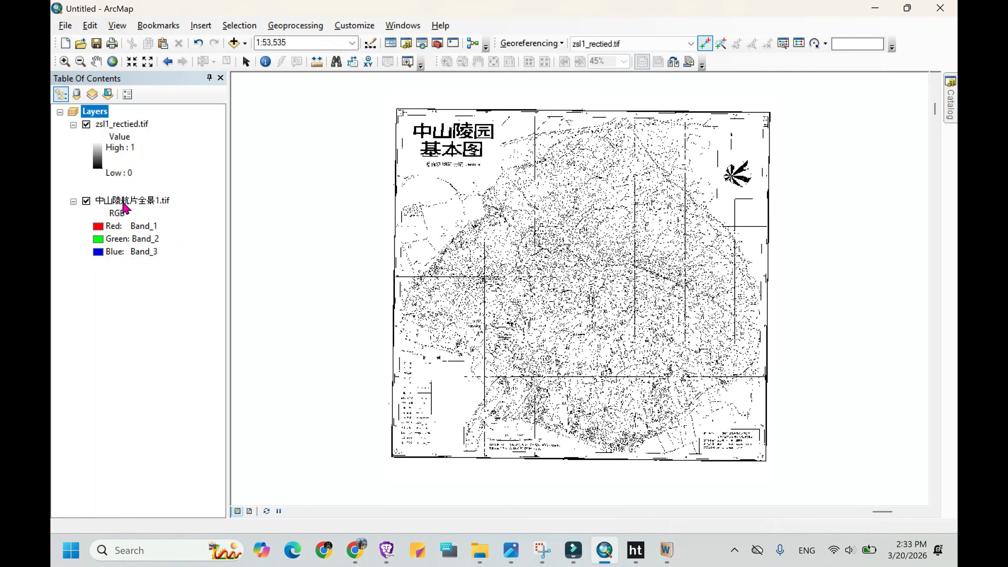
pyautogui.moveTo(124, 209); pyautogui.dragTo(117, 121)
pyautogui.rightClick(117, 123)
pyautogui.click(162, 196)
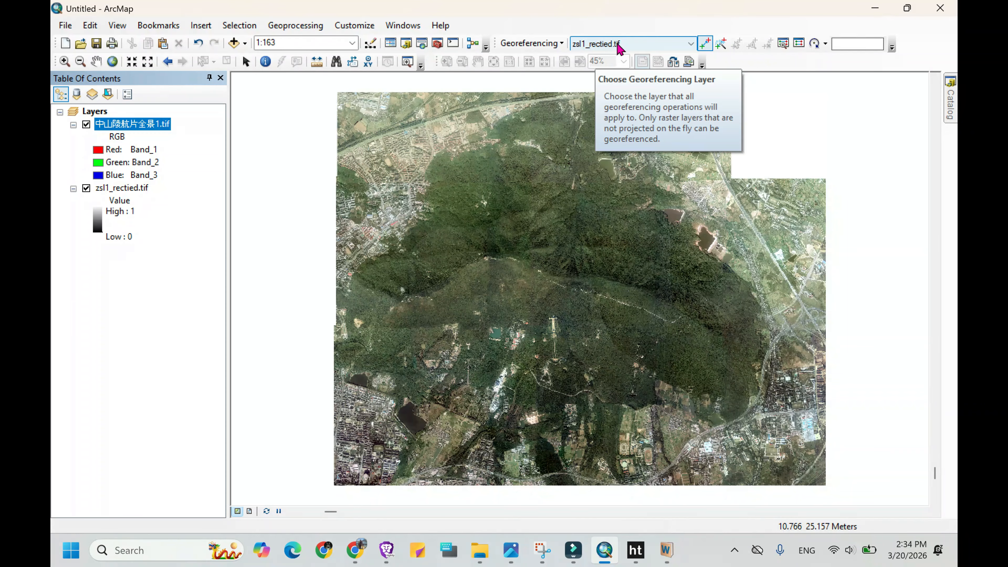
pyautogui.click(660, 48)
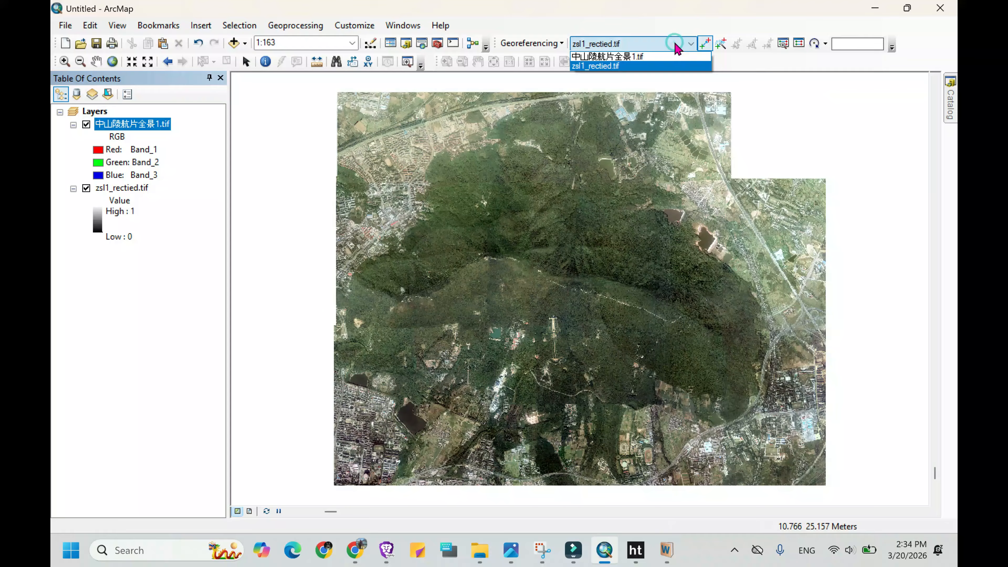
pyautogui.click(634, 54)
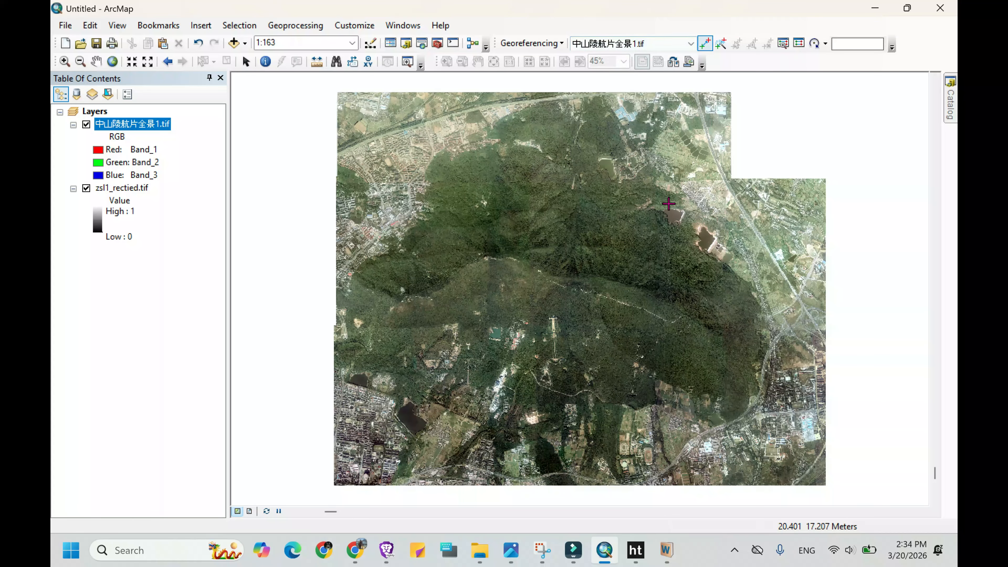
# - Compare the mausoleum area on zsl1_rectied.tif and on the aerial photo to find ground features common to both
pyautogui.rightClick(131, 190)
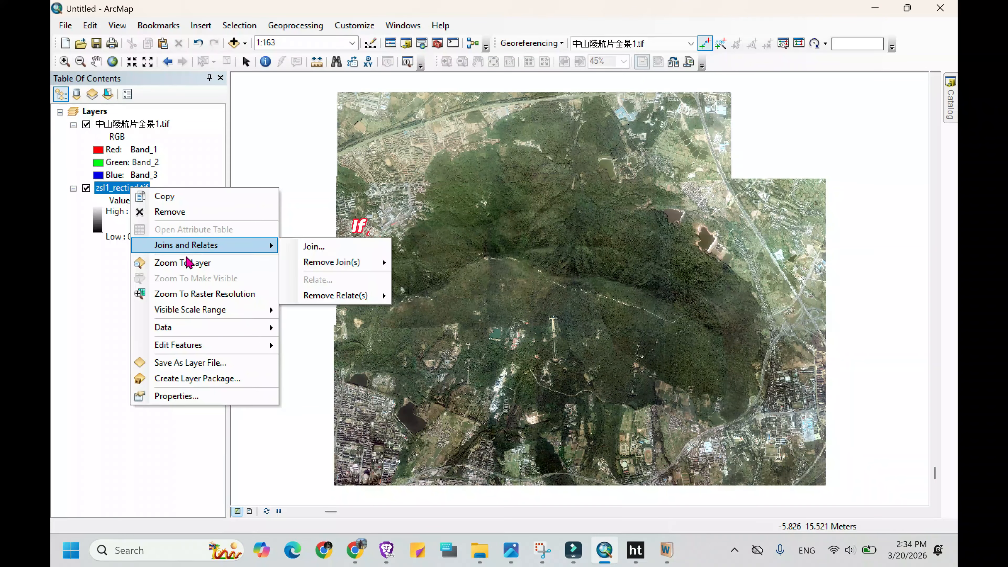
pyautogui.click(187, 262)
pyautogui.scroll(-3, 607, 266)
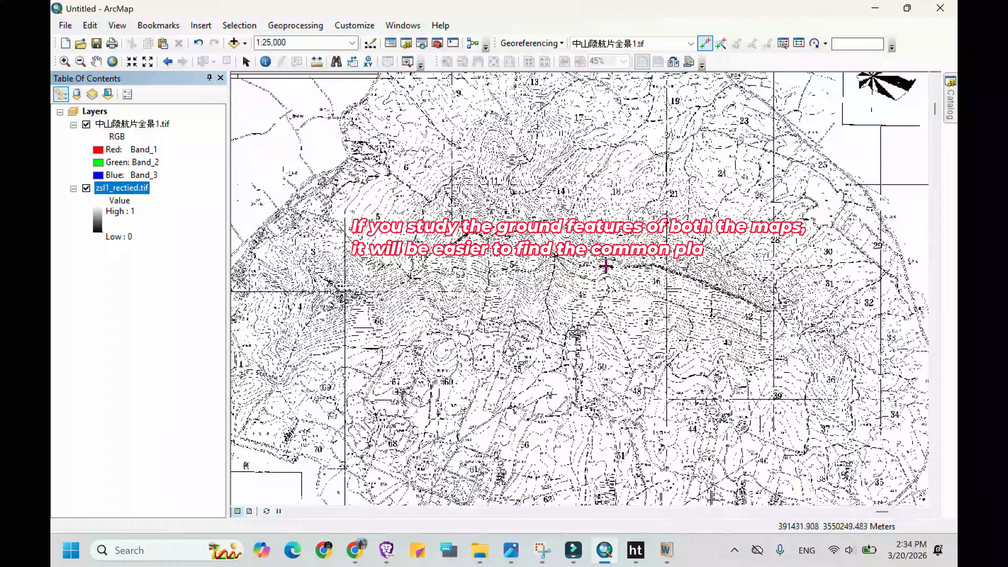
pyautogui.scroll(-2, 574, 400)
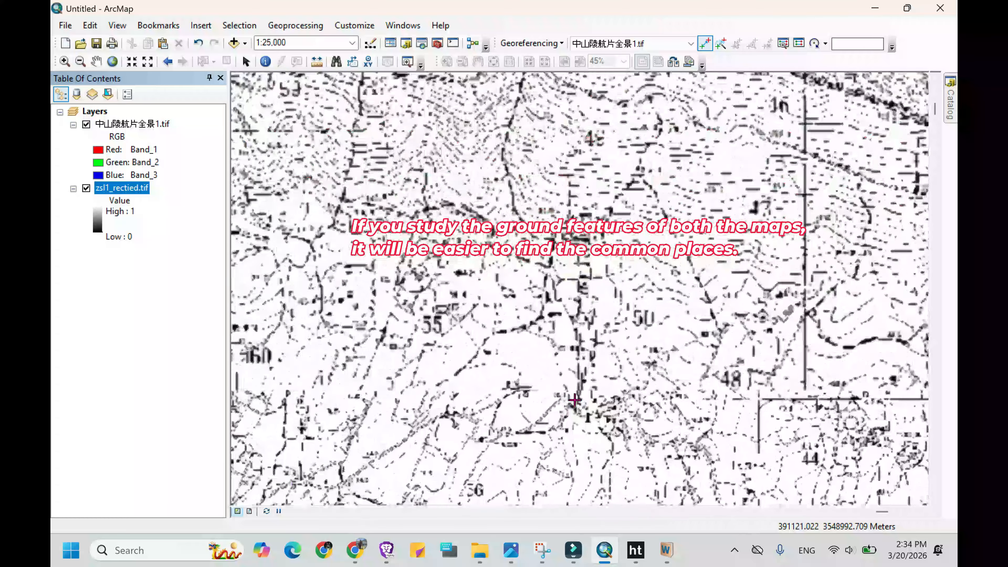
pyautogui.scroll(-1, 574, 399)
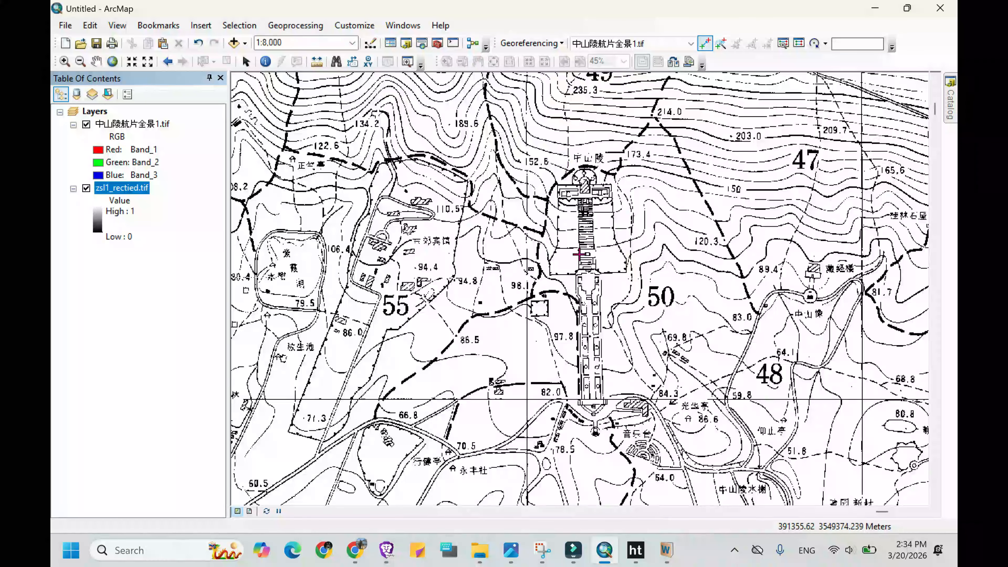
pyautogui.rightClick(125, 126)
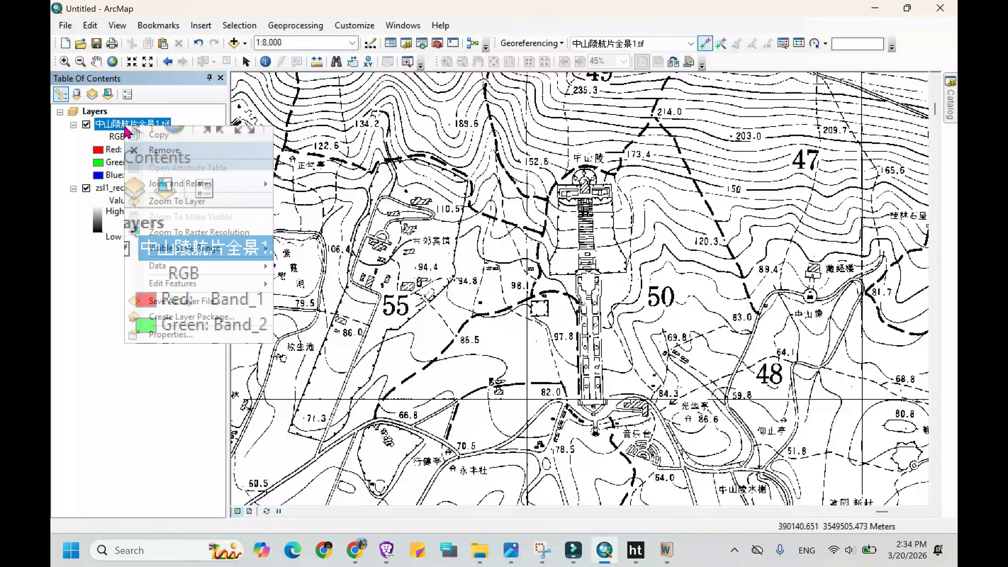
pyautogui.click(180, 203)
pyautogui.scroll(-5, 574, 277)
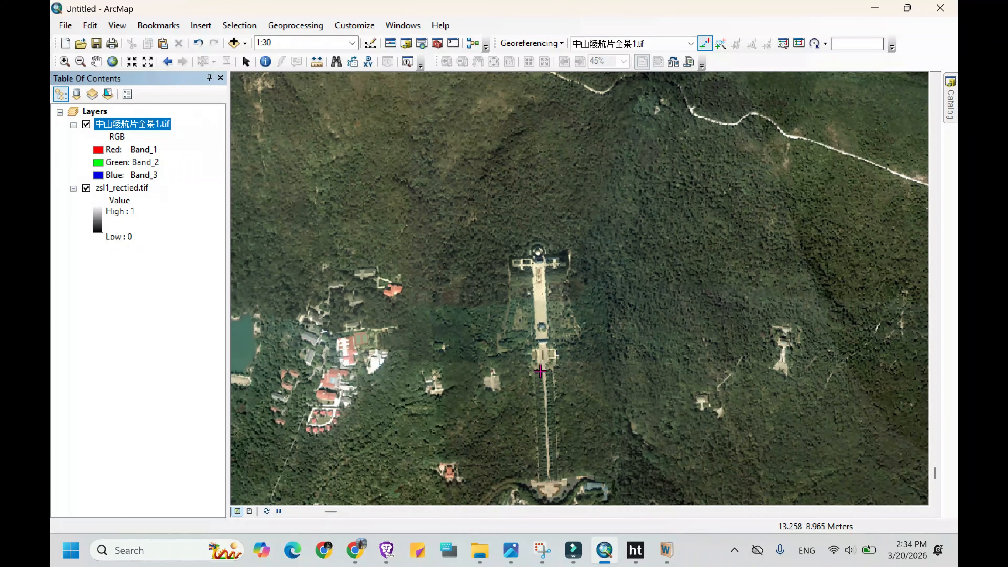
# - Place the first control point on the aerial photo at the west corner where the mausoleum's stairway meets the upper terrace
pyautogui.rightClick(124, 126)
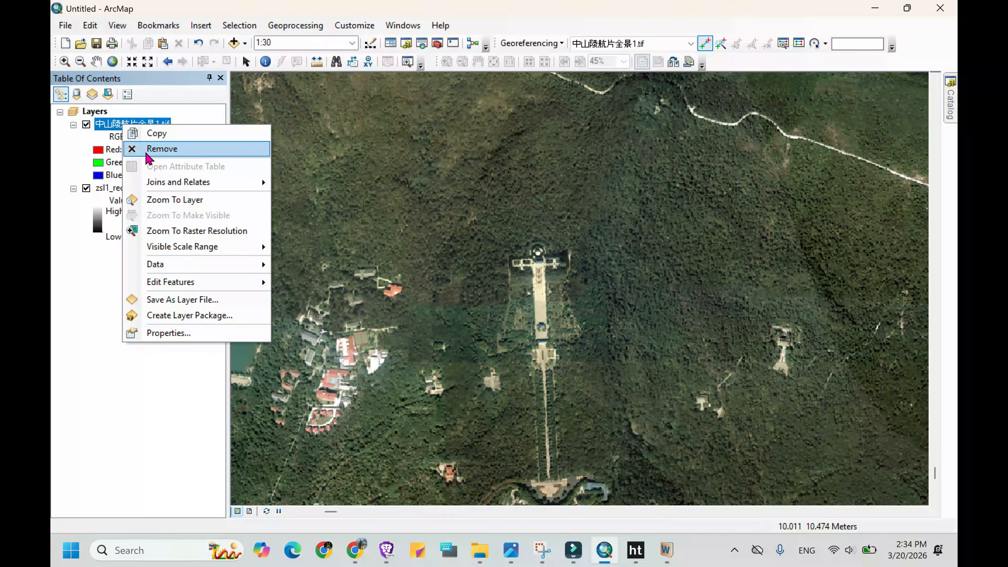
pyautogui.click(166, 200)
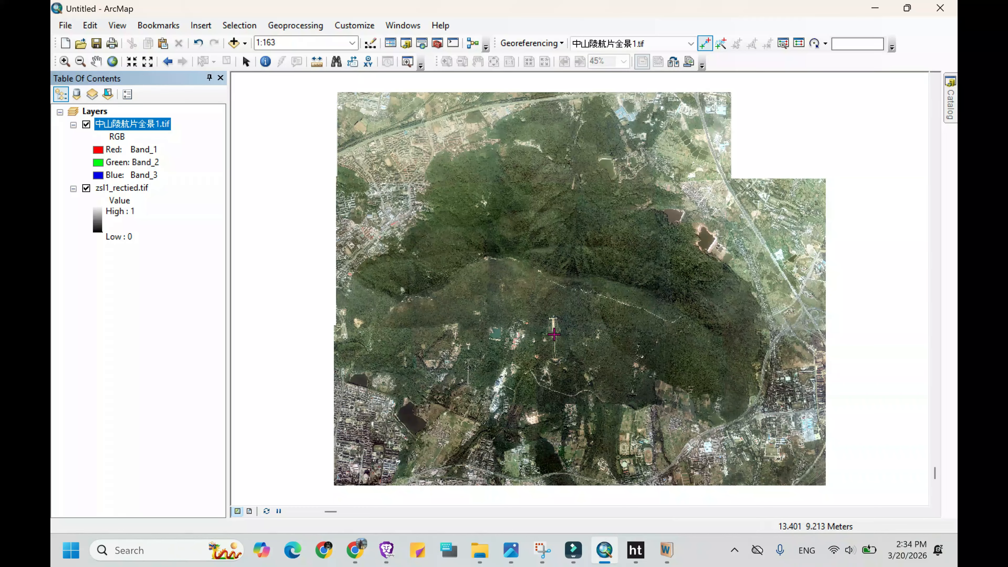
pyautogui.scroll(8, 554, 335)
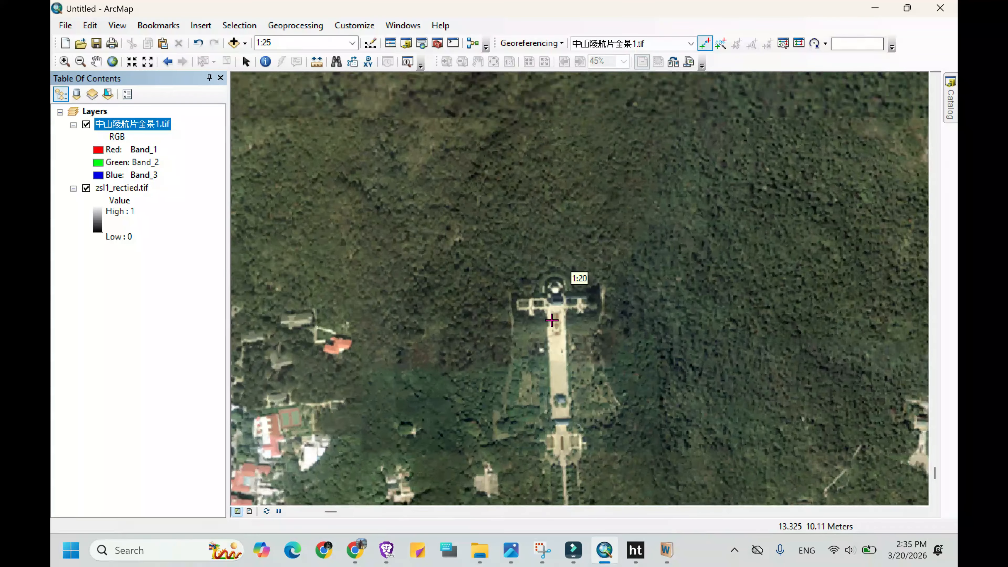
pyautogui.scroll(4, 553, 320)
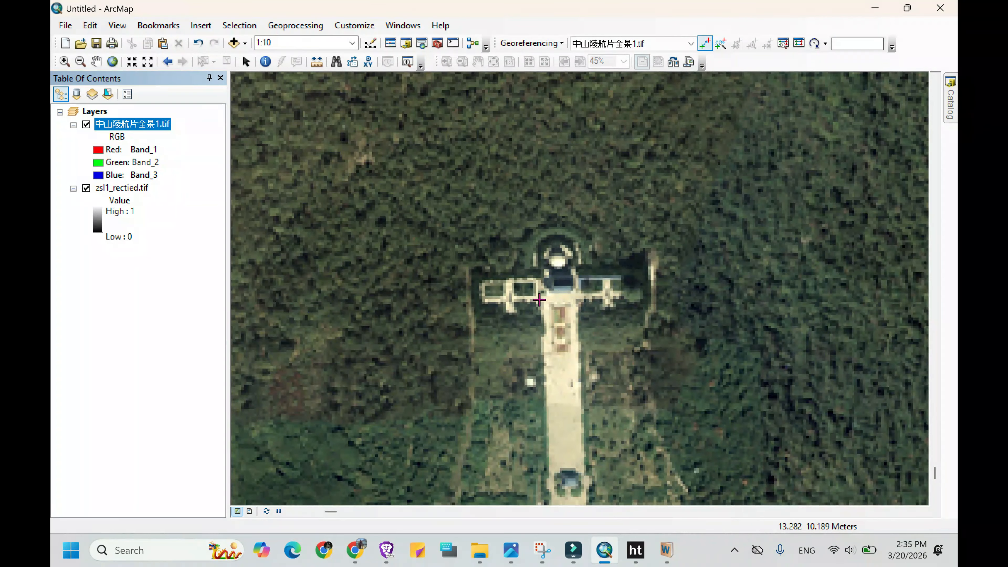
pyautogui.click(541, 301)
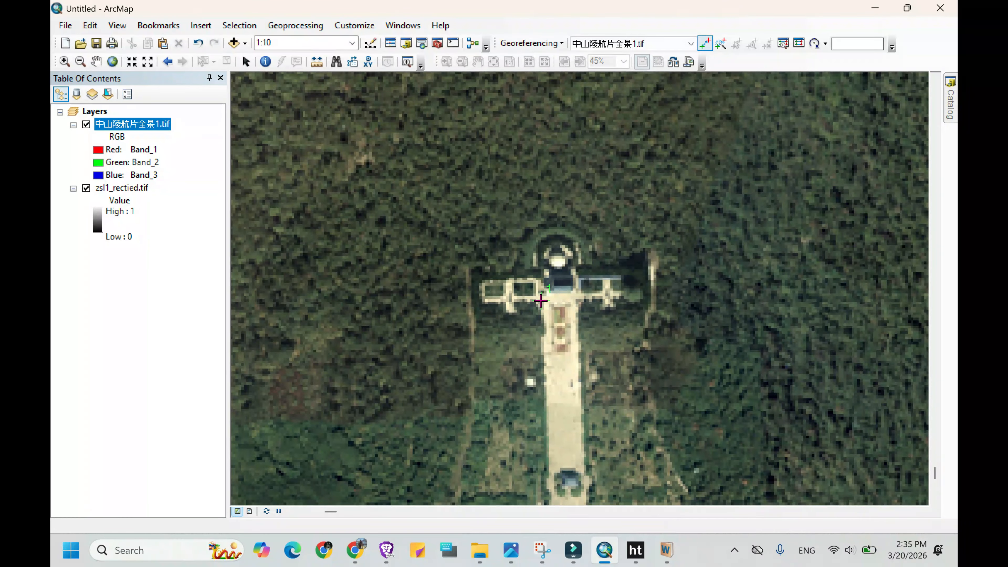
# - Link the first control point to the matching west corner at the head of the mausoleum stairway on zsl1_rectied.tif
pyautogui.rightClick(118, 190)
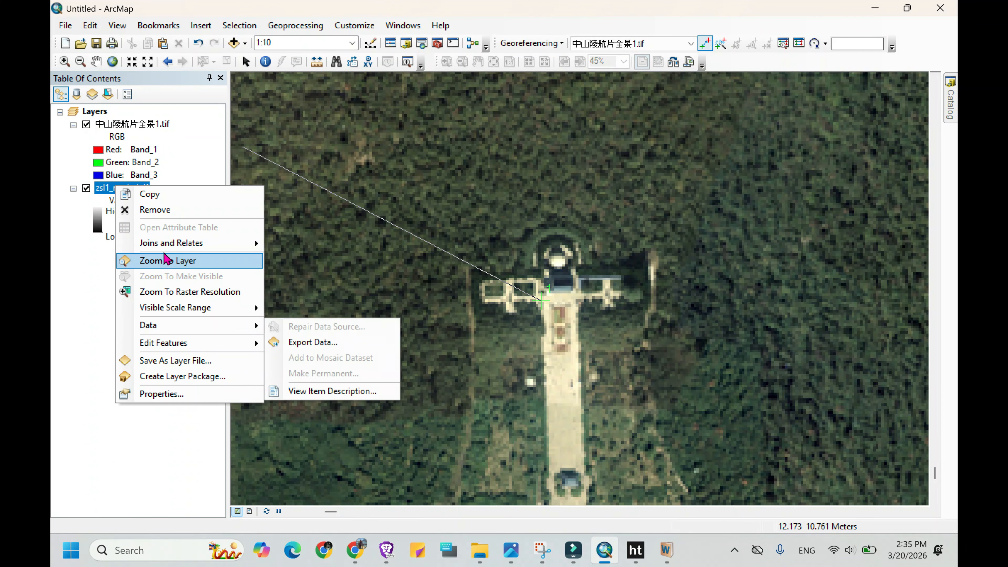
pyautogui.click(168, 260)
pyautogui.scroll(-5, 597, 305)
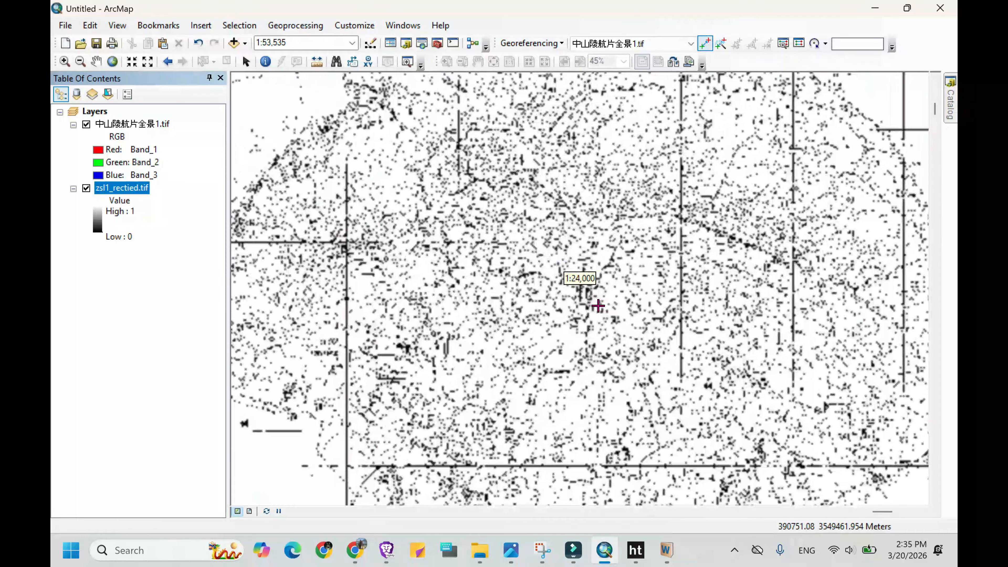
pyautogui.scroll(-2, 566, 297)
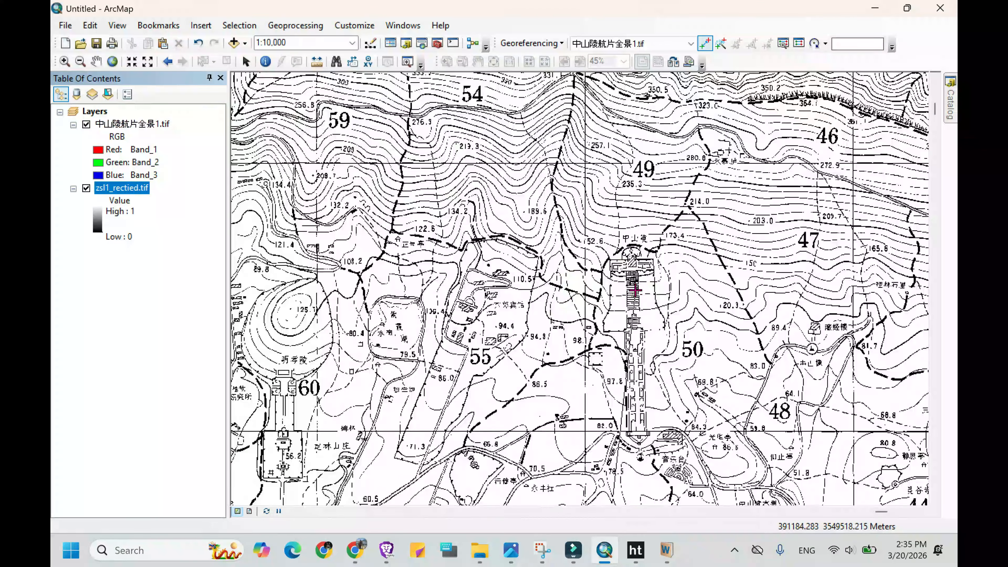
pyautogui.scroll(-8, 627, 271)
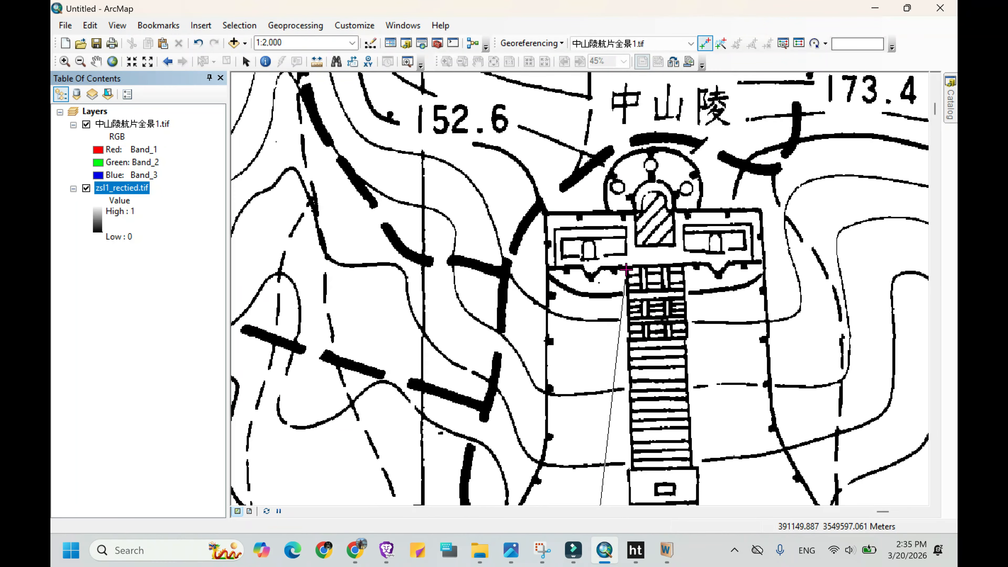
pyautogui.click(626, 270)
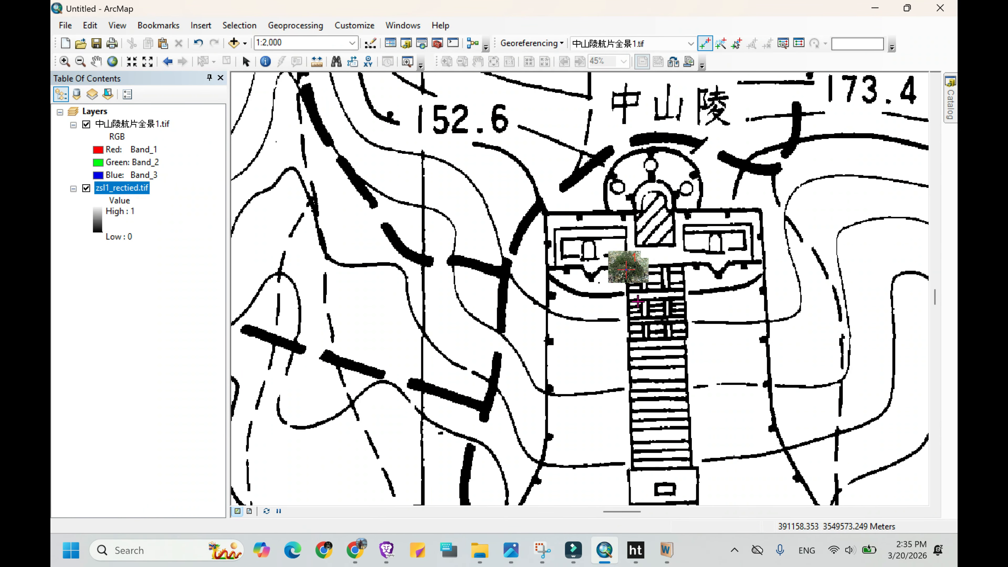
# - Place the second control point on the aerial photo at the northeast end of the reservoir dam east of the mountain
pyautogui.rightClick(120, 131)
pyautogui.click(170, 196)
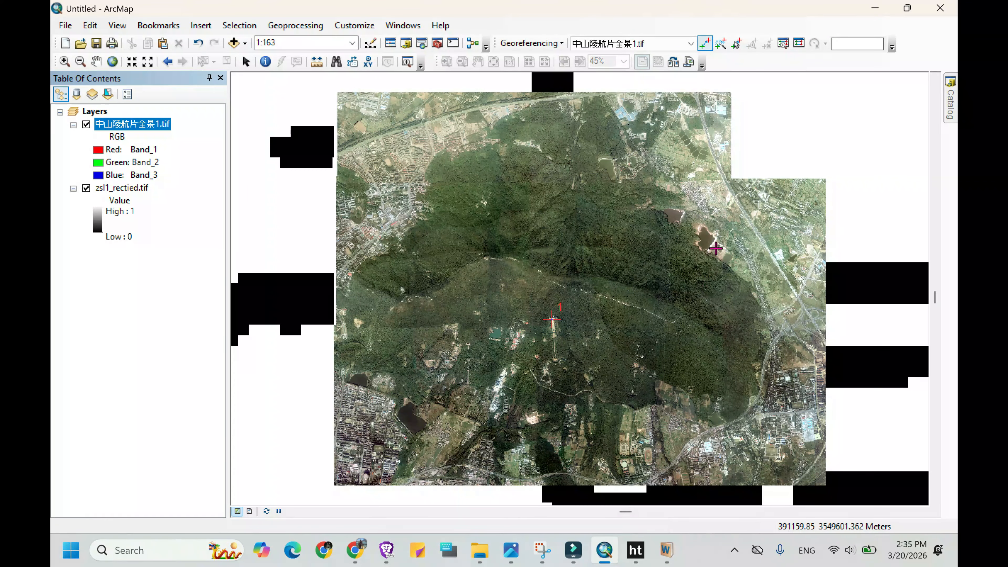
pyautogui.scroll(8, 704, 224)
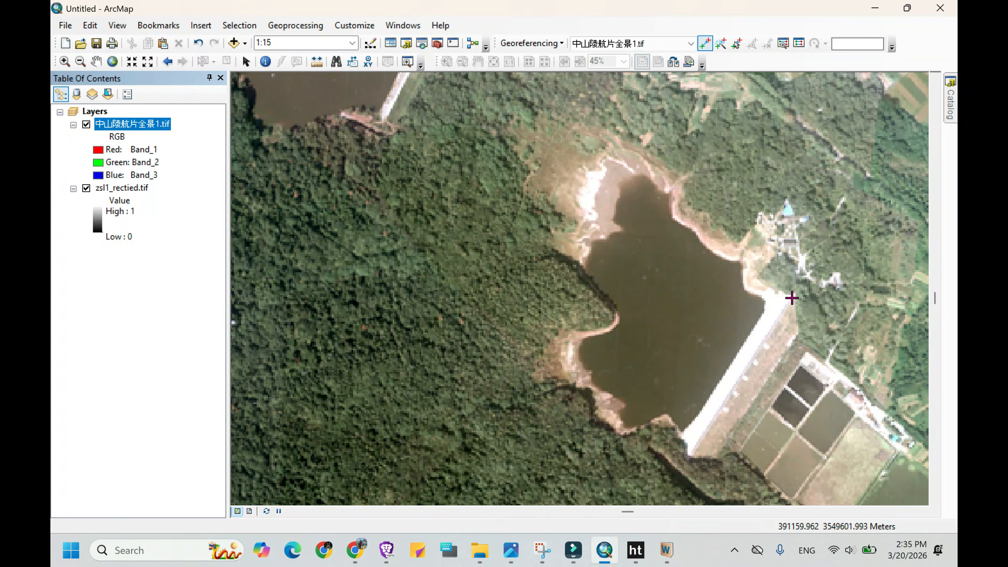
pyautogui.click(792, 298)
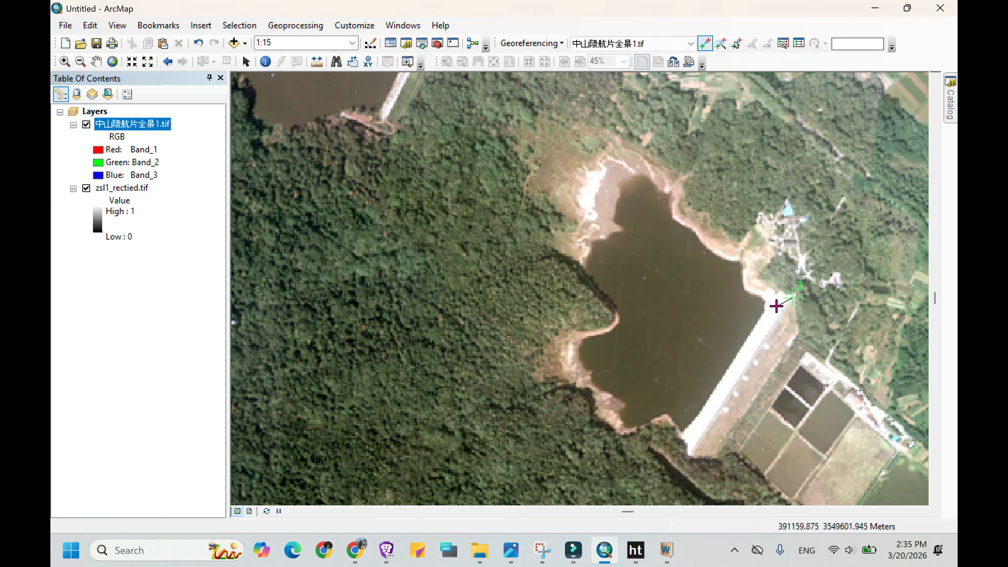
# - Link the second control point to the matching northeast end of the reservoir dam on zsl1_rectied.tif
pyautogui.rightClick(133, 130)
pyautogui.click(171, 199)
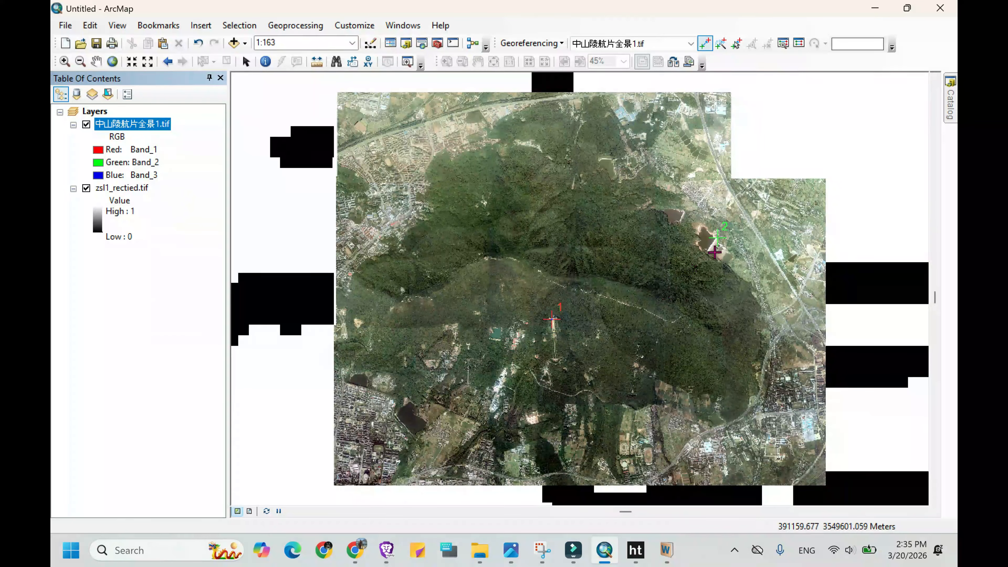
pyautogui.rightClick(128, 195)
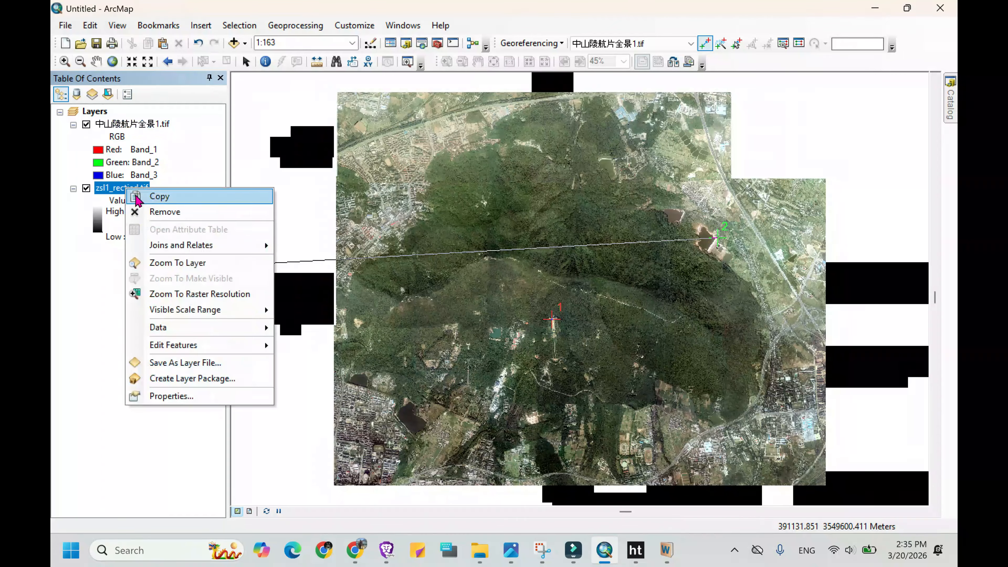
pyautogui.click(169, 261)
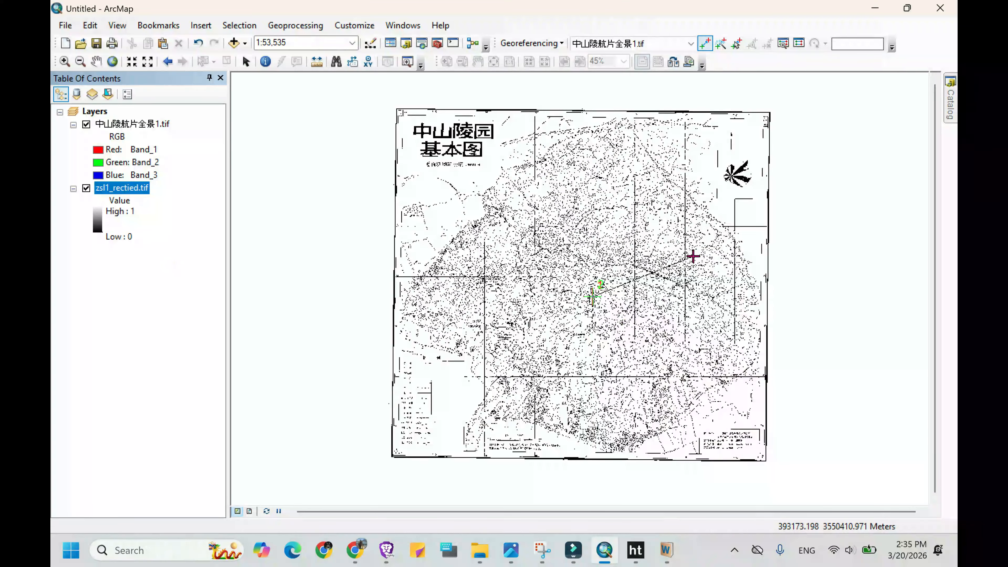
pyautogui.scroll(3, 692, 257)
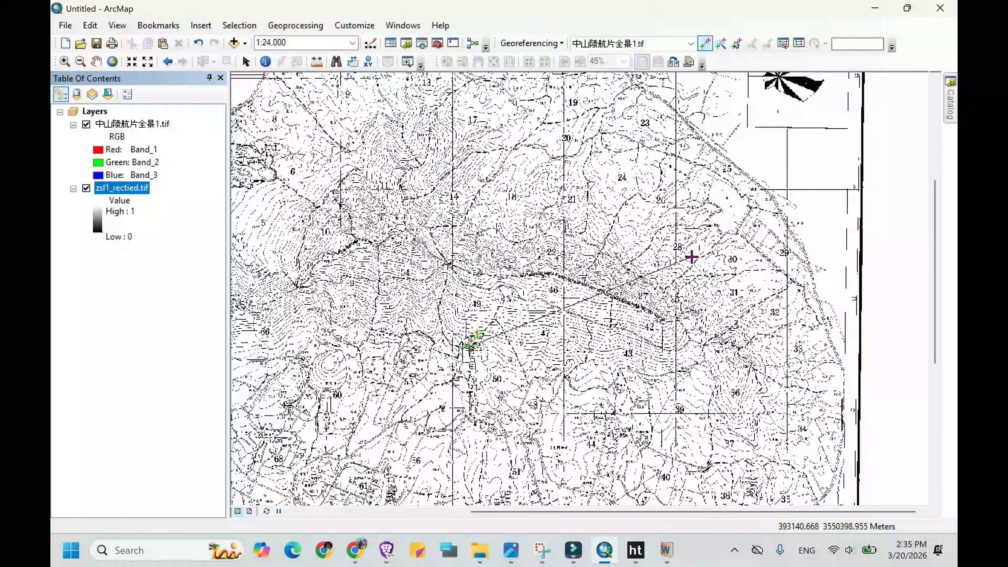
pyautogui.scroll(3, 738, 211)
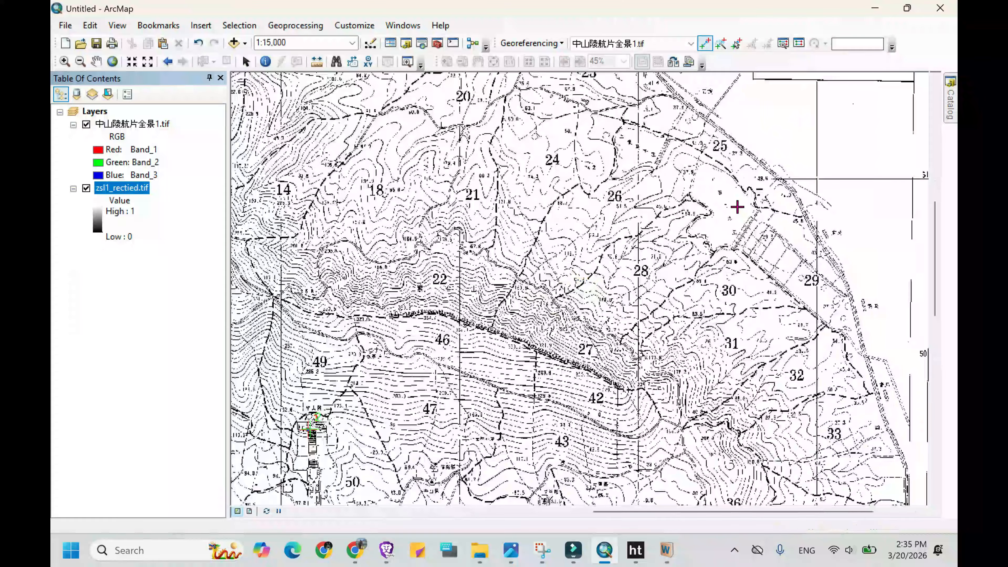
pyautogui.scroll(4, 750, 221)
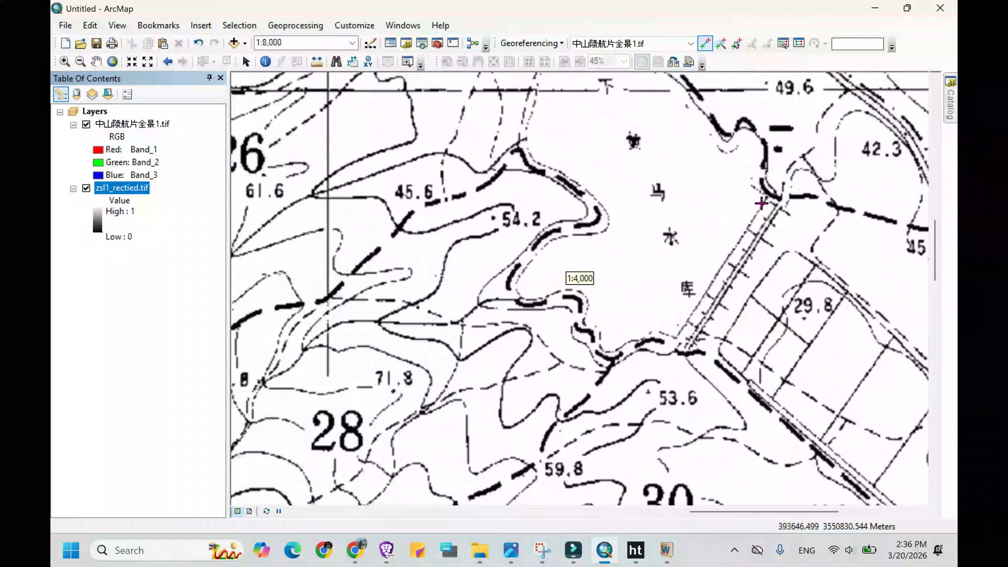
pyautogui.click(781, 199)
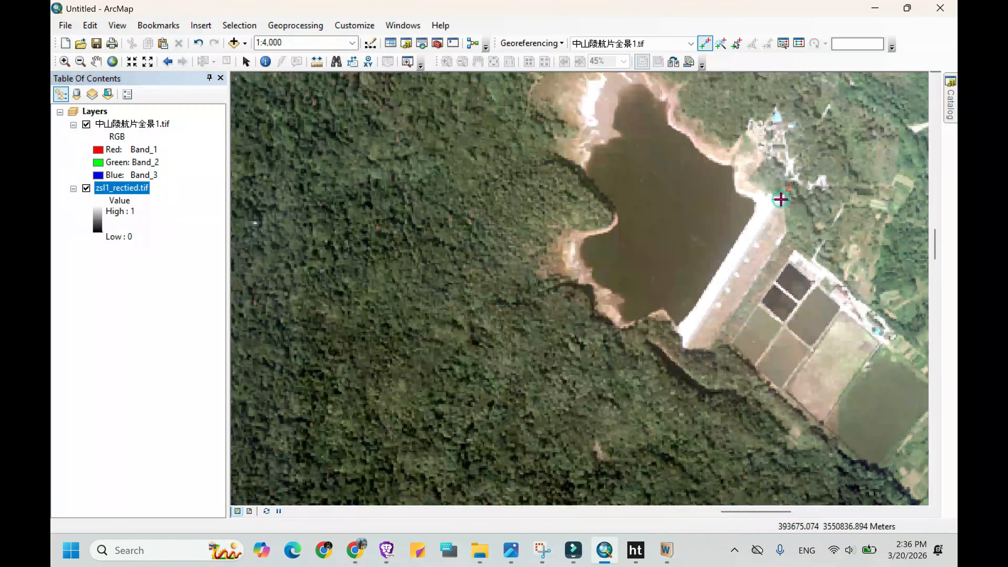
# - Place the third control point on the aerial photo at the centre of the roundabout southwest of the oval stadium
pyautogui.rightClick(131, 124)
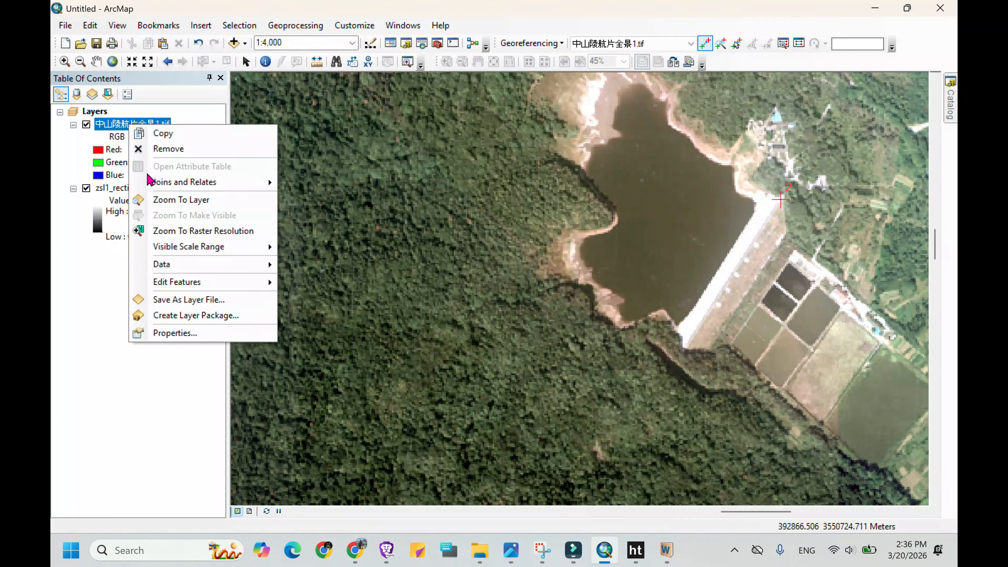
pyautogui.click(174, 203)
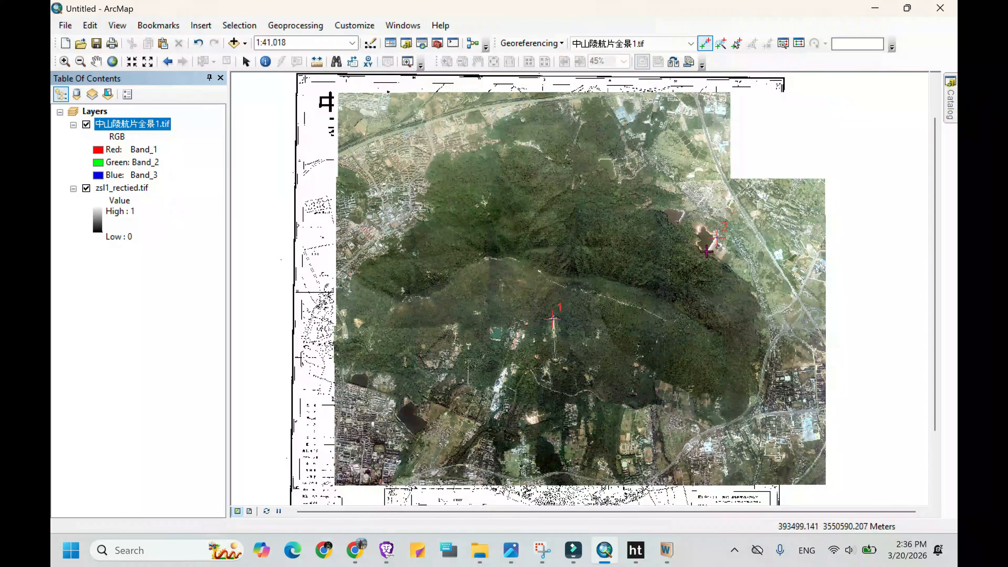
pyautogui.scroll(3, 619, 463)
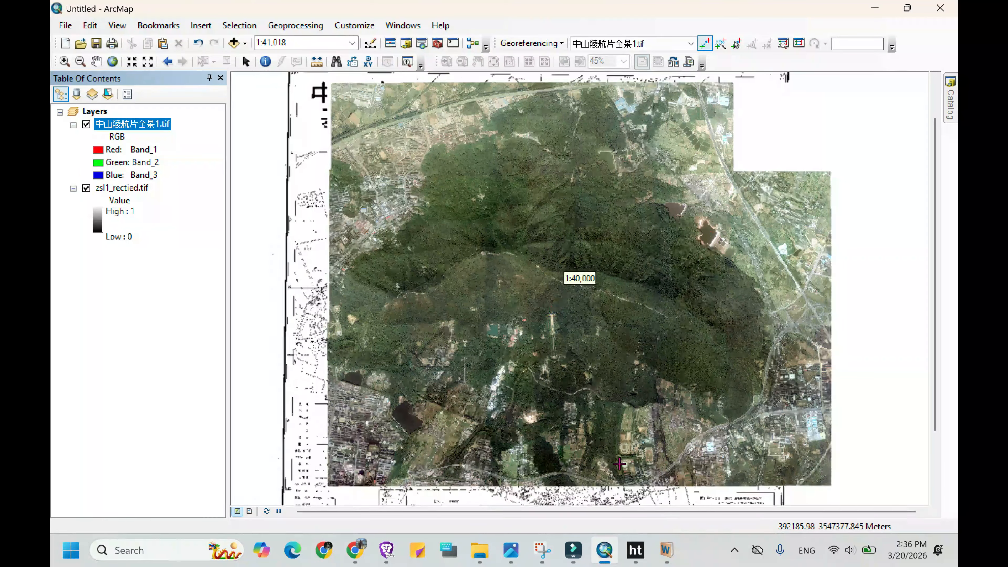
pyautogui.scroll(2, 619, 463)
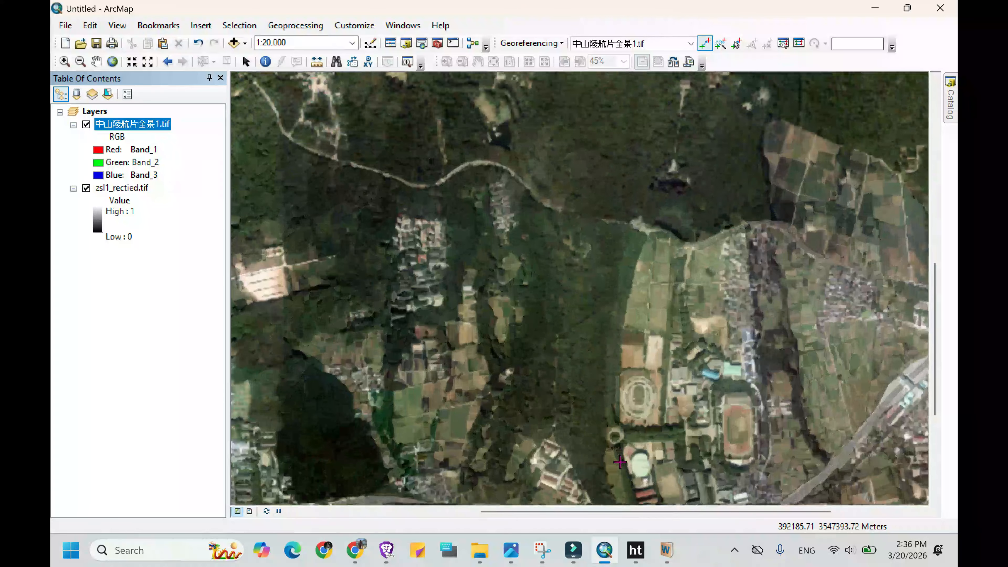
pyautogui.scroll(4, 620, 462)
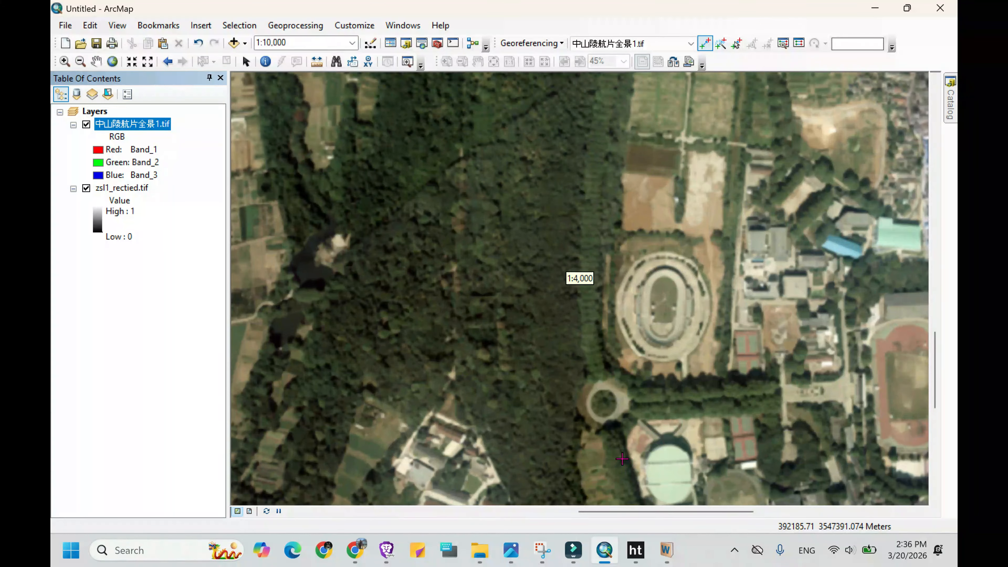
pyautogui.scroll(-2, 622, 459)
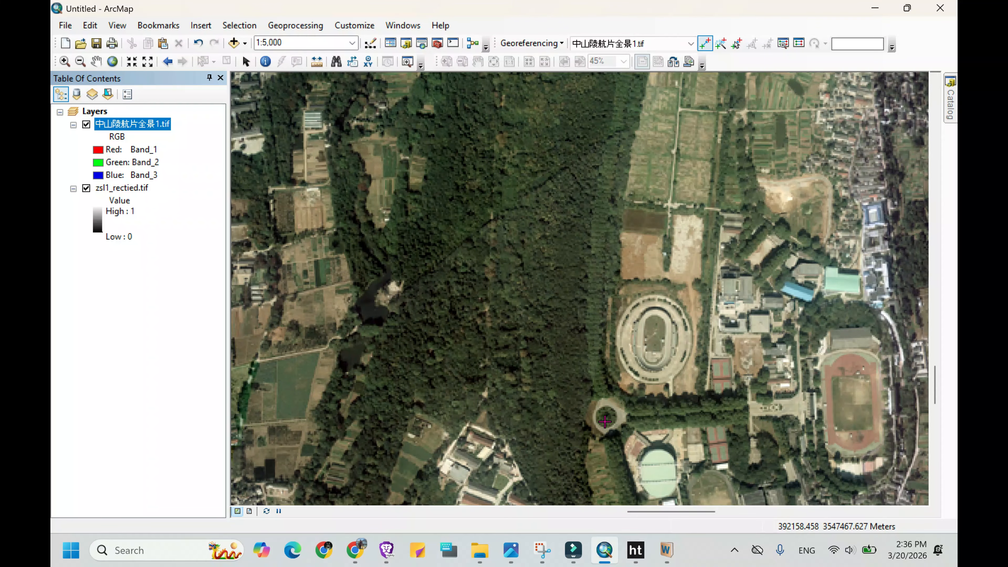
pyautogui.scroll(5, 605, 421)
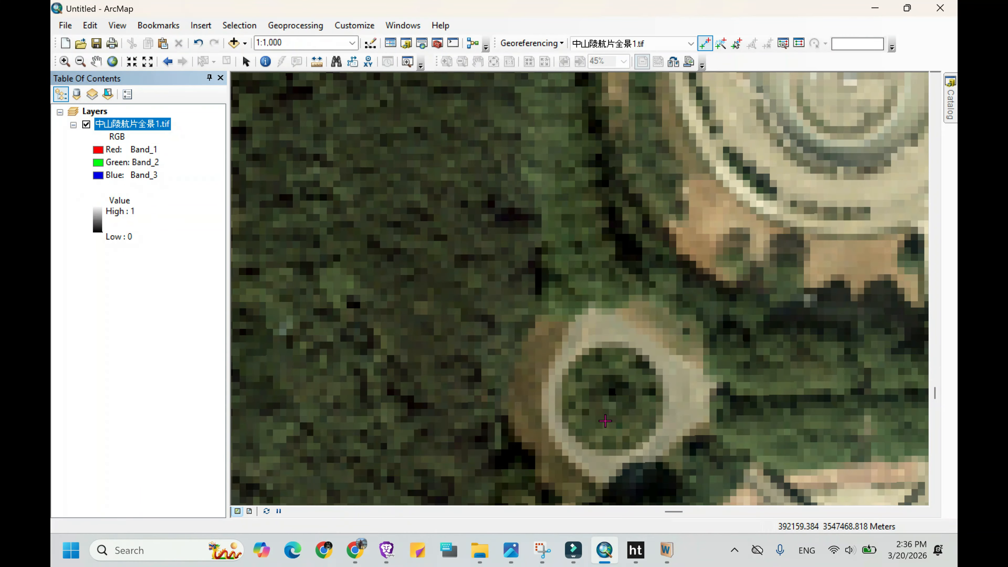
pyautogui.scroll(-1, 605, 421)
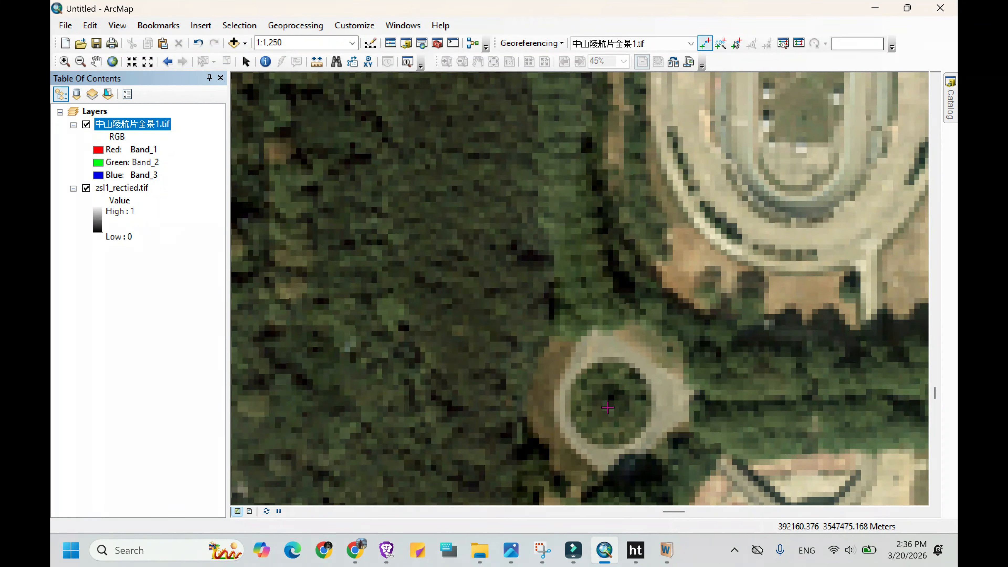
pyautogui.click(608, 407)
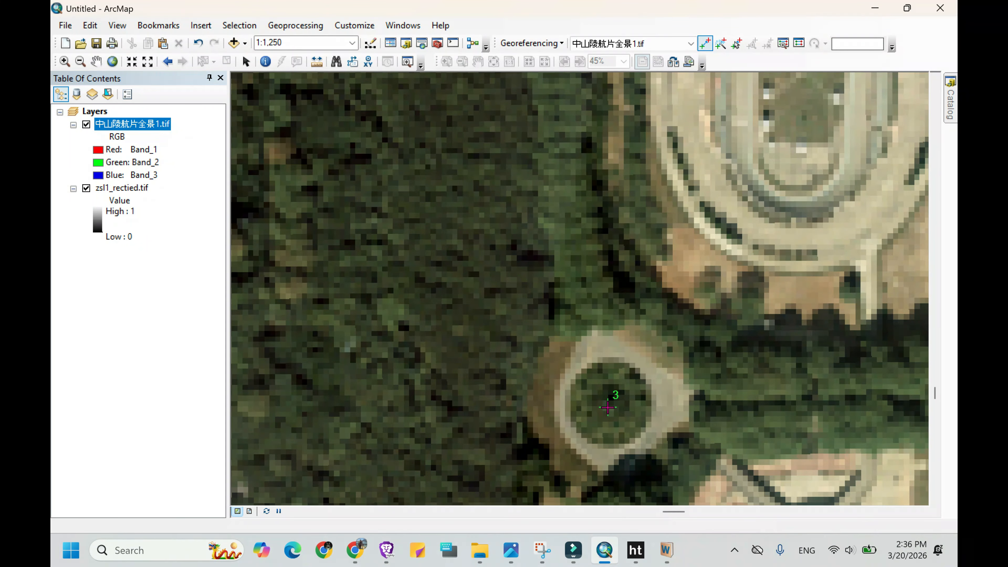
# - Hide the aerial photo and link the third control point to the centre of the matching roundabout on zsl1_rectied.tif
pyautogui.rightClick(115, 190)
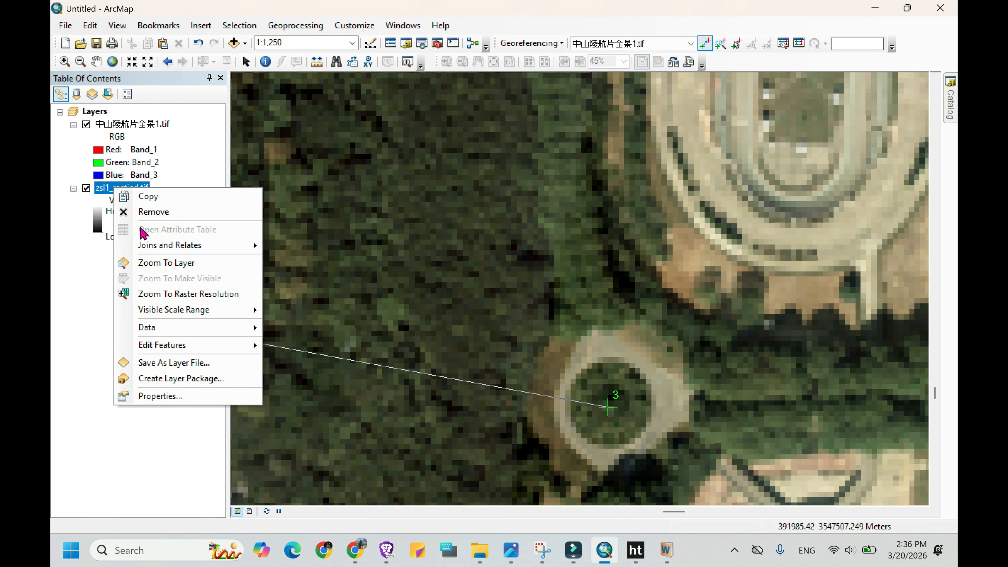
pyautogui.click(157, 264)
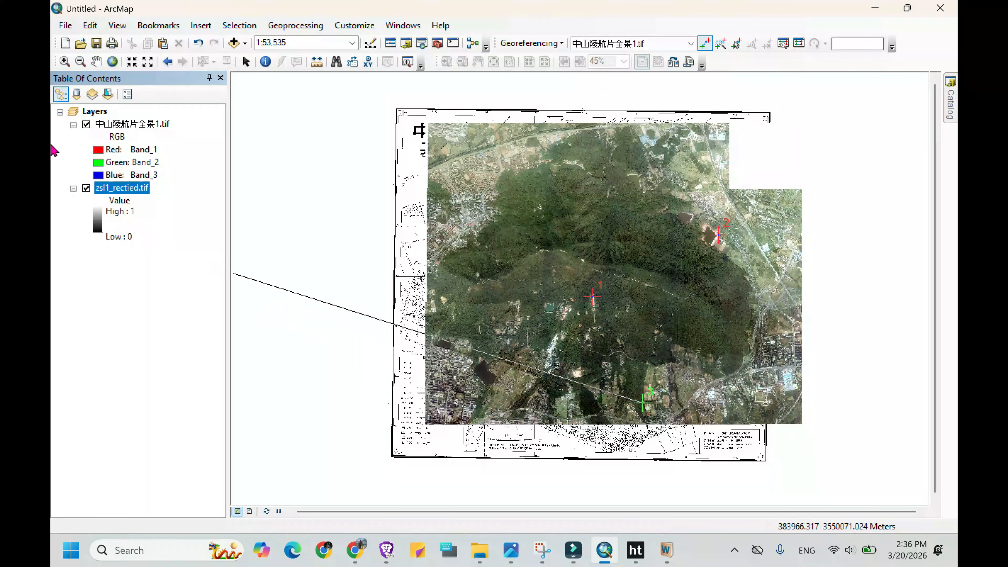
pyautogui.click(86, 125)
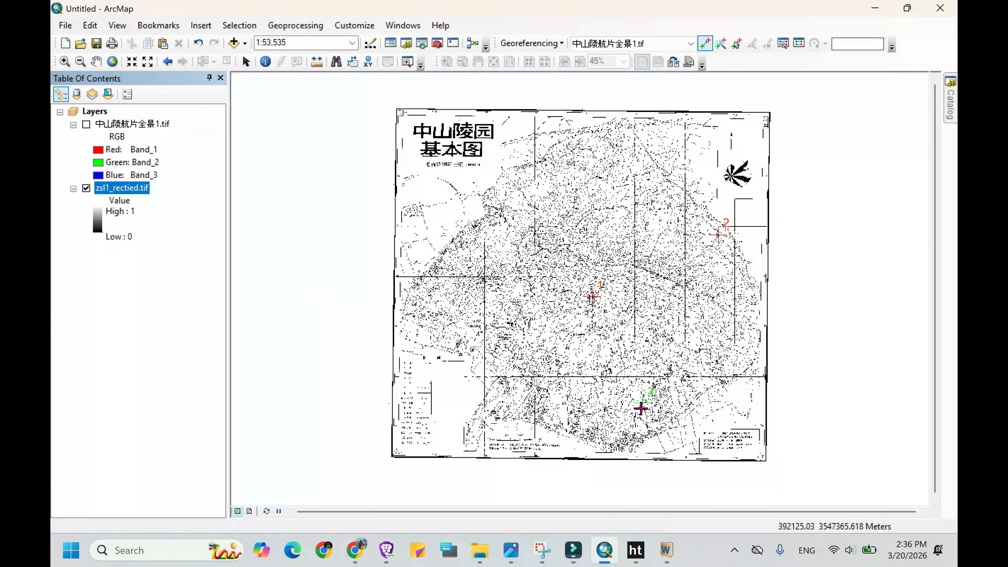
pyautogui.scroll(3, 643, 404)
pyautogui.scroll(10, 643, 405)
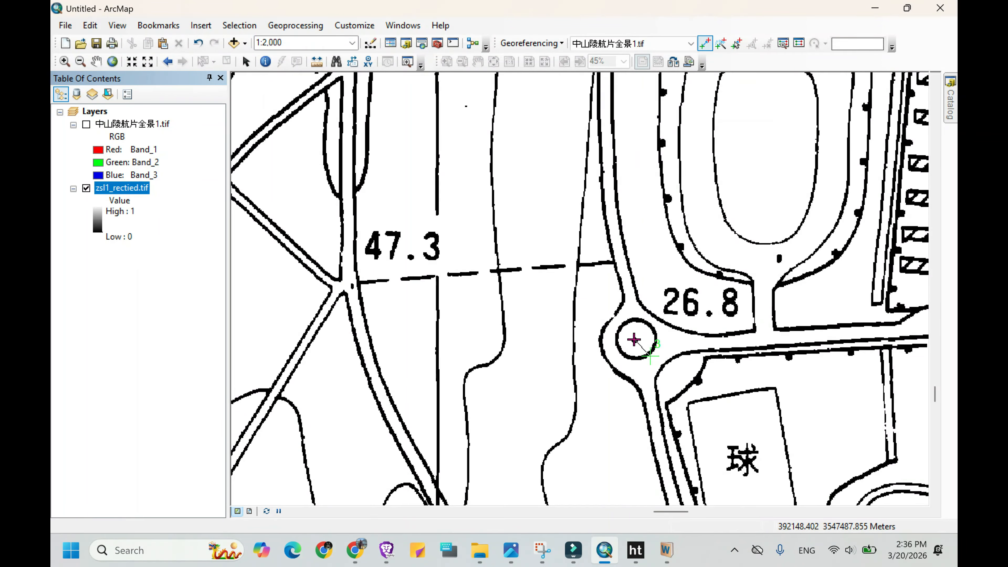
pyautogui.scroll(-3, 634, 339)
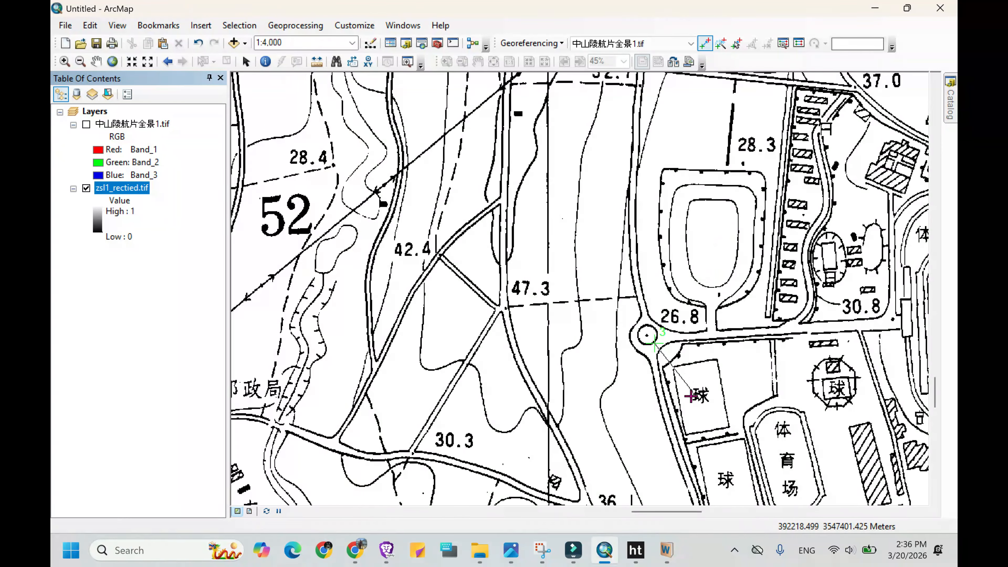
pyautogui.scroll(2, 647, 339)
pyautogui.scroll(3, 647, 339)
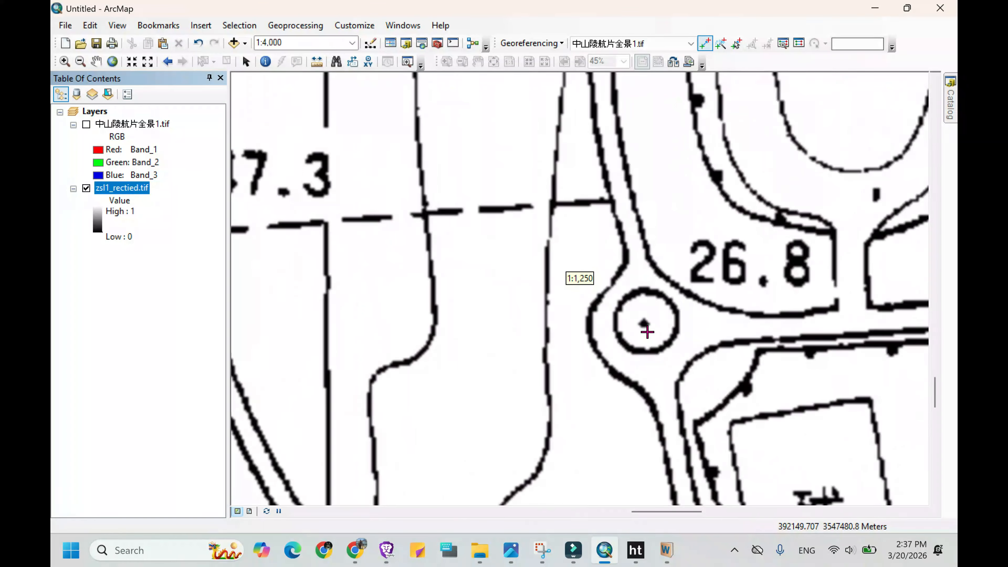
pyautogui.click(647, 325)
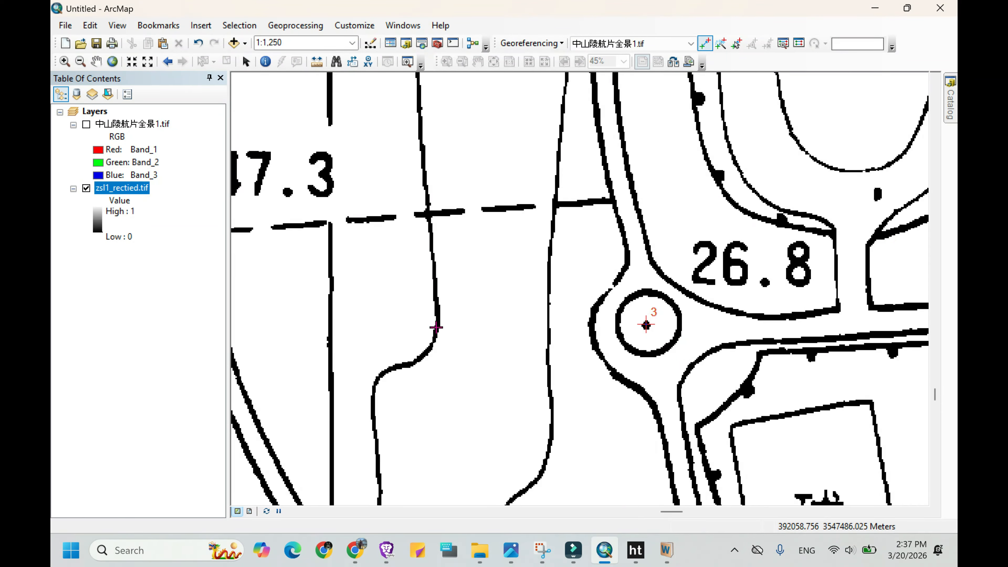
# - Redisplay the aerial photo and place the fourth control point at the northeastern tip of the lake in the southwest
pyautogui.click(87, 127)
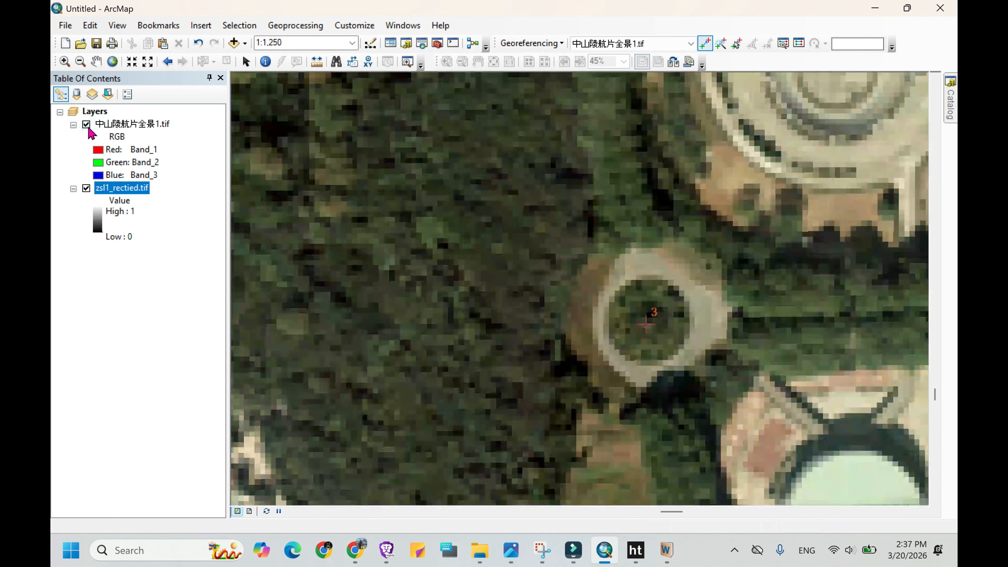
pyautogui.rightClick(129, 124)
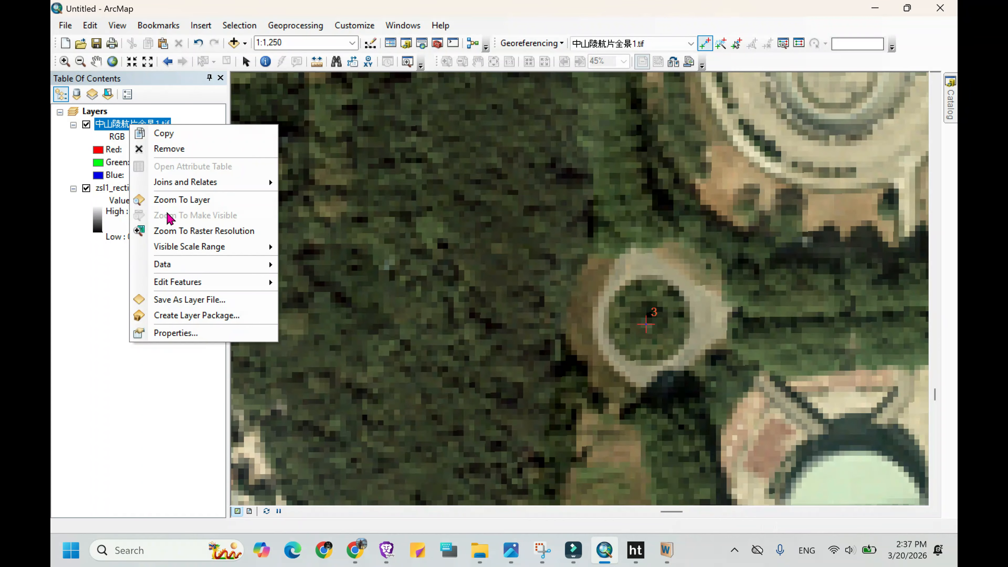
pyautogui.click(172, 200)
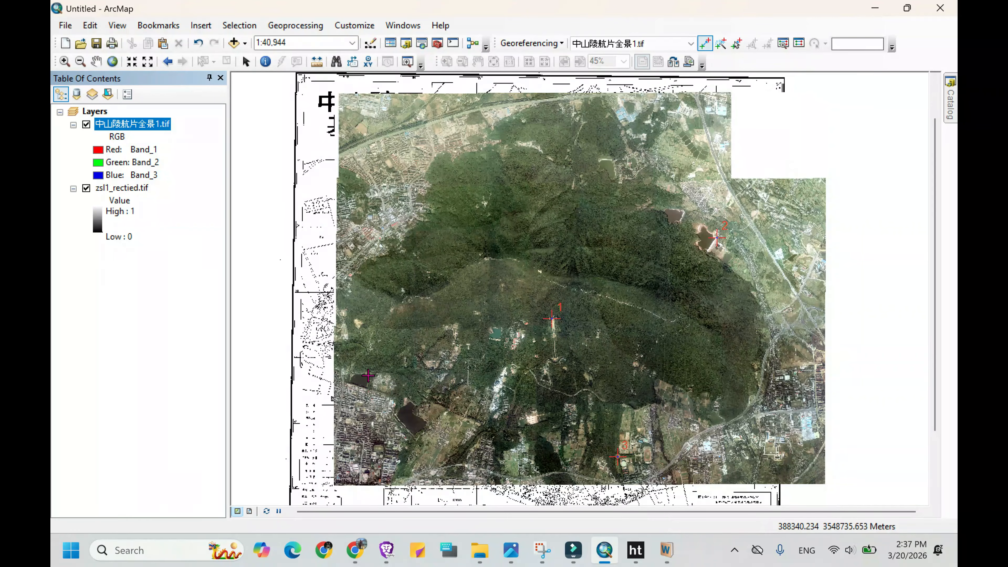
pyautogui.scroll(-8, 357, 379)
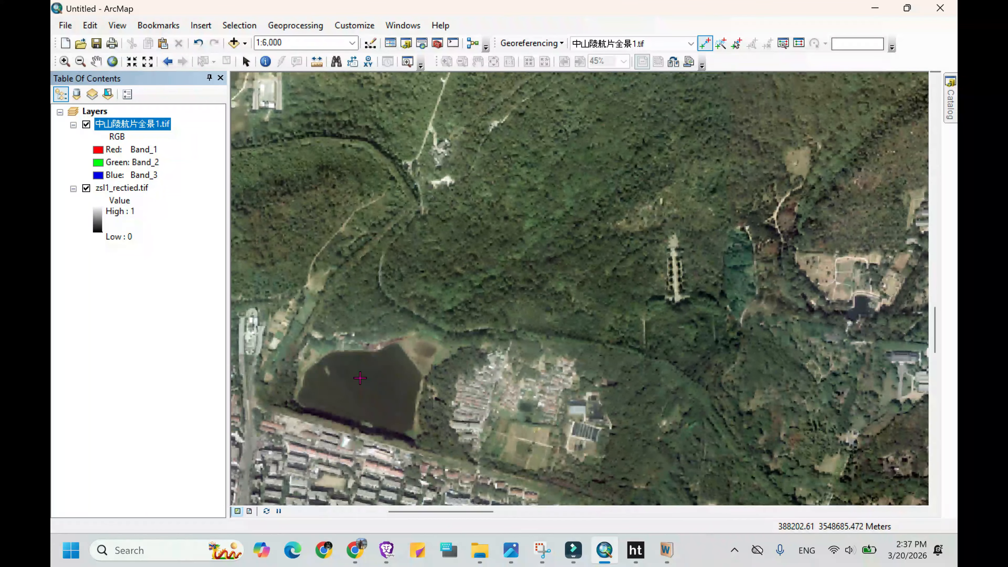
pyautogui.scroll(-4, 360, 378)
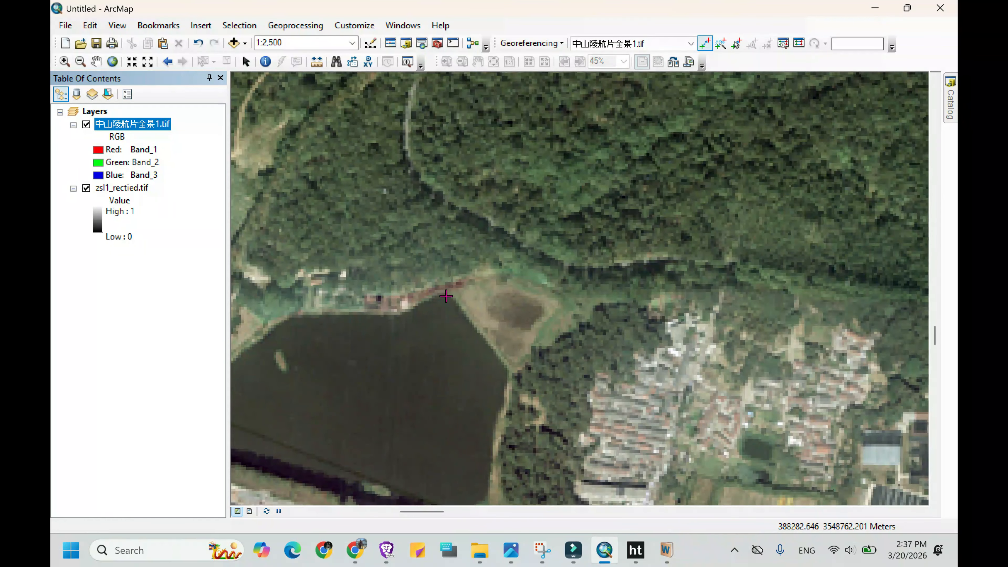
pyautogui.click(446, 296)
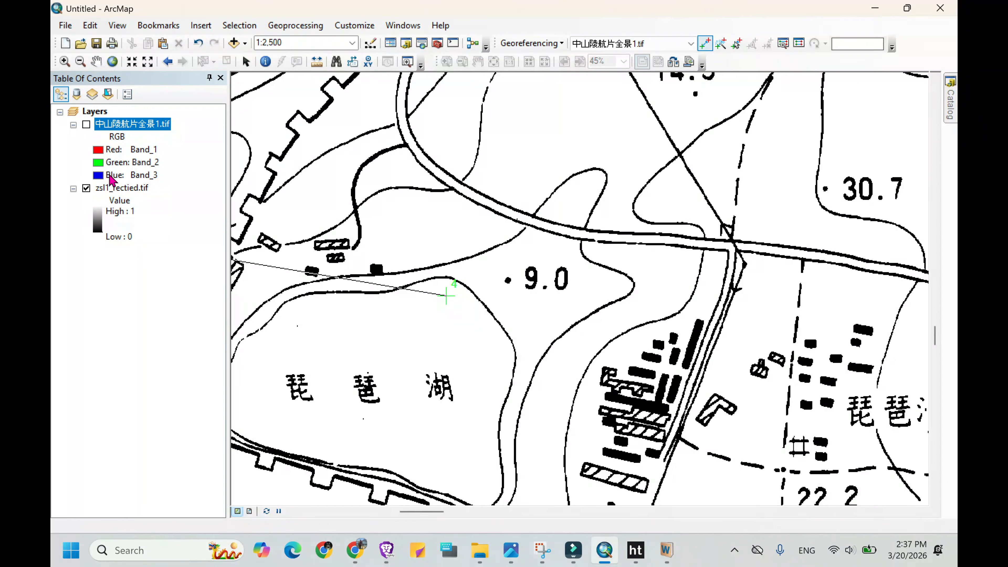
# - Link the fourth control point to the matching northern shore tip of 琵琶湖 on zsl1_rectied.tif, then show the aerial photo again
pyautogui.click(85, 127)
pyautogui.click(85, 126)
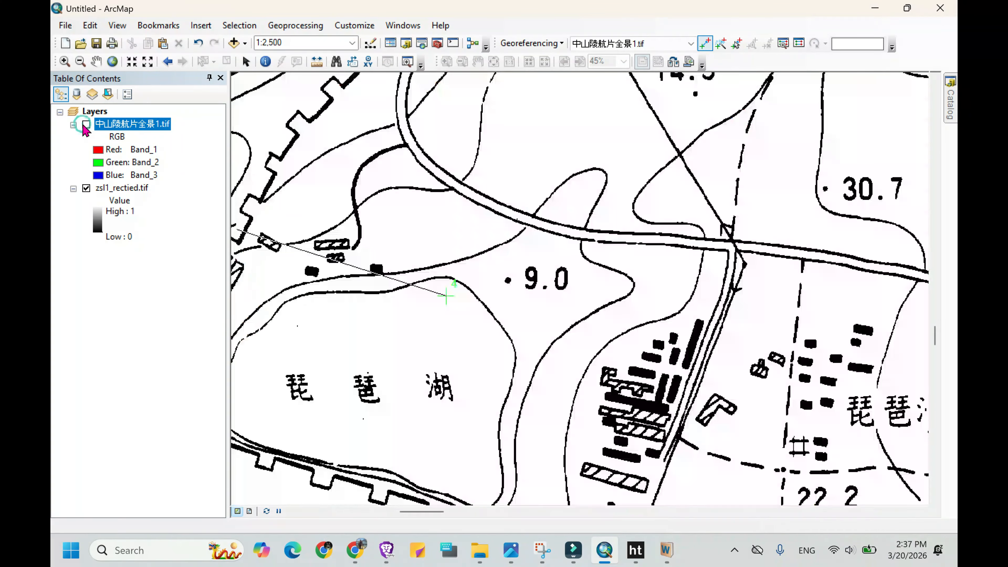
pyautogui.click(447, 279)
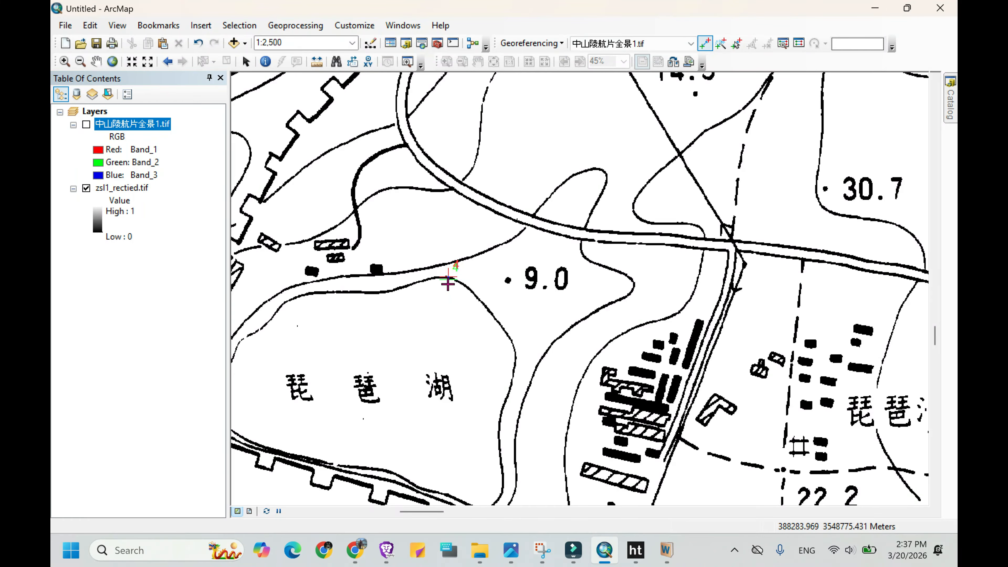
pyautogui.click(86, 124)
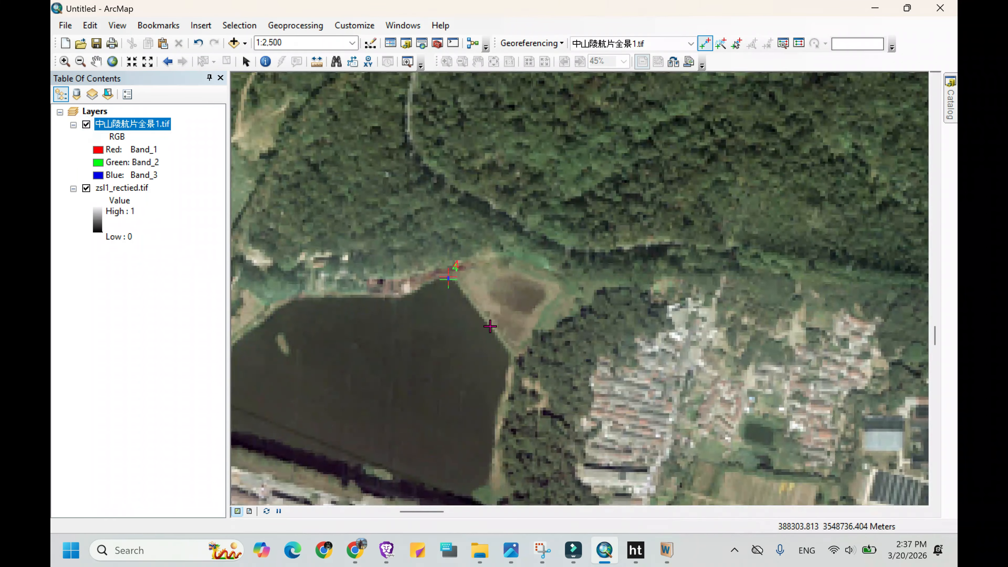
# - Place the fifth control point on the aerial photo at the road junction just northwest of the small oval track in the northwestern built-up area
pyautogui.scroll(-5, 530, 323)
pyautogui.scroll(5, 531, 325)
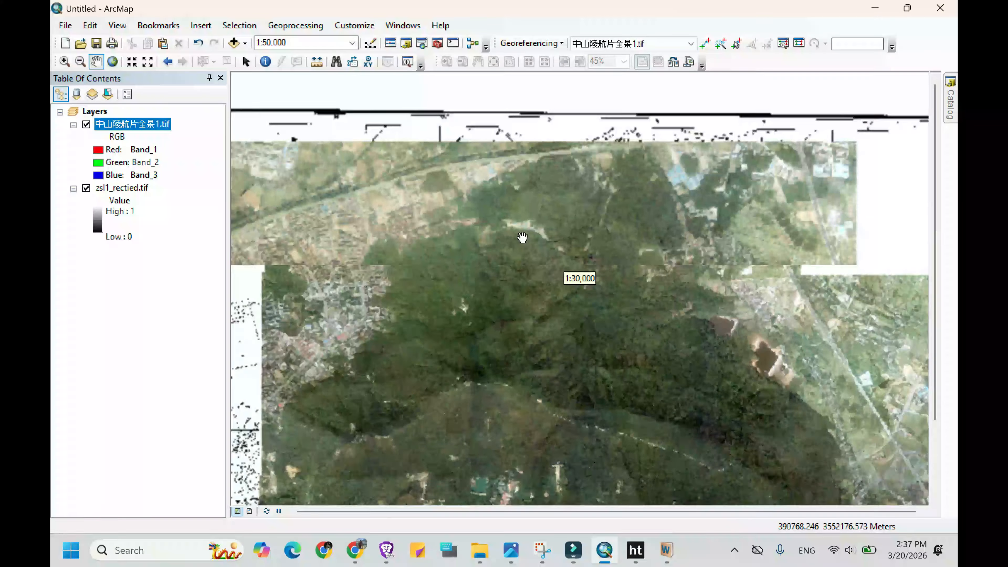
pyautogui.scroll(2, 522, 237)
pyautogui.scroll(2, 523, 238)
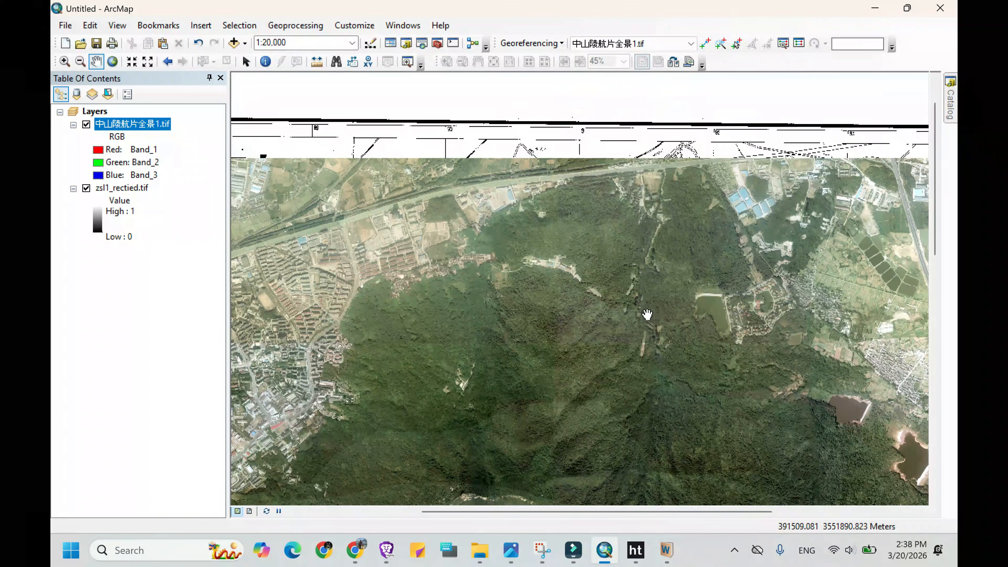
pyautogui.moveTo(658, 344); pyautogui.dragTo(804, 266)
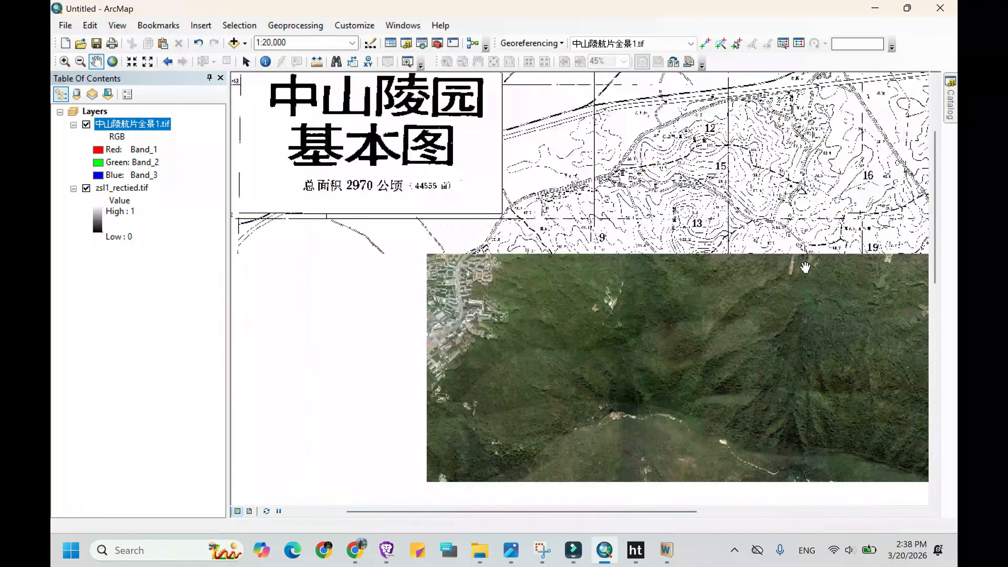
pyautogui.moveTo(536, 285); pyautogui.dragTo(588, 253)
pyautogui.moveTo(538, 230); pyautogui.dragTo(502, 267)
pyautogui.scroll(3, 502, 268)
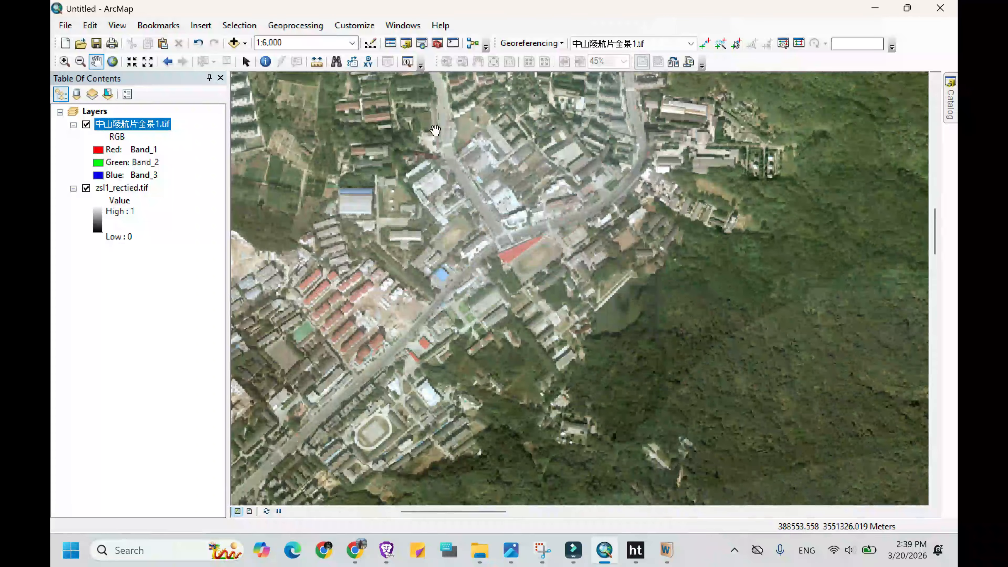
pyautogui.click(705, 43)
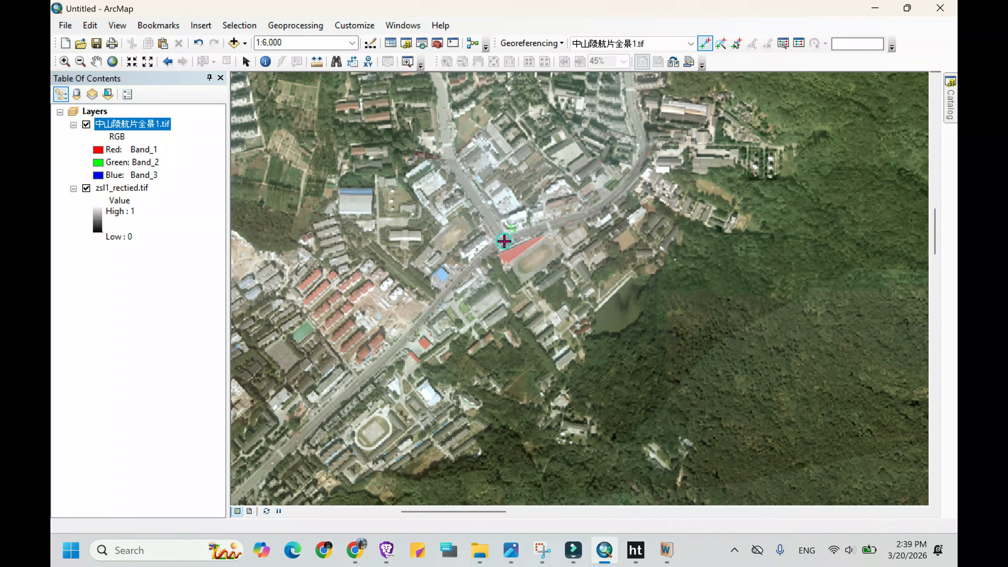
# - Hide the aerial photo, link the fifth control point to the matching road junction on zsl1_rectied.tif, and show the photo again
pyautogui.click(86, 124)
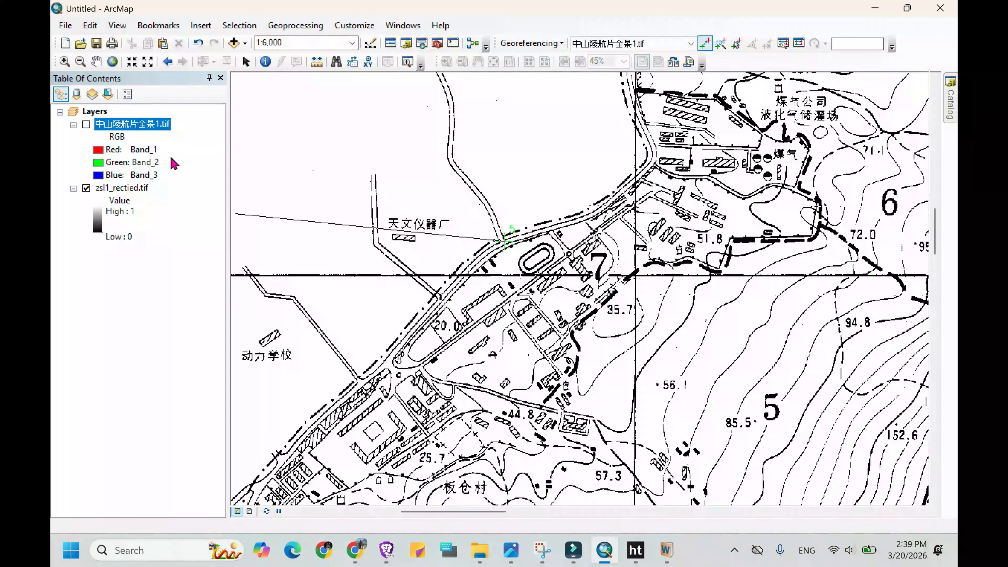
pyautogui.scroll(5, 503, 240)
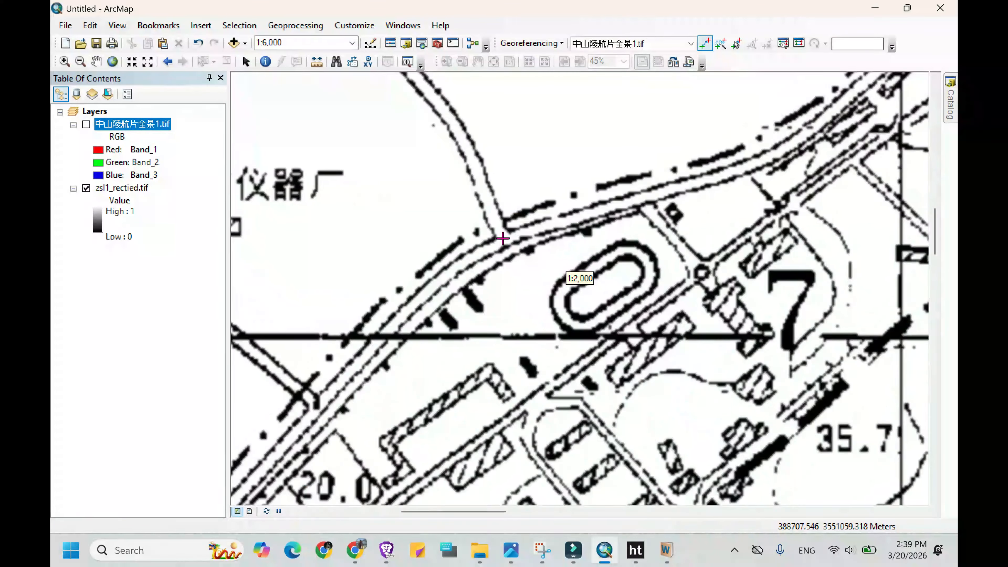
pyautogui.click(503, 241)
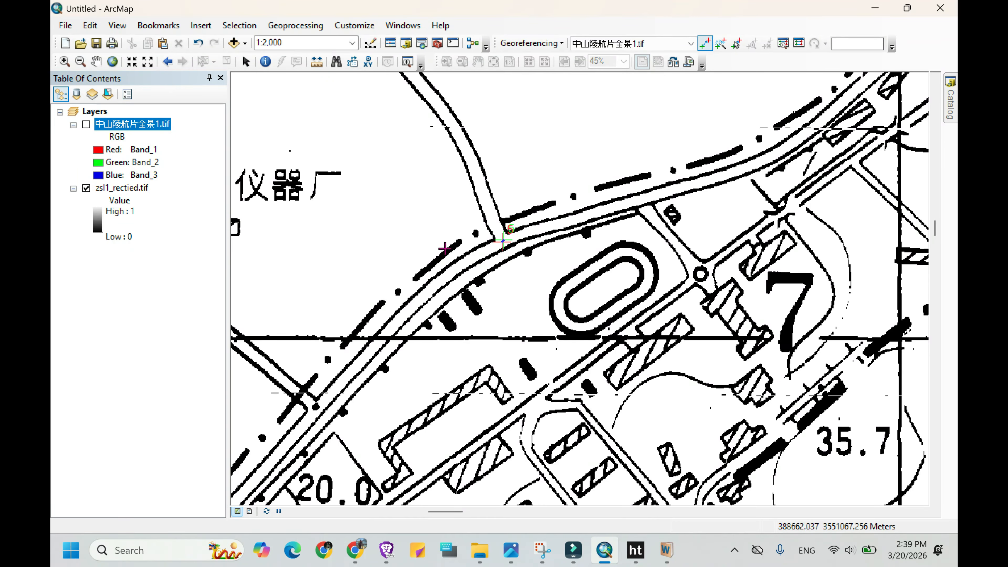
pyautogui.click(88, 125)
# - Show the aerial photo's full extent and check the residuals and total RMS error of the five links in the link table
pyautogui.rightClick(104, 123)
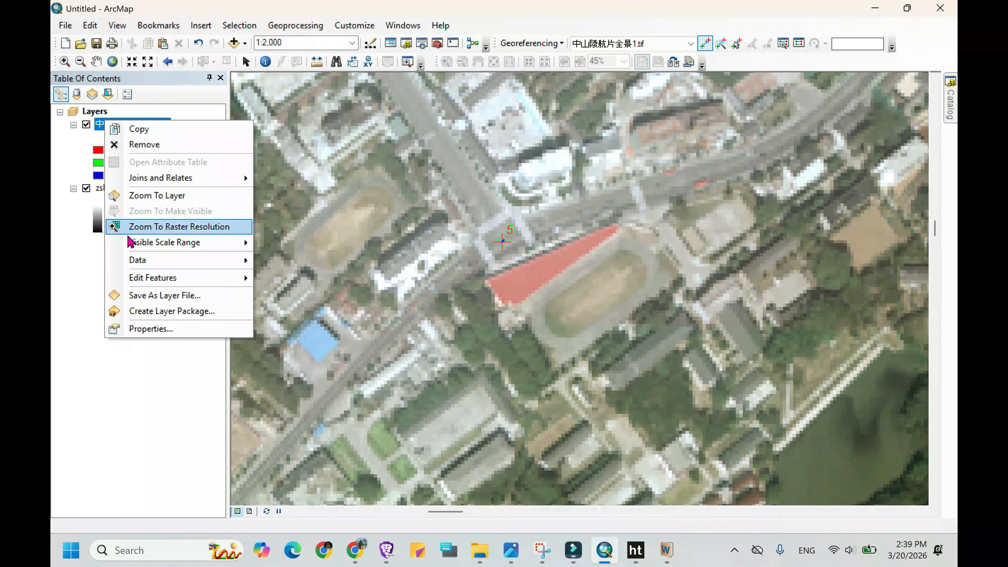
pyautogui.click(171, 198)
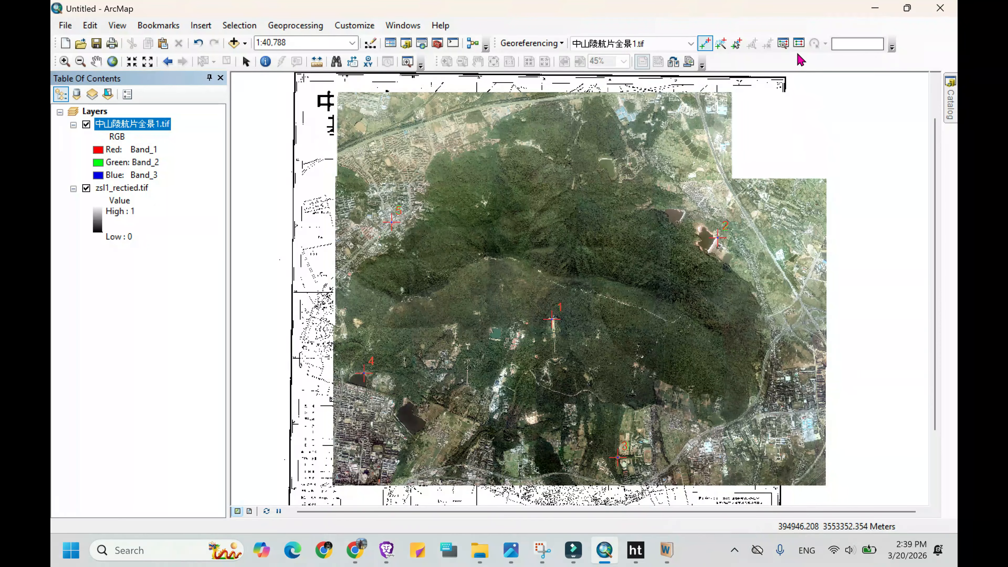
pyautogui.click(799, 43)
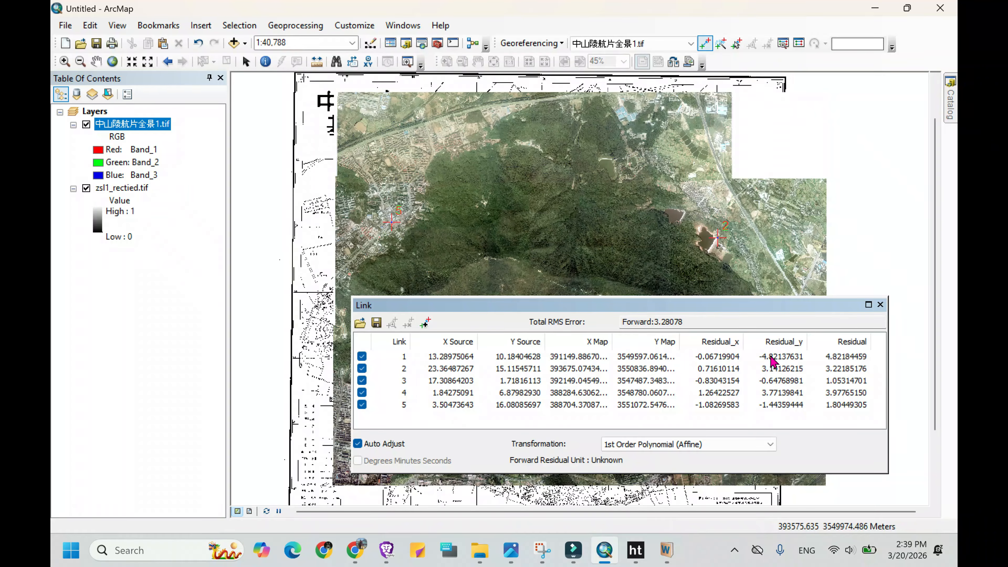
pyautogui.click(880, 305)
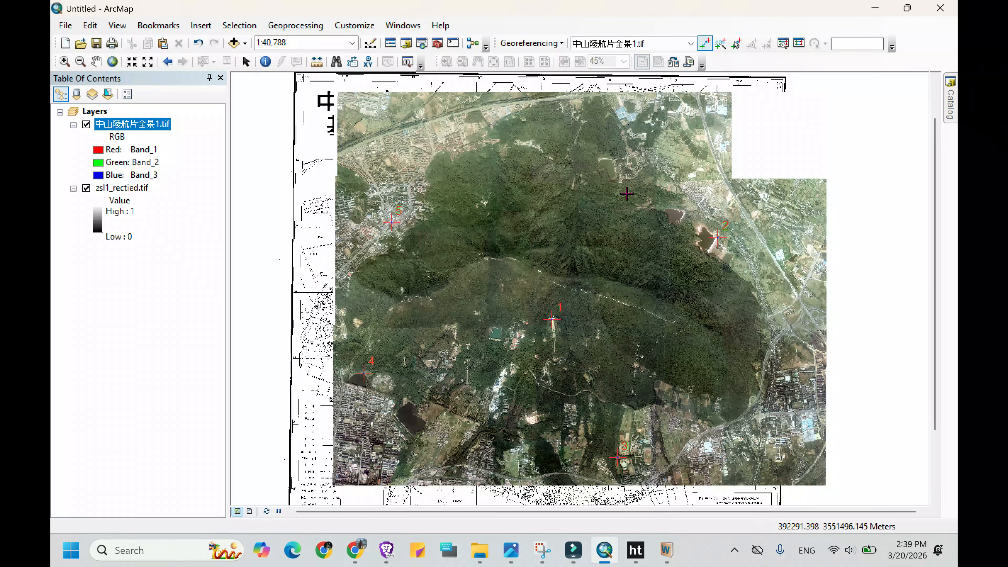
# - Update the georeferenced display and rectify the aerial photo to the TIFF 中山陵航片全景_rectifed.tif in D:\实验一数据\output
pyautogui.click(561, 43)
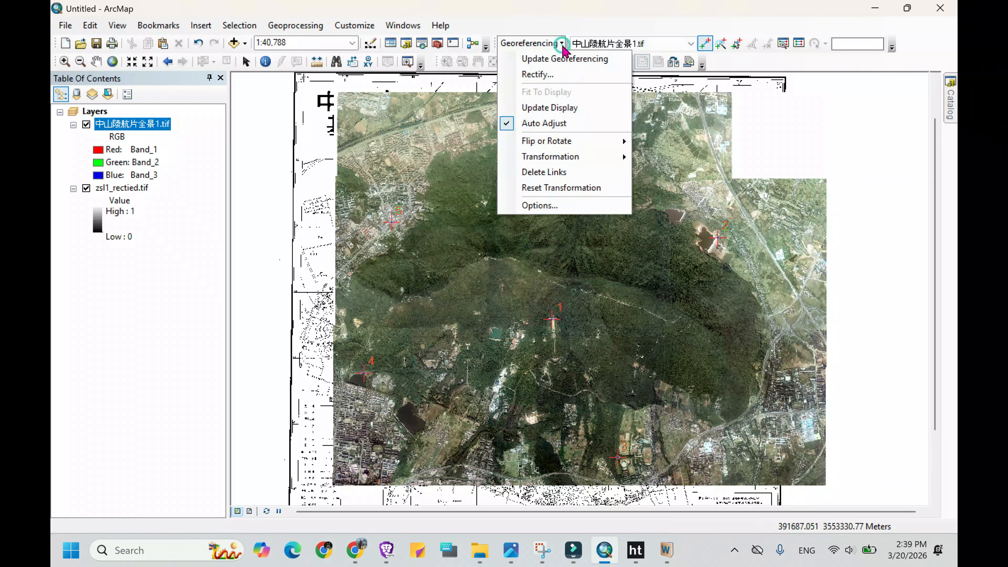
pyautogui.click(563, 112)
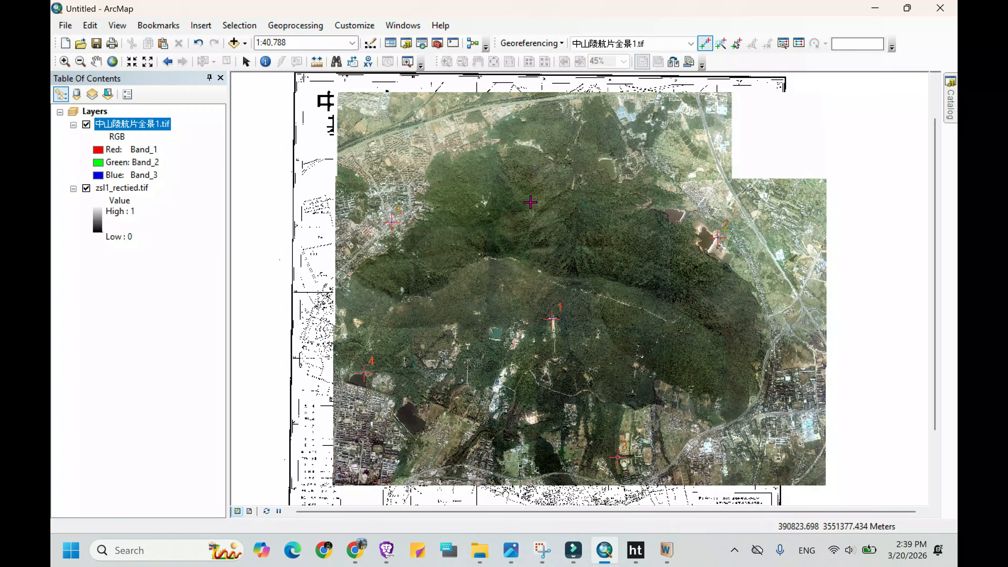
pyautogui.click(561, 44)
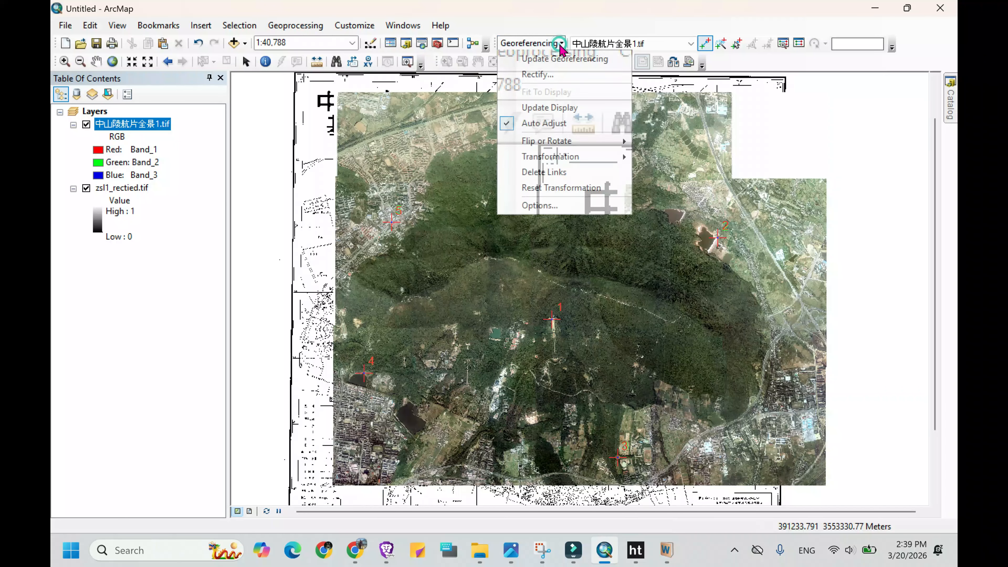
pyautogui.click(547, 81)
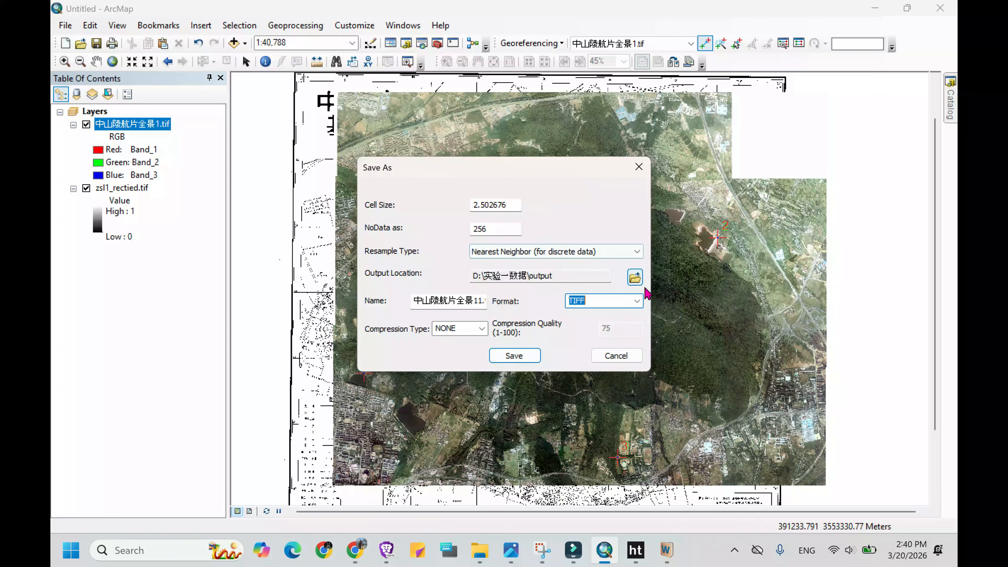
pyautogui.click(479, 300)
pyautogui.press('Right')
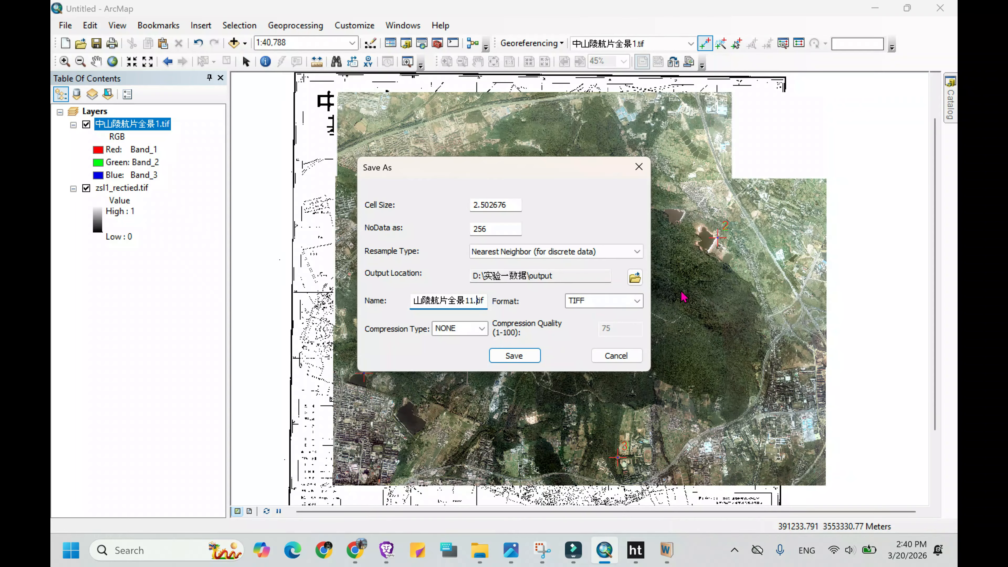
pyautogui.press('BackSpace')
pyautogui.press('BackSpace')
pyautogui.write('_rectifed')
pyautogui.click(529, 358)
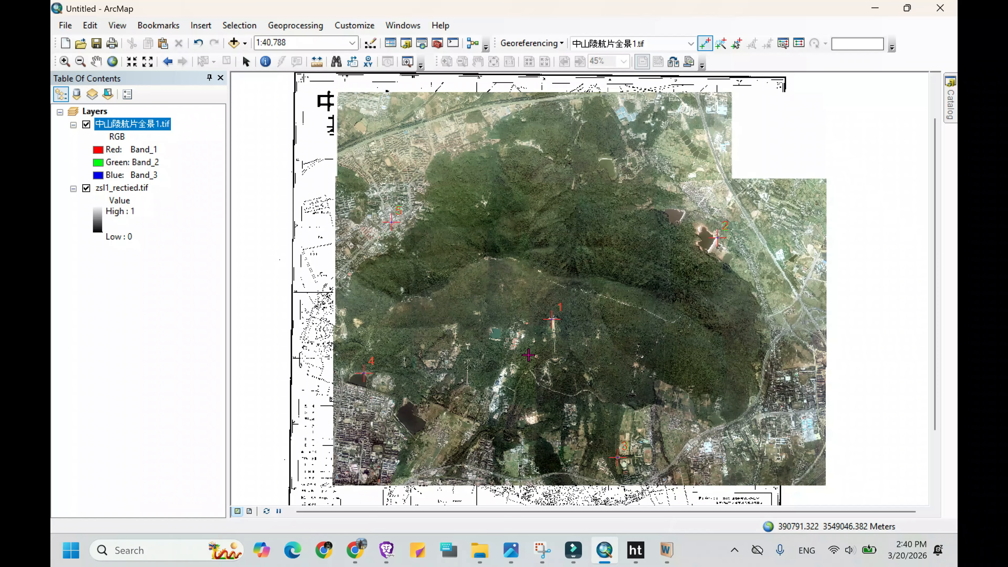
# - Refresh the output folder and add 中山陵航片全景_rectifed.tif to the map
pyautogui.click(952, 113)
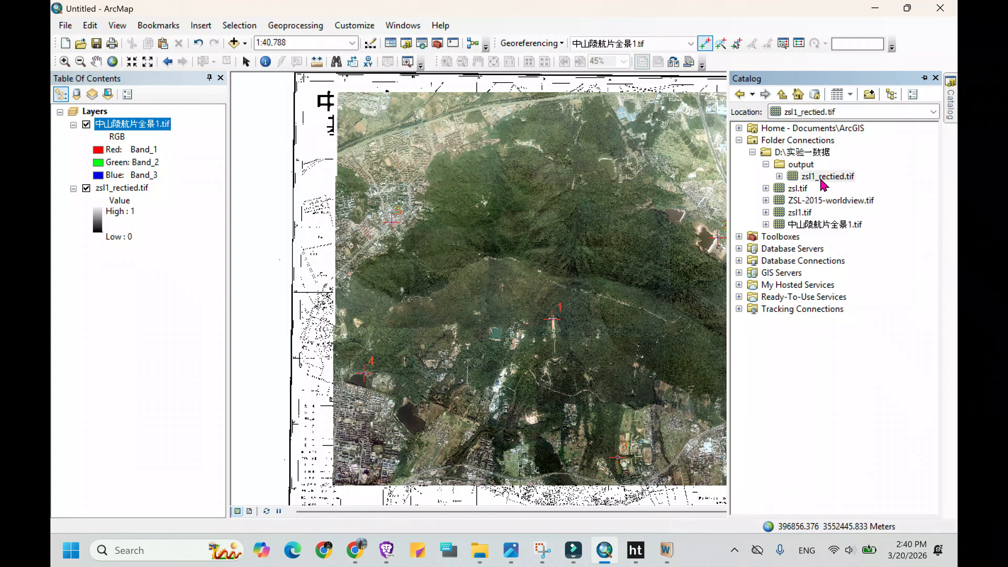
pyautogui.rightClick(798, 169)
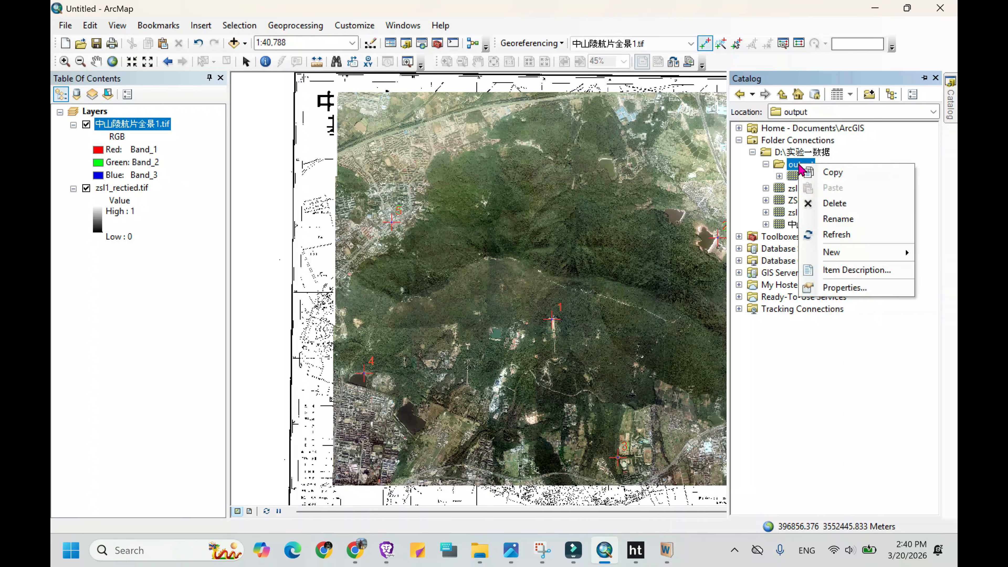
pyautogui.click(835, 234)
pyautogui.click(835, 190)
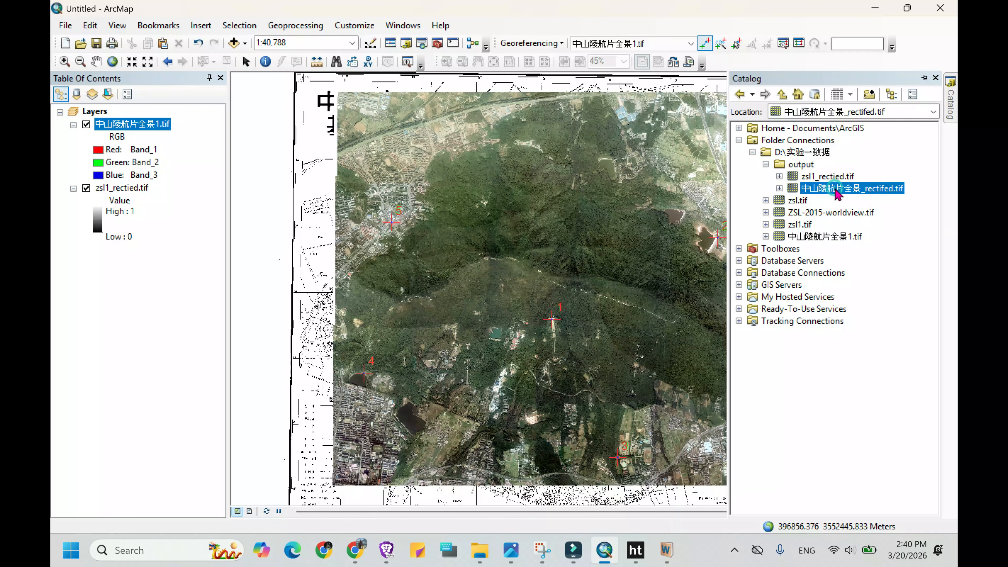
pyautogui.moveTo(836, 195); pyautogui.dragTo(474, 243)
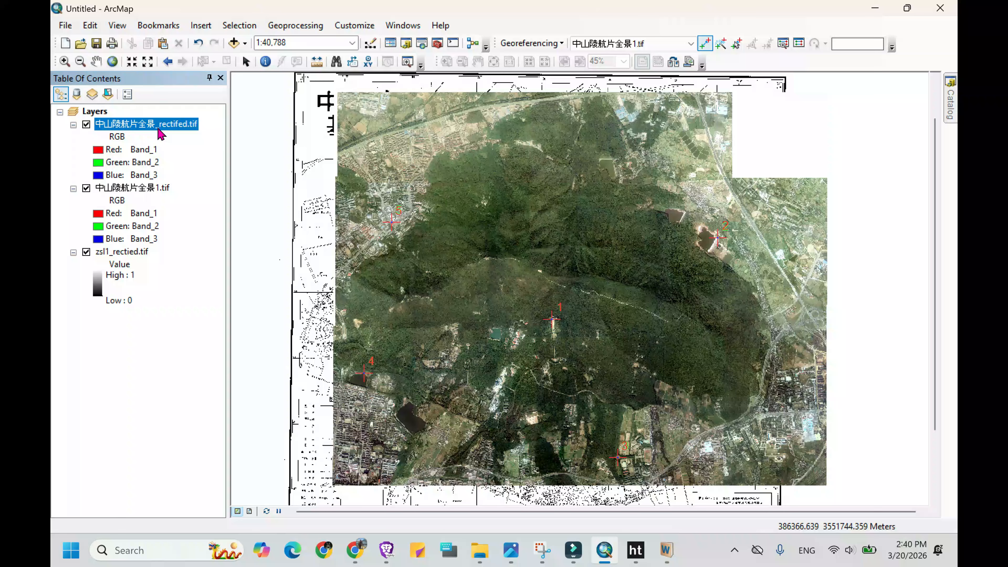
# - Remove the layers 中山陵航片全景1.tif and zsl1_rectied.tif from the map, keeping only the rectified photo
pyautogui.rightClick(123, 188)
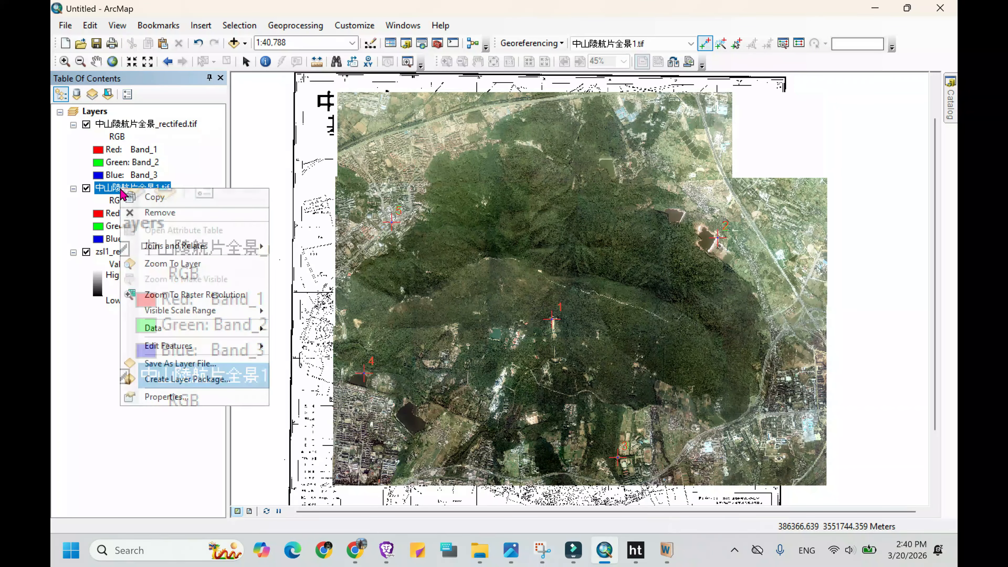
pyautogui.click(149, 212)
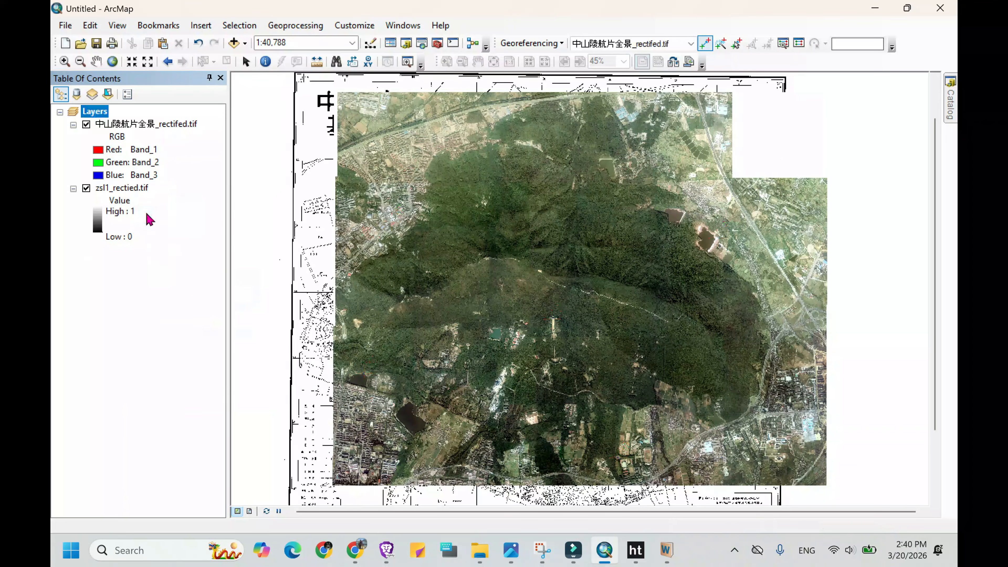
pyautogui.click(127, 190)
pyautogui.rightClick(127, 191)
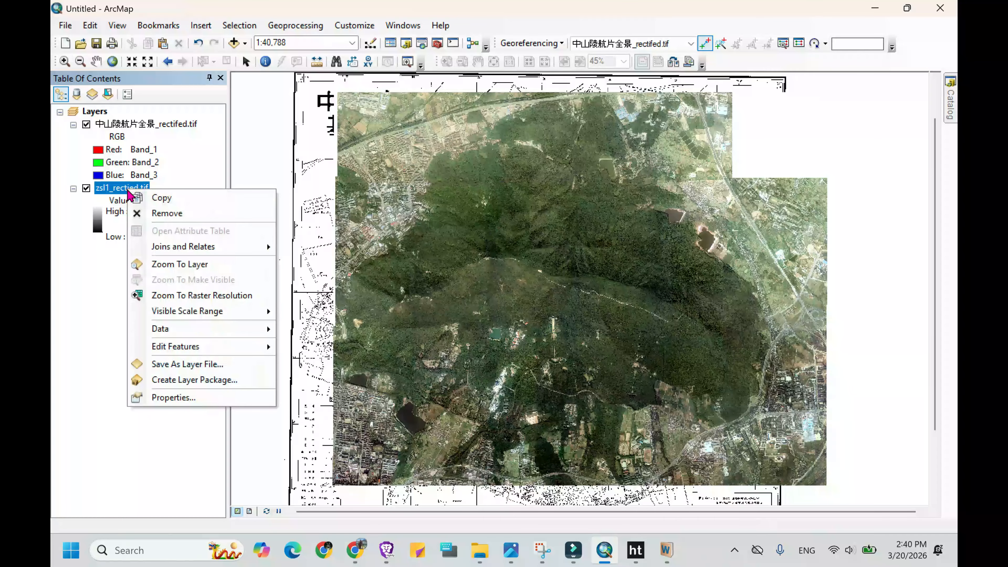
pyautogui.click(151, 215)
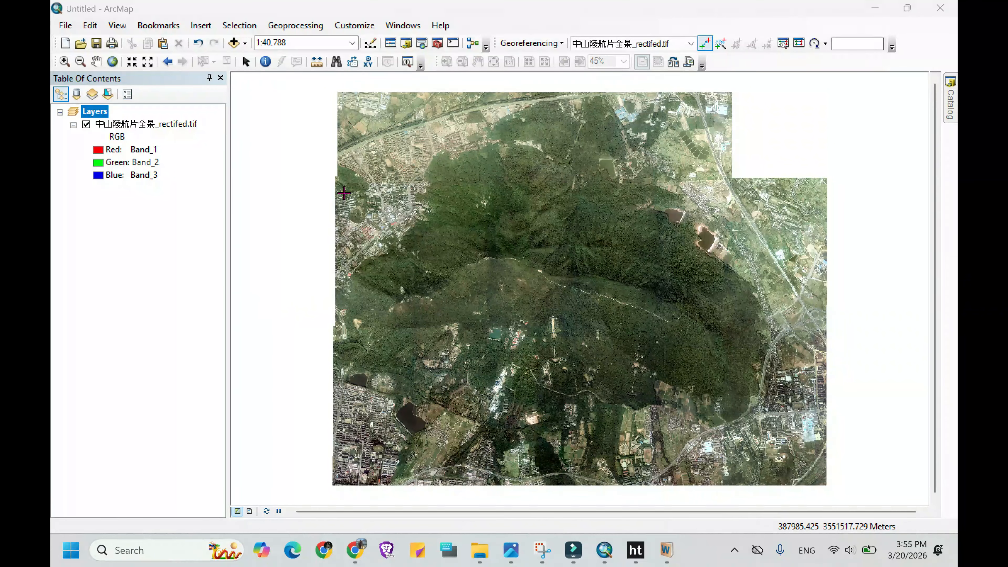
# - Start a new shapefile in the output folder with Polygon as its feature type
pyautogui.click(951, 107)
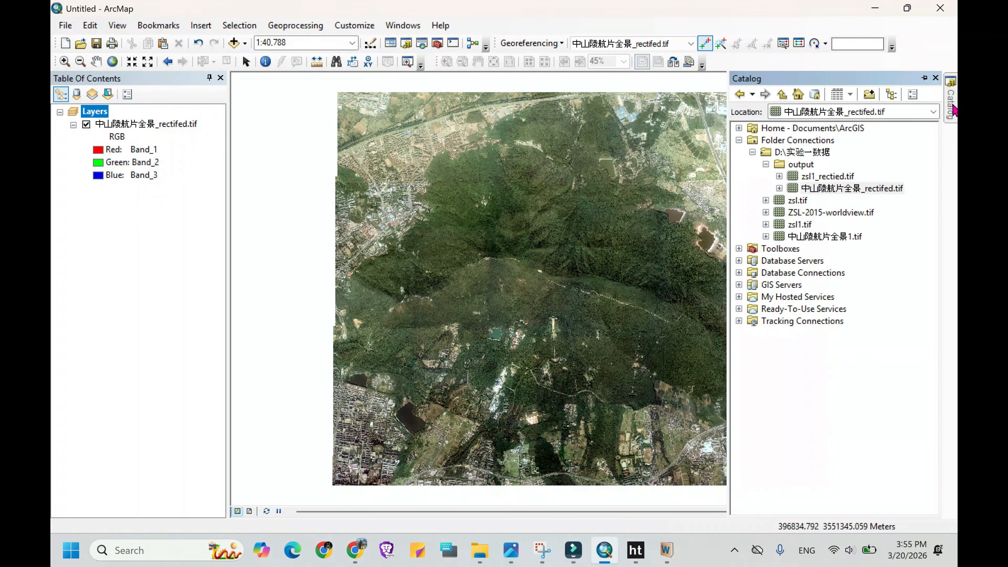
pyautogui.click(802, 164)
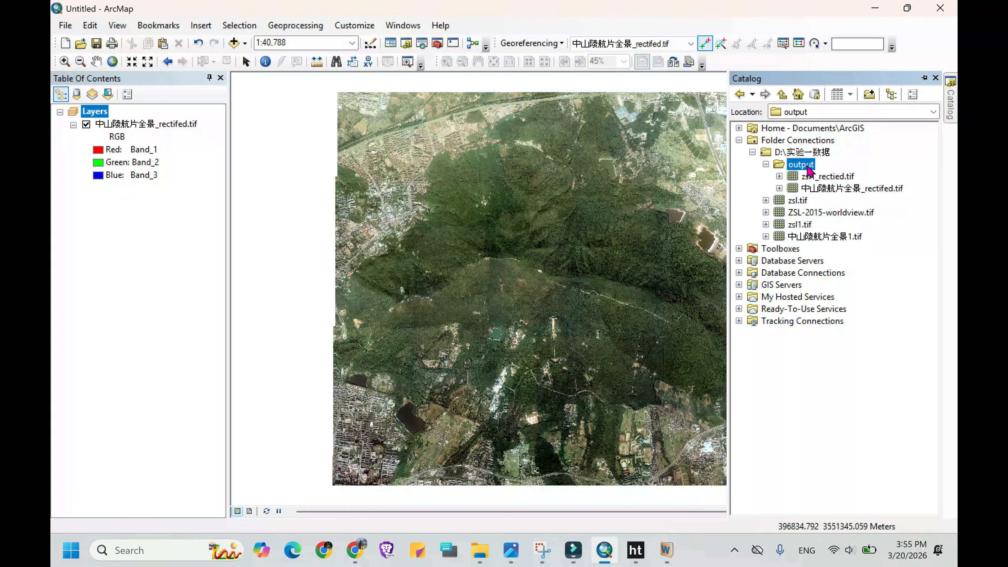
pyautogui.rightClick(808, 169)
pyautogui.moveTo(858, 258)
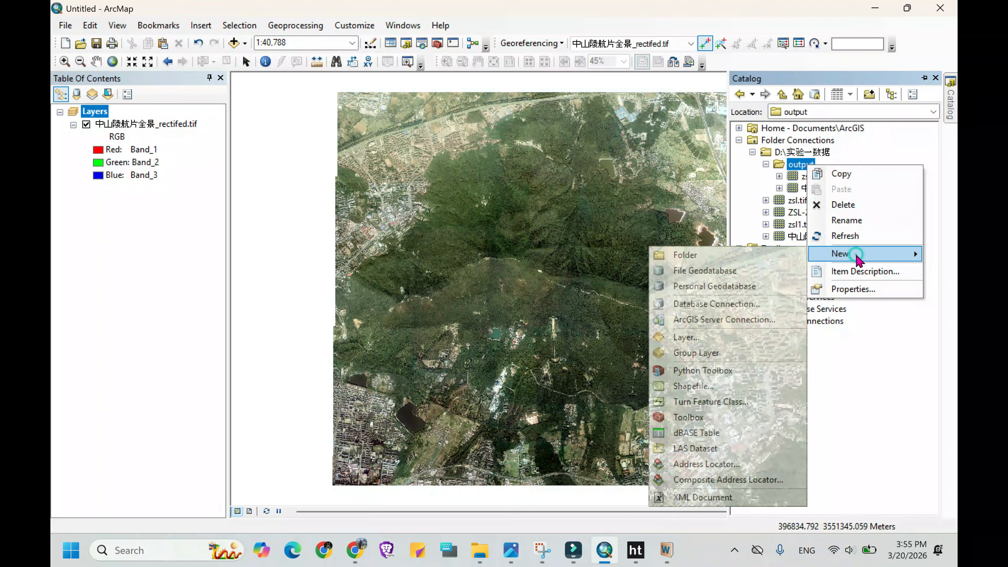
pyautogui.click(703, 386)
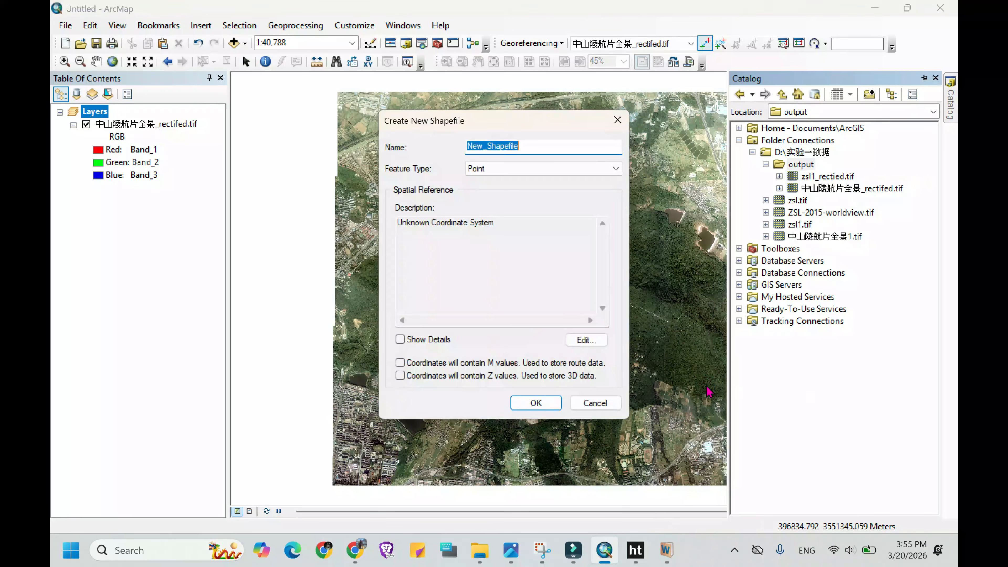
pyautogui.click(551, 178)
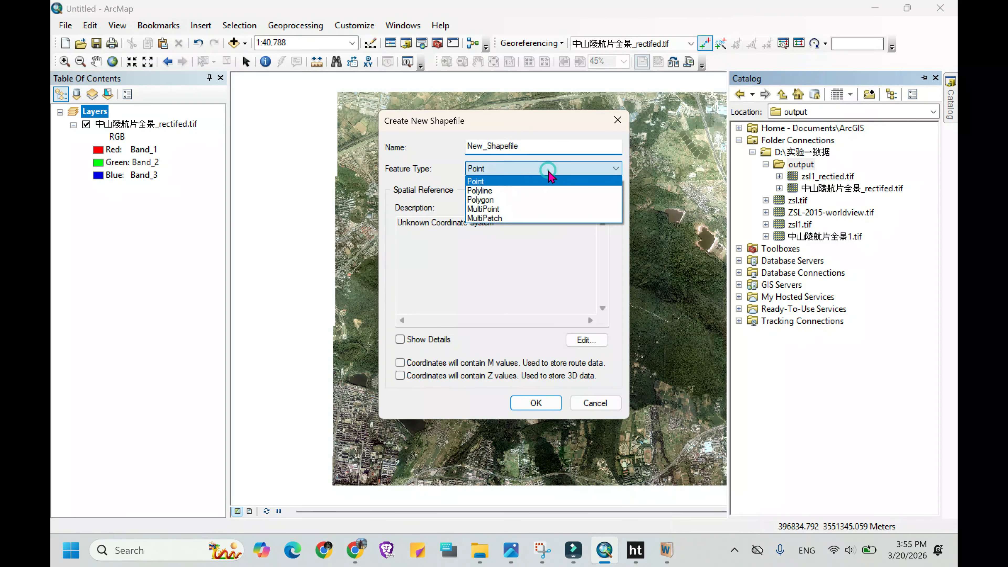
pyautogui.click(510, 201)
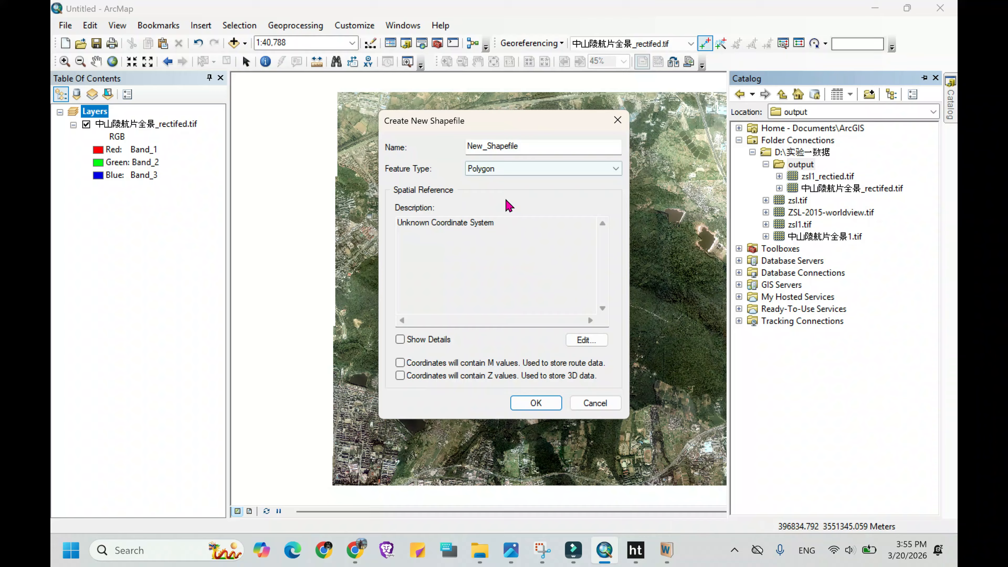
# - Name the new shapefile lake, assign it the Beijing 1954 3 Degree GK CM 120E coordinate system and create it
pyautogui.click(536, 146)
pyautogui.doubleClick(536, 145)
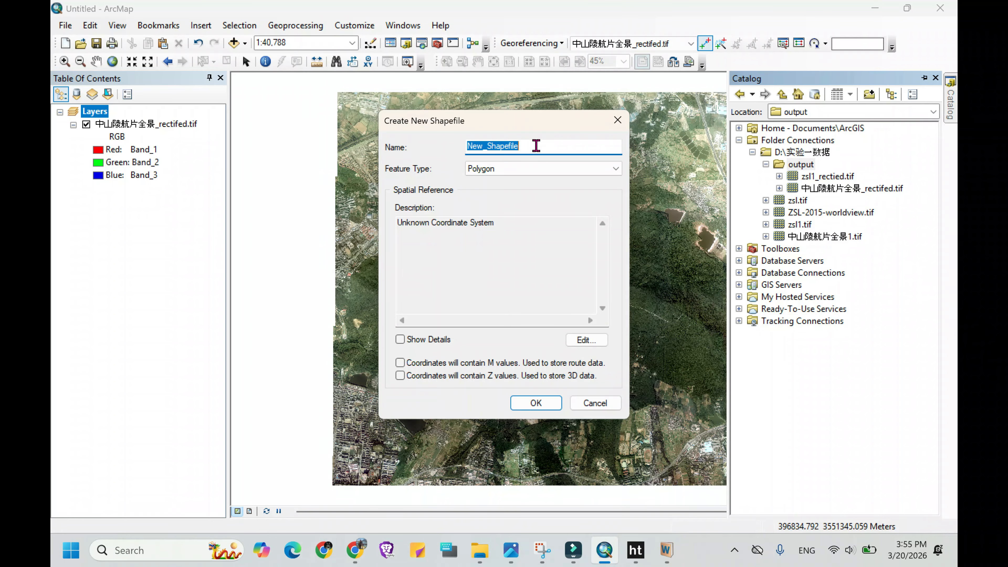
pyautogui.press('BackSpace')
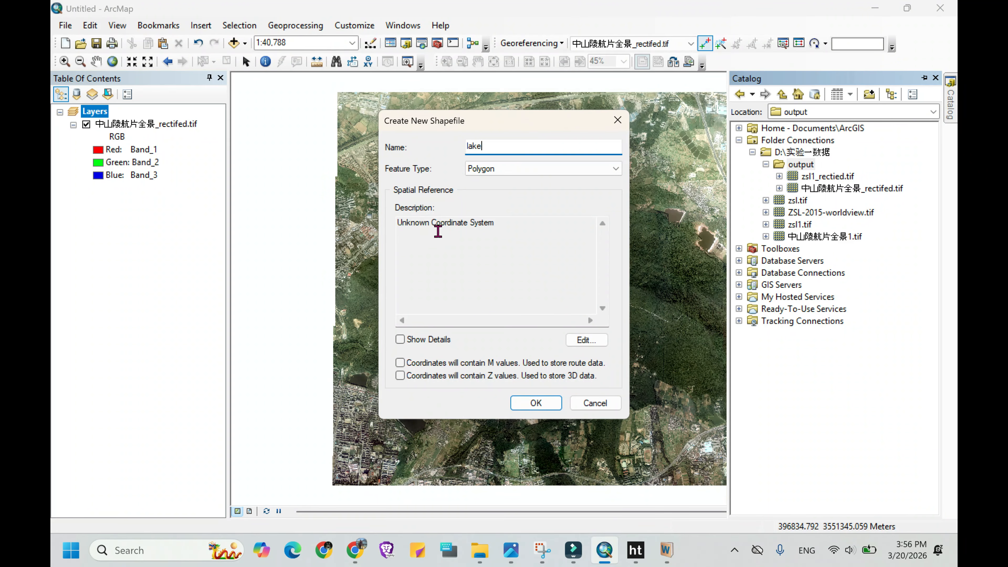
pyautogui.click(598, 341)
pyautogui.click(458, 163)
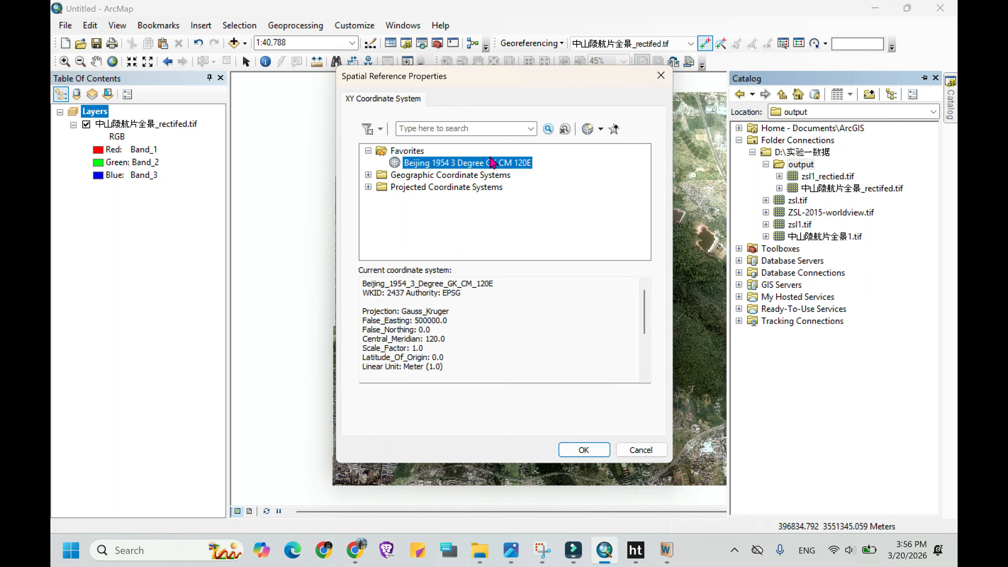
pyautogui.click(584, 449)
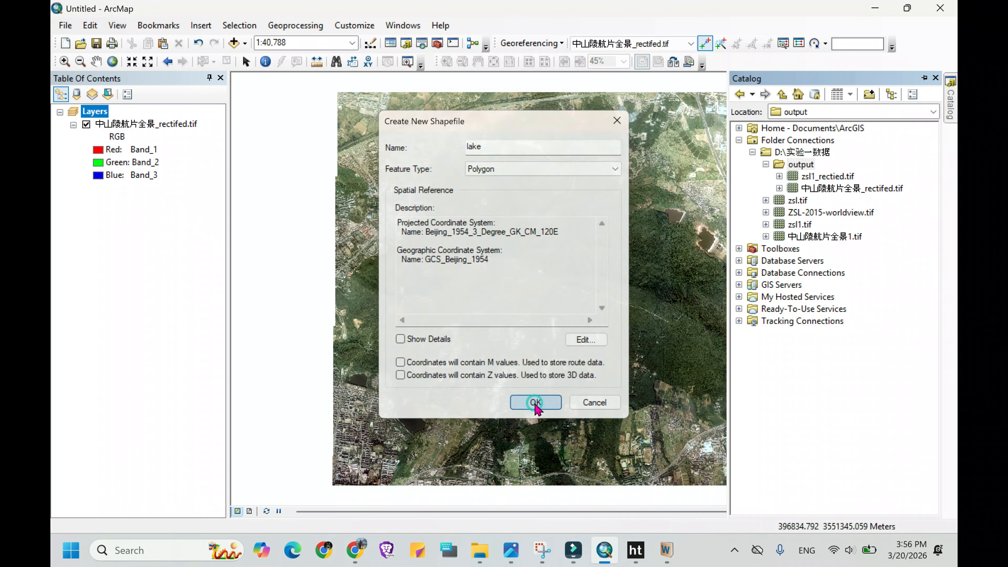
pyautogui.click(536, 405)
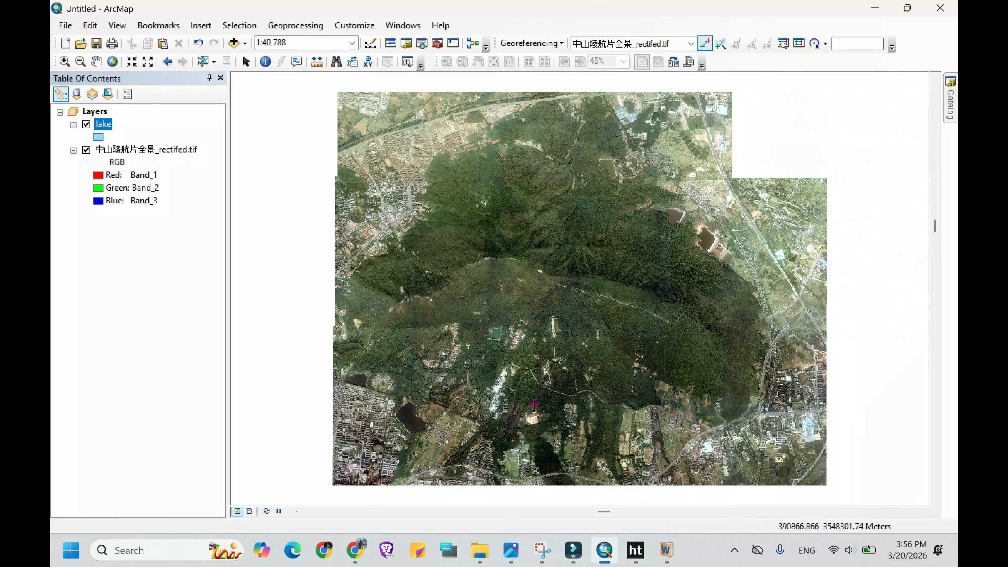
# - Display the Editor toolbar and start an edit session
pyautogui.rightClick(552, 26)
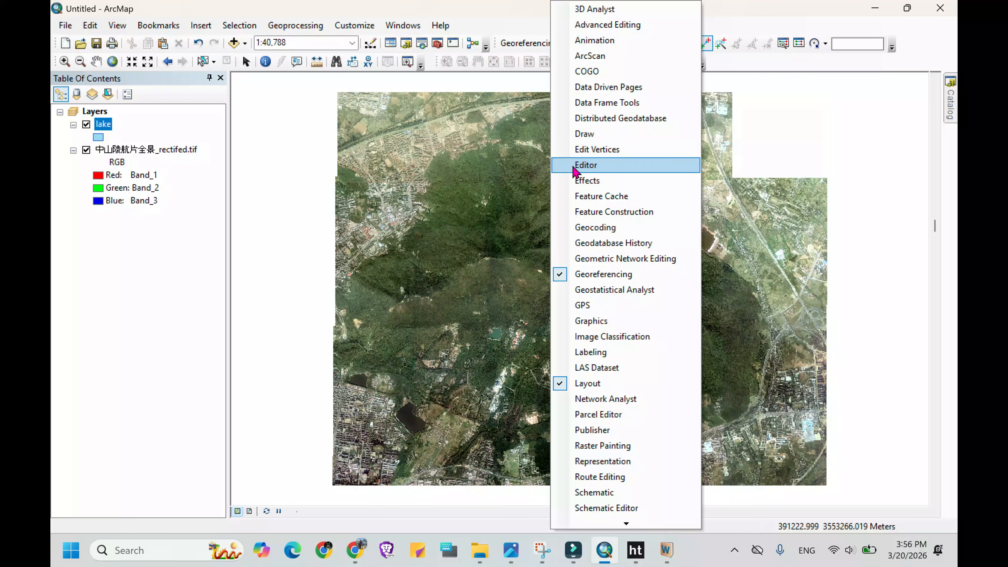
pyautogui.click(585, 165)
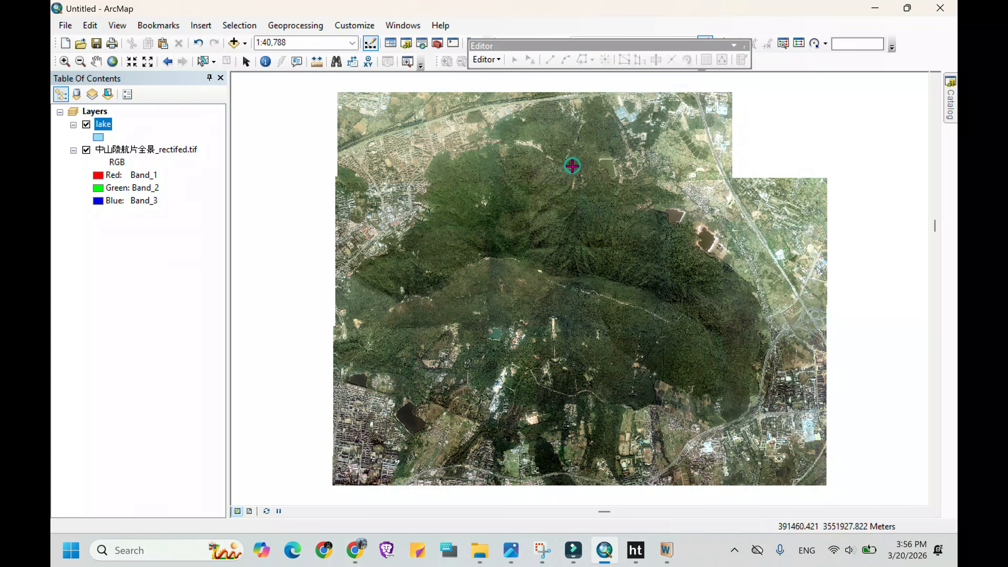
pyautogui.click(486, 60)
pyautogui.click(502, 77)
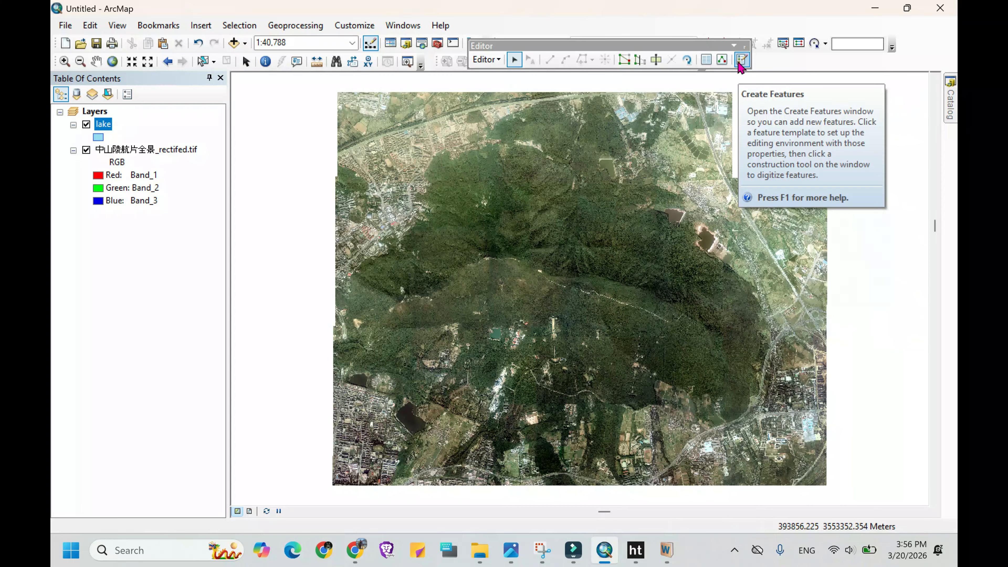
# - Open Create Features and choose the lake template with the Polygon construction tool
pyautogui.click(741, 60)
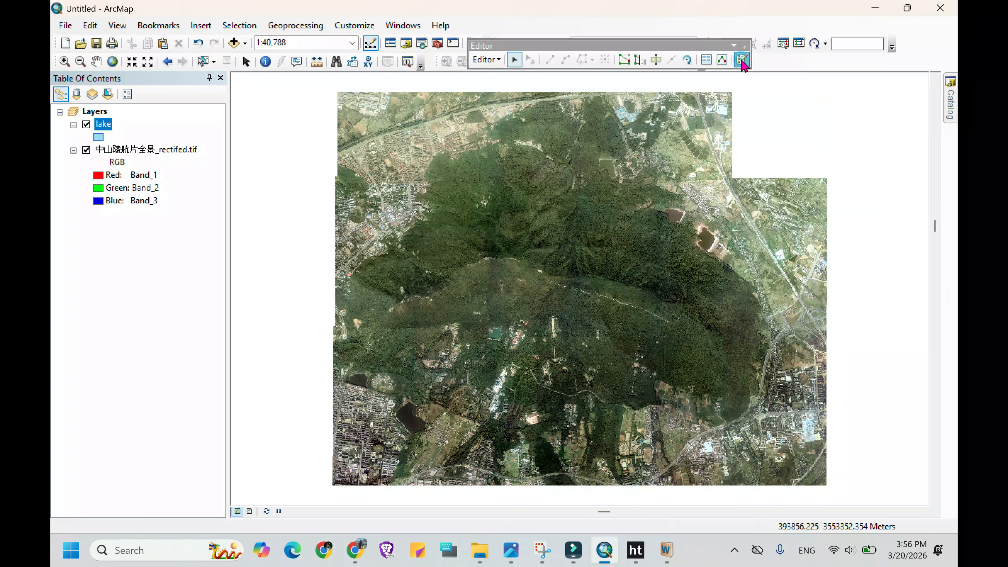
pyautogui.click(767, 97)
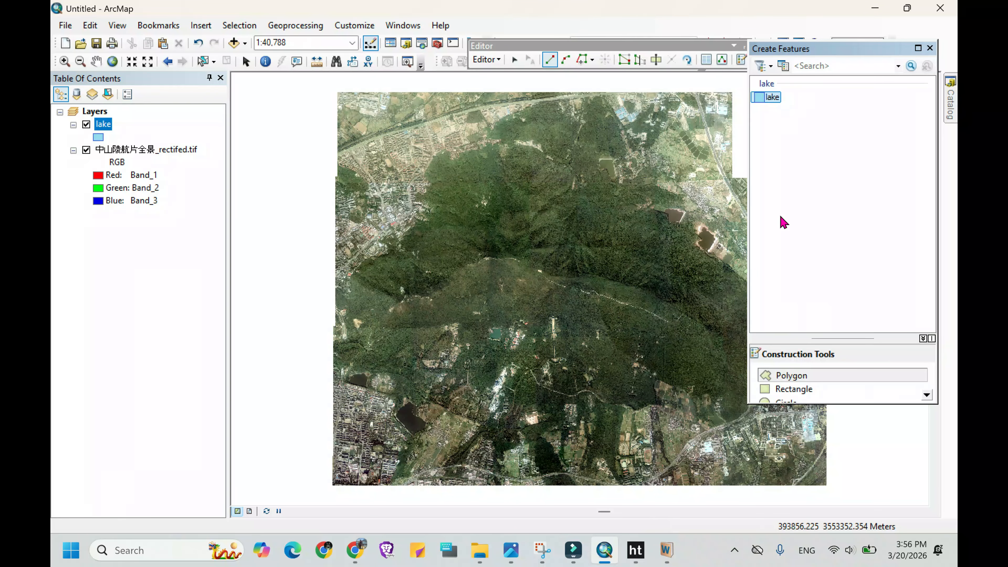
pyautogui.moveTo(842, 338); pyautogui.dragTo(837, 222)
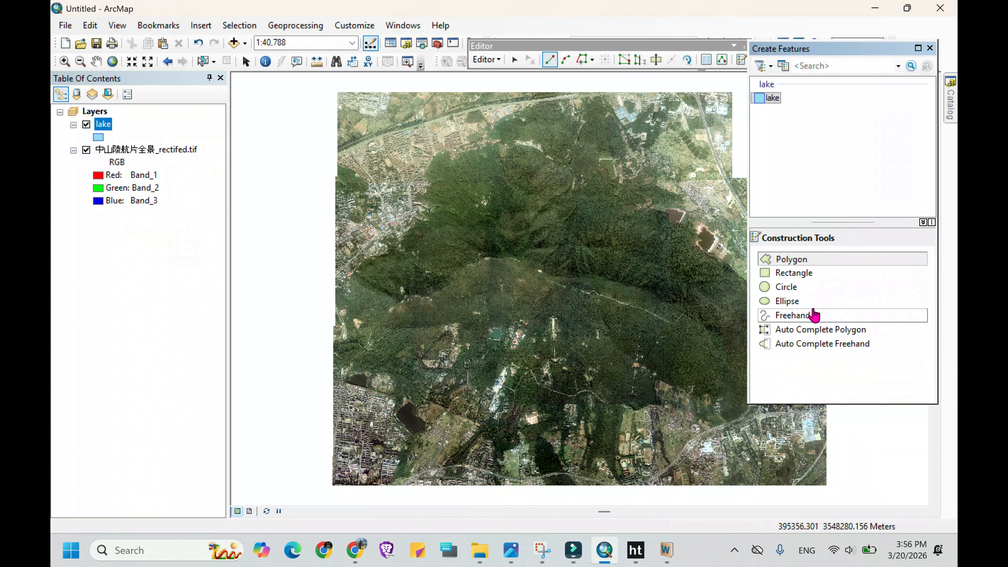
pyautogui.click(808, 263)
# - Digitize the shoreline of the dammed reservoir at the forest's northeastern edge as one closed polygon in the lake layer
pyautogui.scroll(-2, 687, 221)
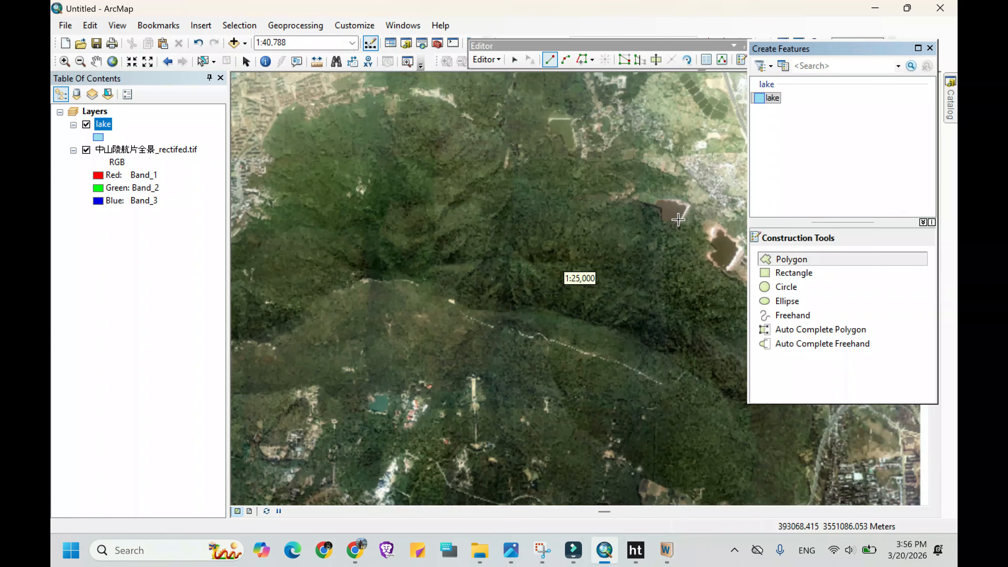
pyautogui.scroll(-6, 721, 244)
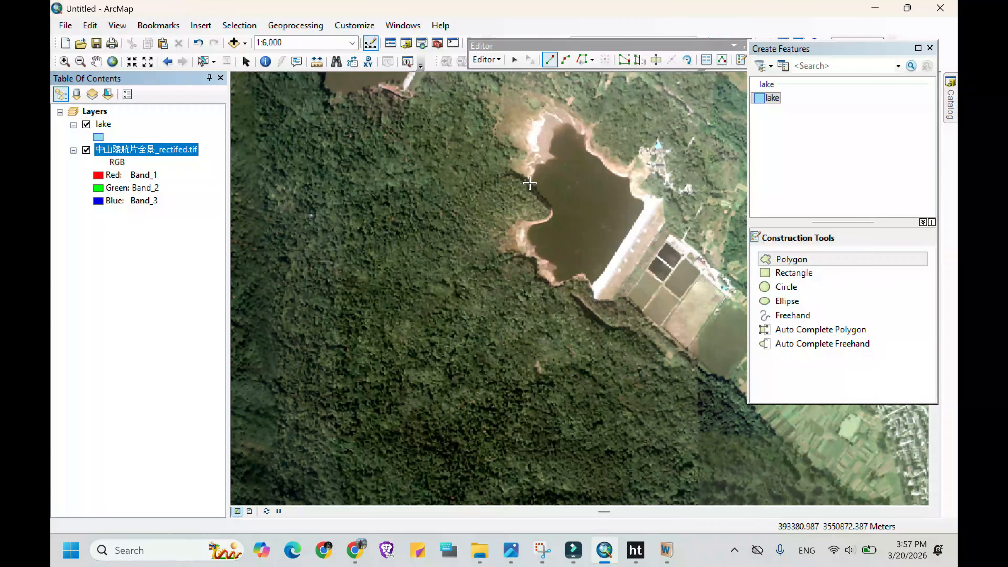
pyautogui.click(529, 183)
pyautogui.click(533, 170)
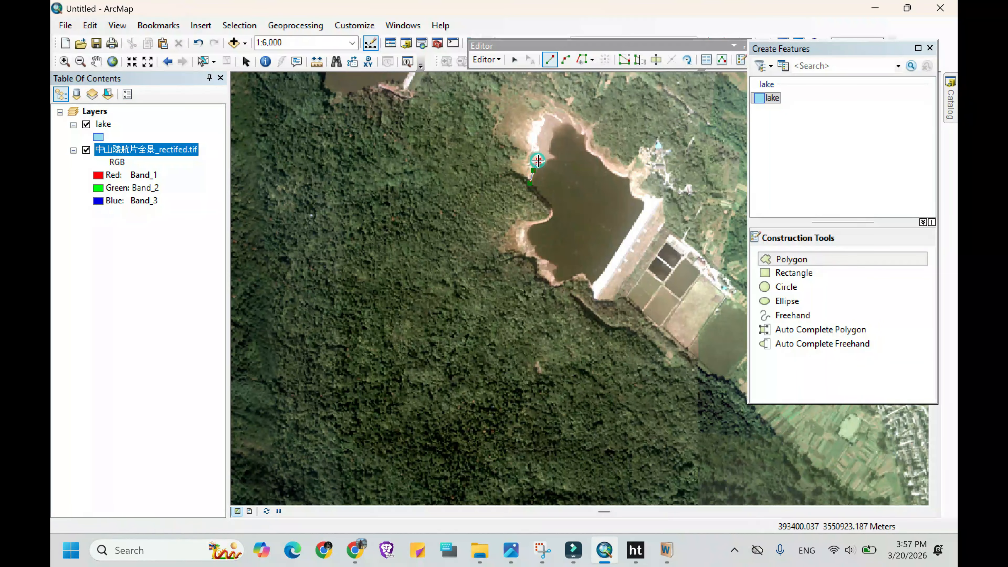
pyautogui.click(538, 160)
pyautogui.click(546, 159)
pyautogui.click(551, 151)
pyautogui.click(555, 155)
pyautogui.click(552, 140)
pyautogui.click(556, 127)
pyautogui.click(566, 123)
pyautogui.click(576, 126)
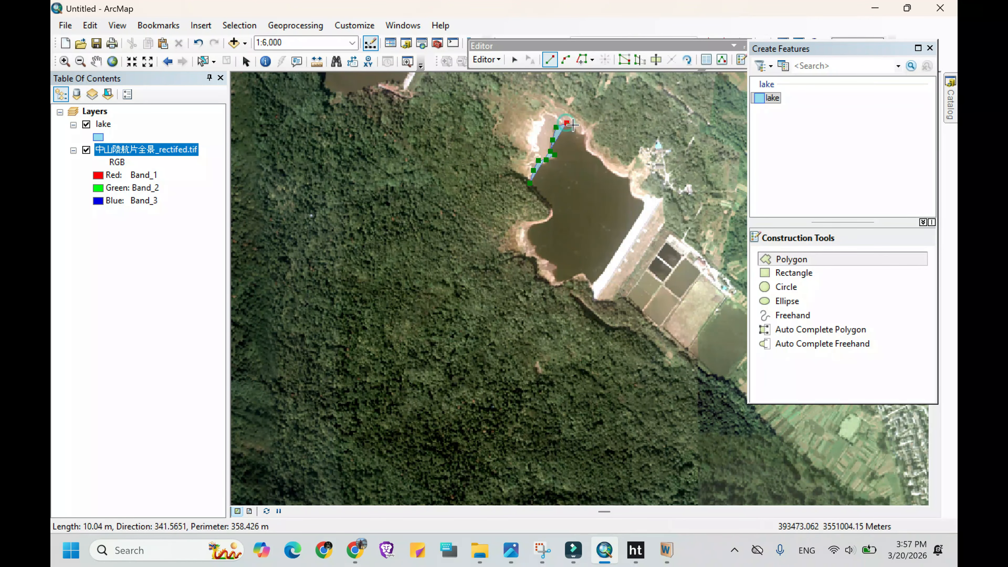
pyautogui.click(587, 130)
pyautogui.click(589, 135)
pyautogui.click(590, 151)
pyautogui.click(598, 160)
pyautogui.click(609, 167)
pyautogui.click(615, 175)
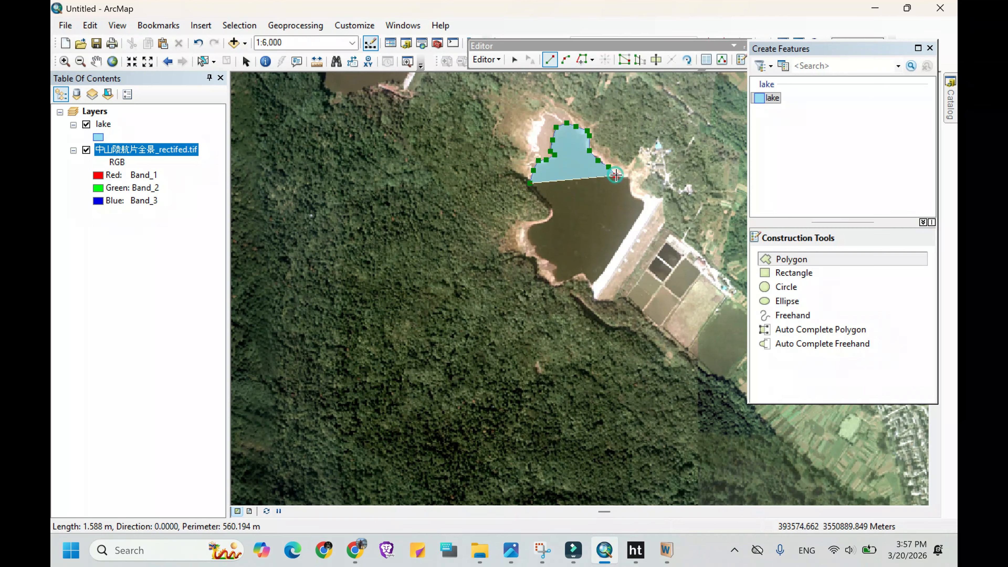
pyautogui.click(627, 177)
pyautogui.click(629, 178)
pyautogui.click(632, 188)
pyautogui.click(636, 197)
pyautogui.click(643, 204)
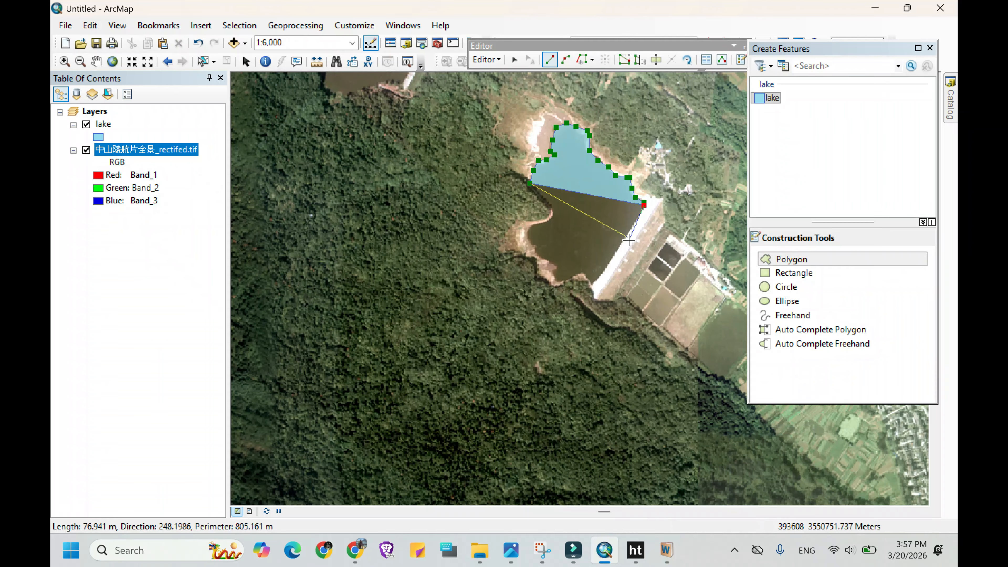
pyautogui.click(594, 285)
pyautogui.click(590, 276)
pyautogui.click(580, 278)
pyautogui.click(571, 282)
pyautogui.click(564, 283)
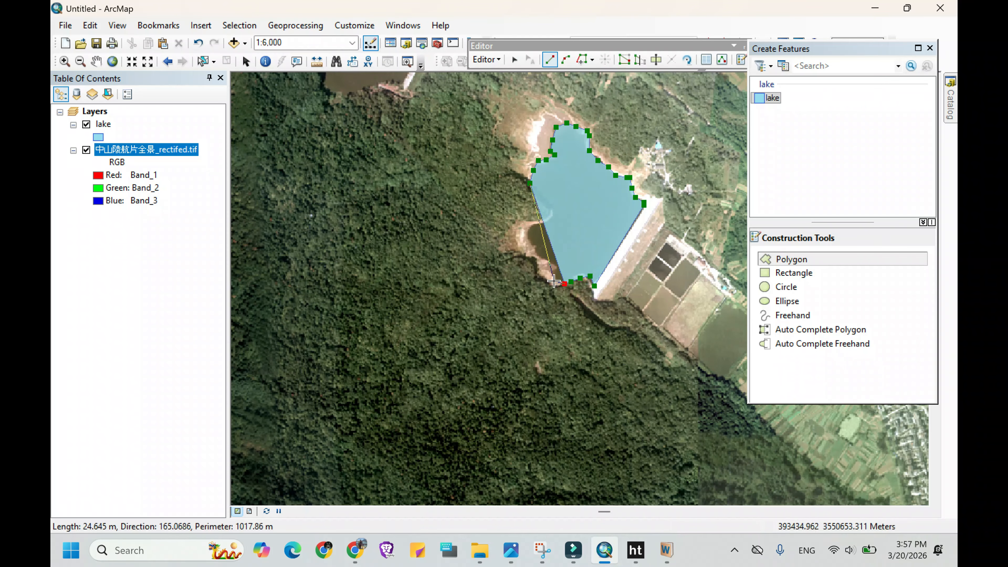
pyautogui.click(554, 281)
pyautogui.click(556, 270)
pyautogui.click(561, 267)
pyautogui.click(552, 264)
pyautogui.doubleClick(550, 199)
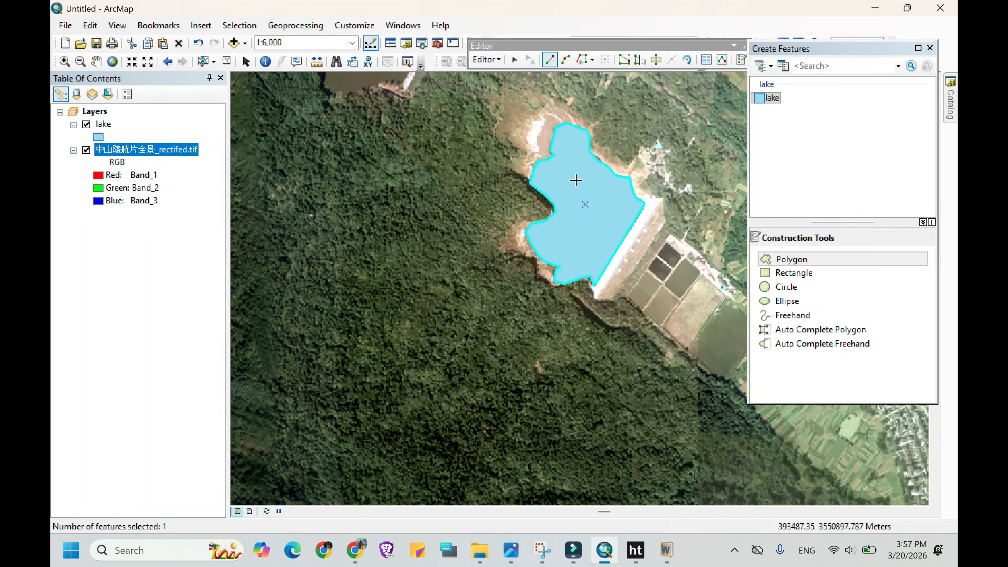
# - Save the edits, stop editing and close the Create Features window
pyautogui.click(487, 59)
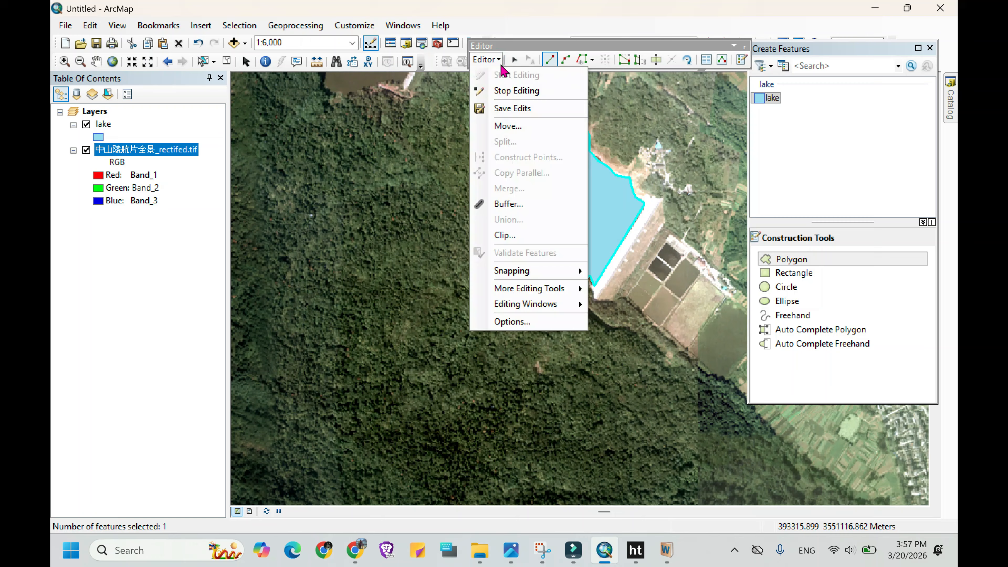
pyautogui.click(512, 108)
pyautogui.click(499, 61)
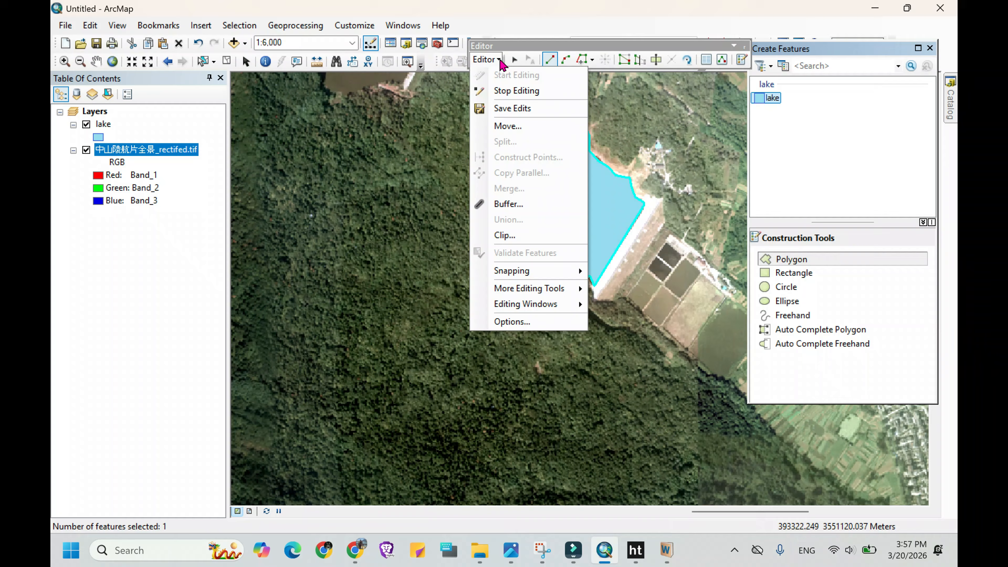
pyautogui.click(514, 91)
pyautogui.click(930, 48)
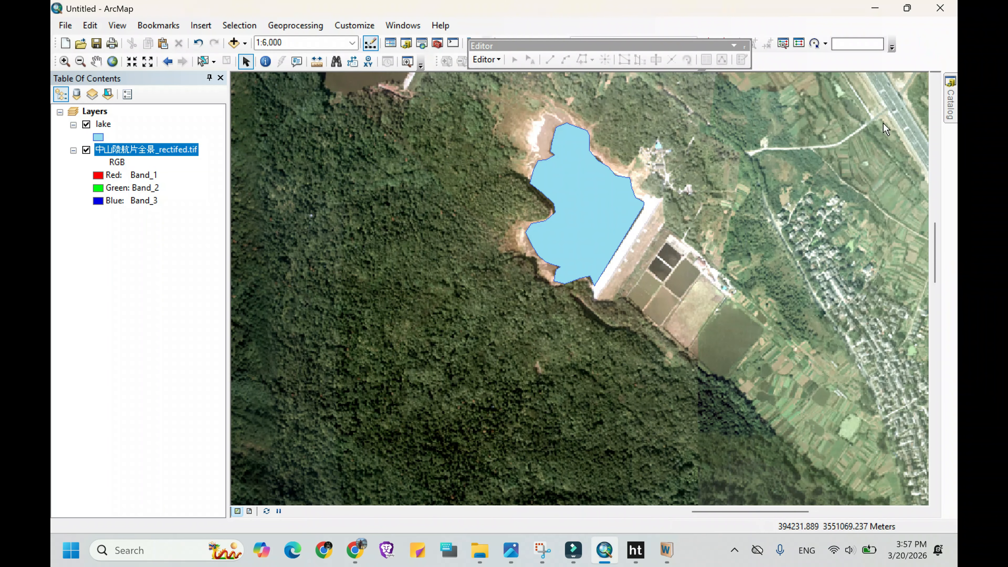
# - Open the attribute table of the lake layer
pyautogui.click(103, 125)
pyautogui.rightClick(102, 126)
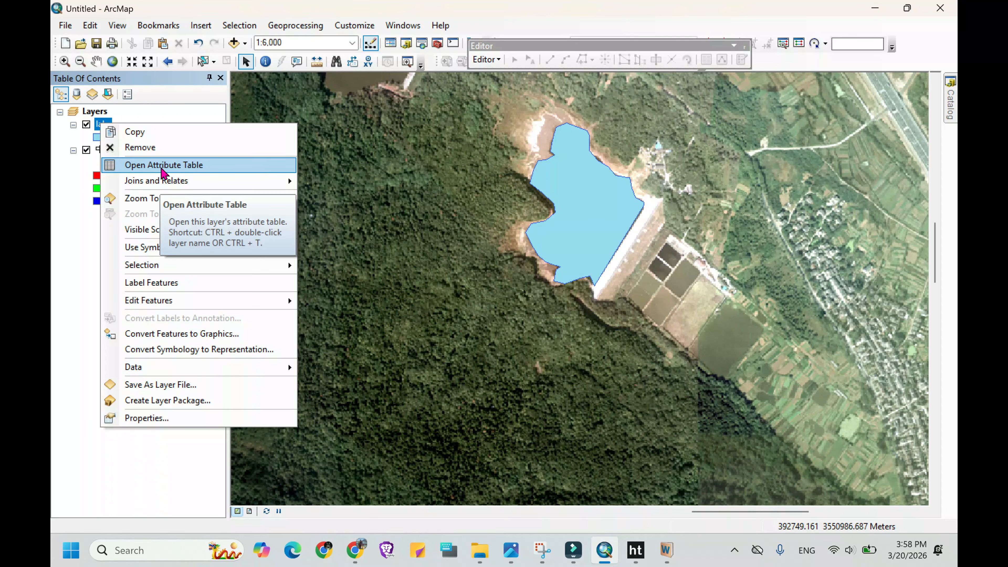
pyautogui.click(98, 120)
pyautogui.rightClick(99, 121)
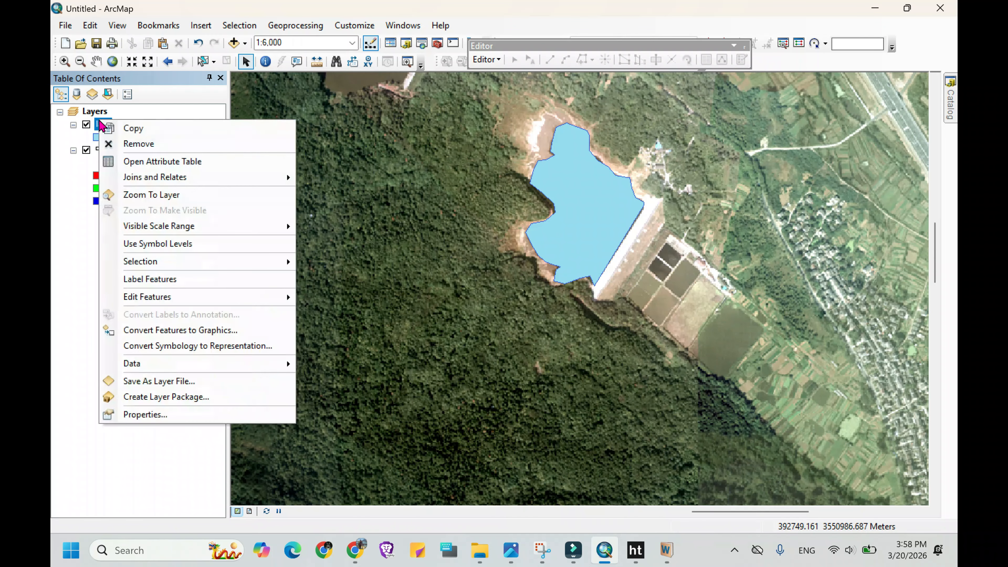
pyautogui.click(135, 164)
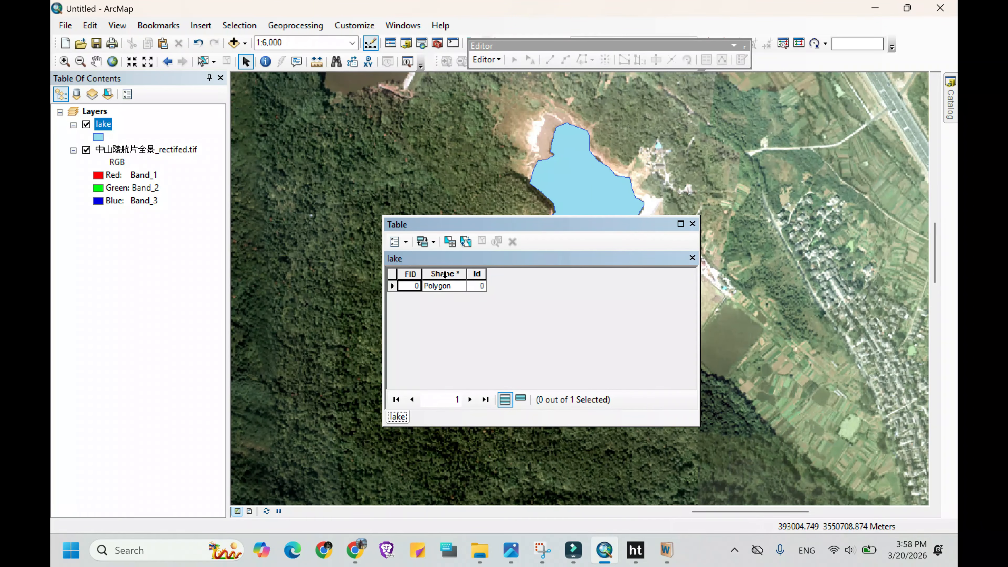
# - Add a field named area with type Float to the lake attribute table
pyautogui.click(397, 242)
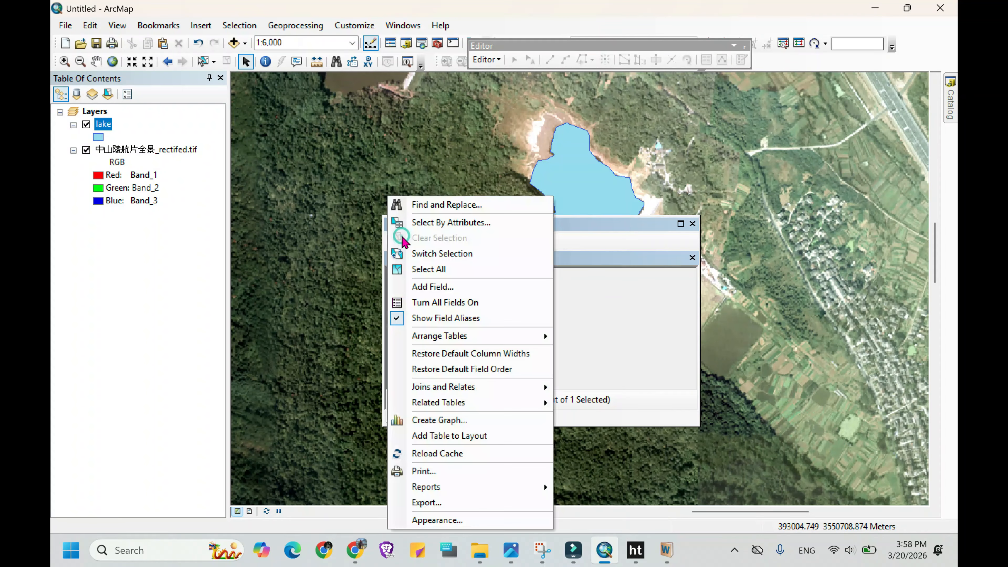
pyautogui.click(436, 295)
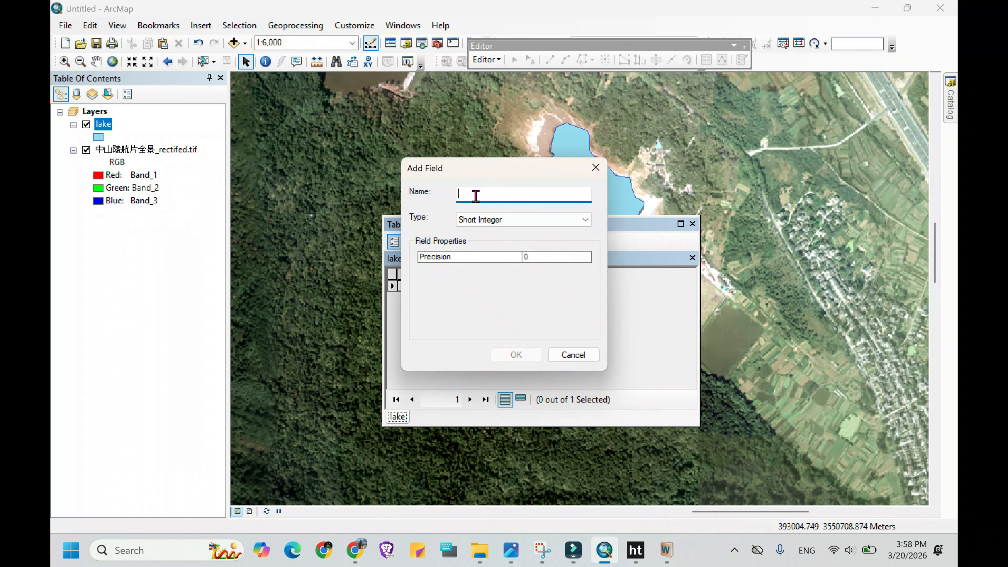
pyautogui.write('area')
pyautogui.click(516, 219)
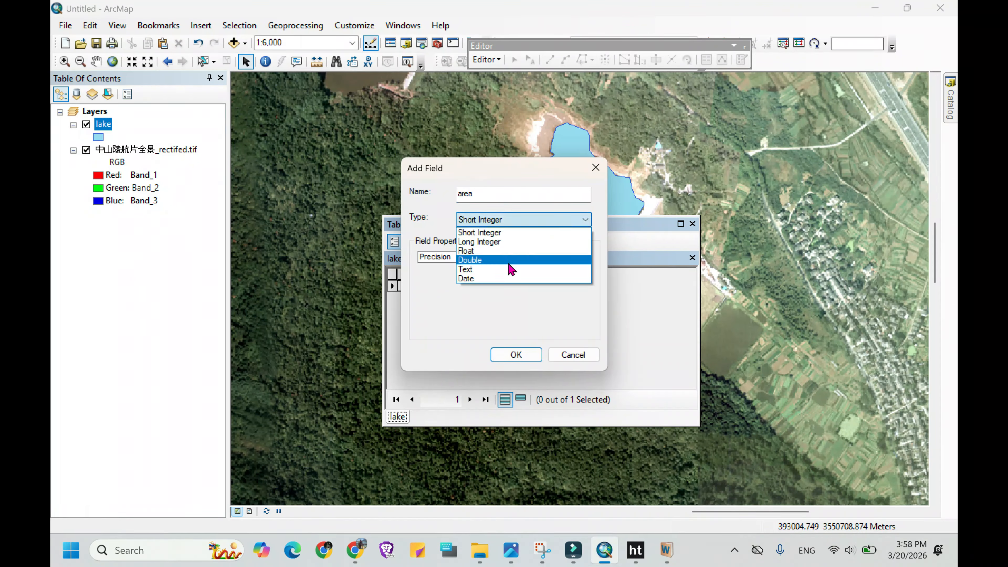
pyautogui.click(511, 251)
pyautogui.click(520, 358)
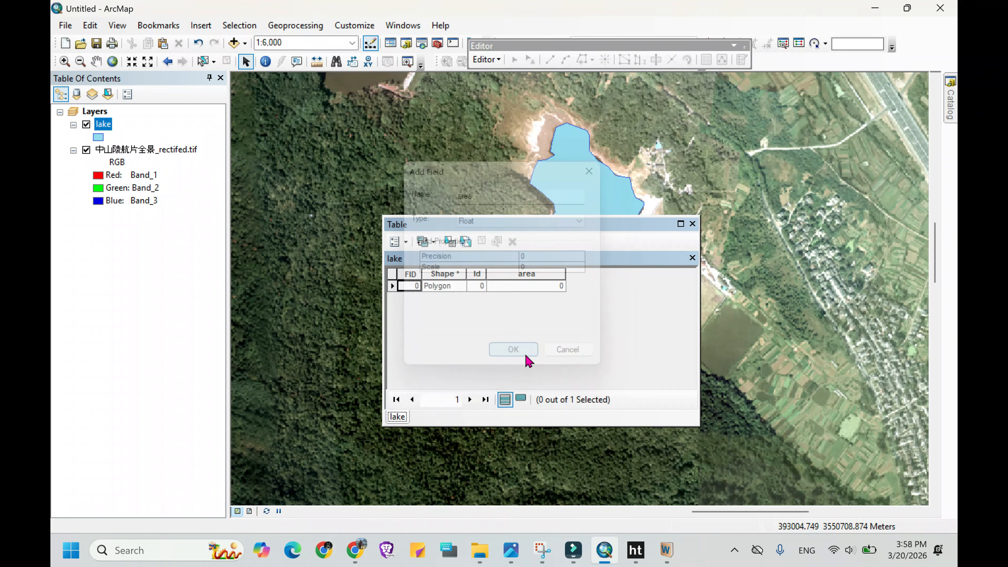
# - Calculate the polygon's Area geometry into the area field in Square Meters, using the data source's coordinate system
pyautogui.rightClick(528, 277)
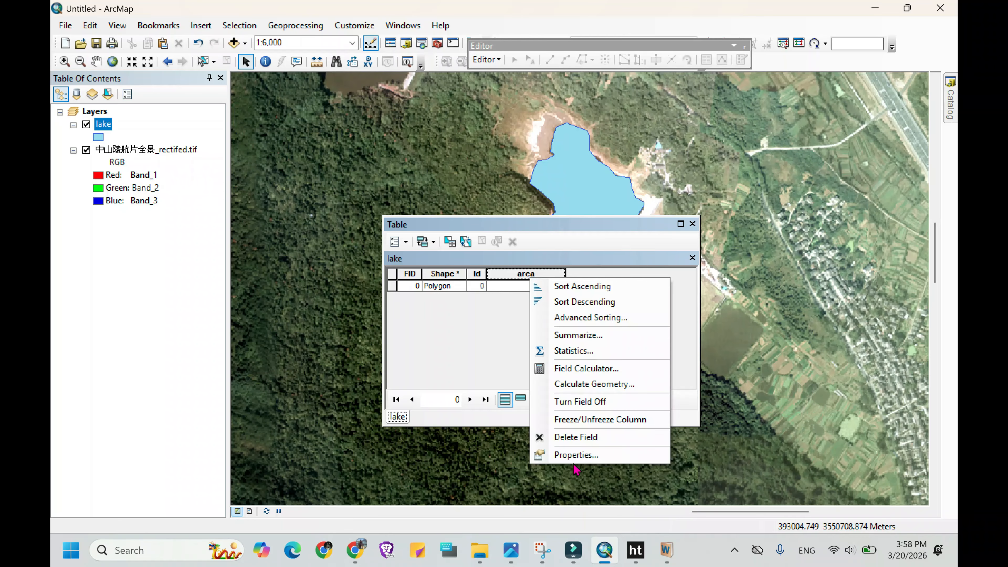
pyautogui.click(592, 384)
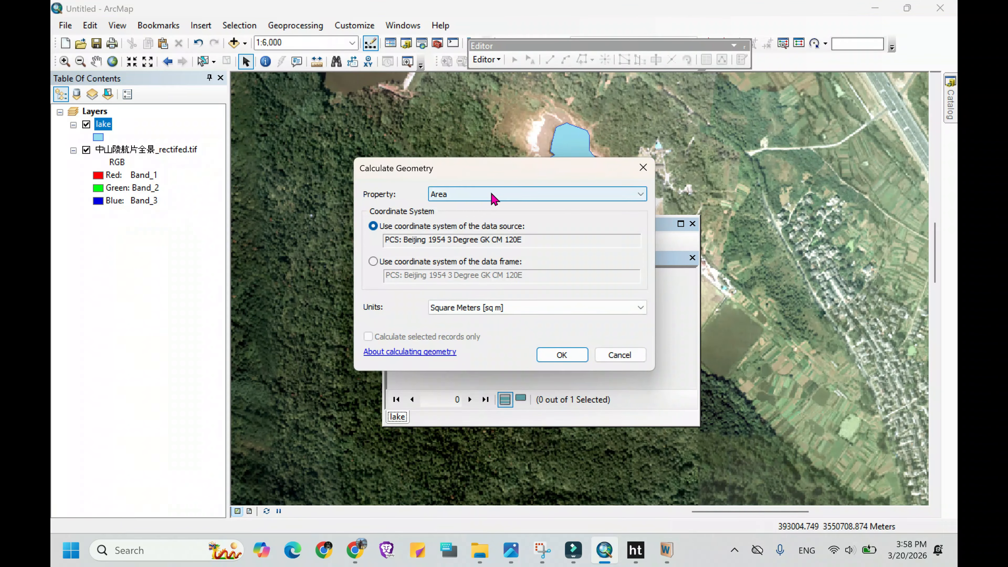
pyautogui.click(534, 309)
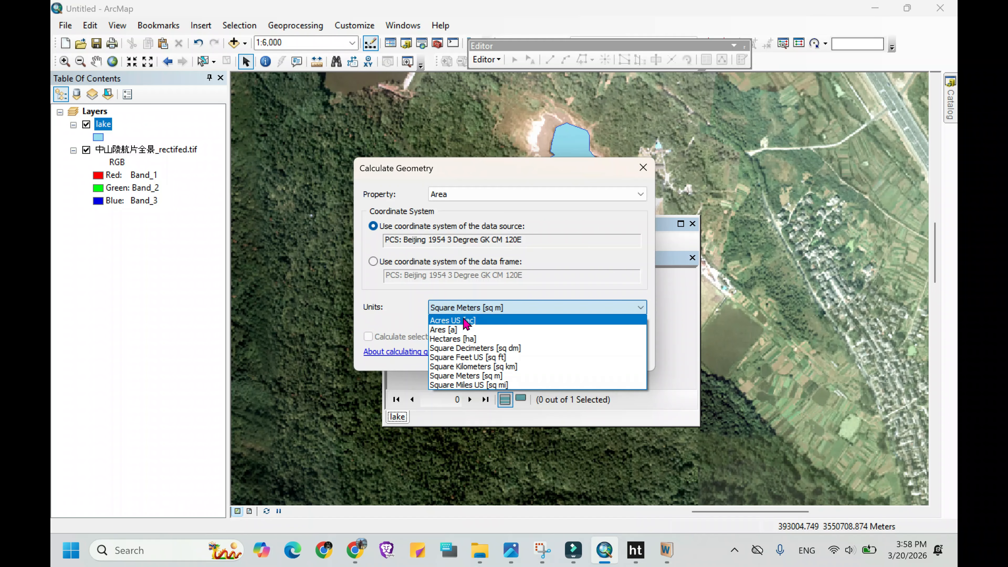
pyautogui.click(475, 376)
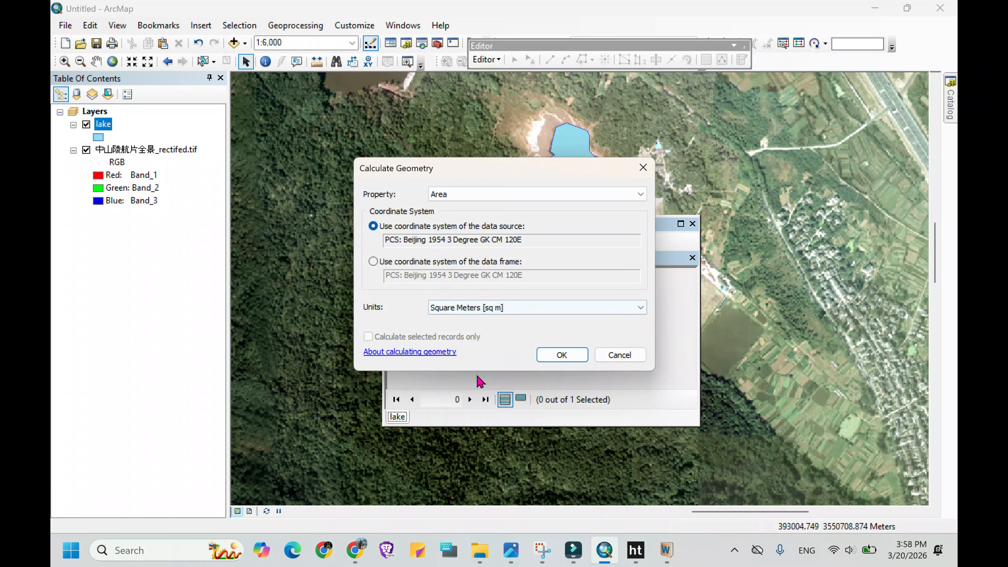
pyautogui.click(566, 355)
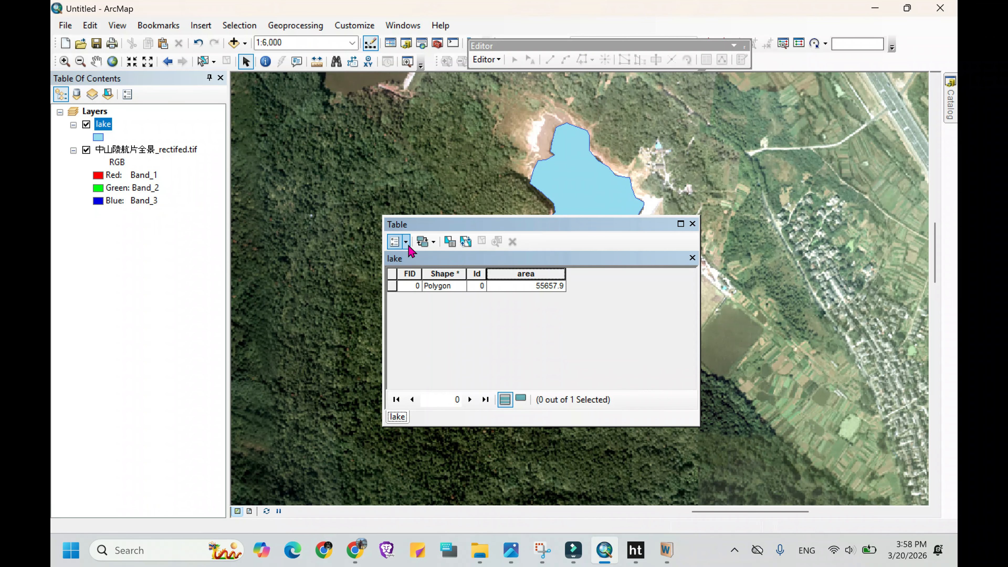
# - Add a field named perimeter with type Float to the lake attribute table
pyautogui.click(400, 241)
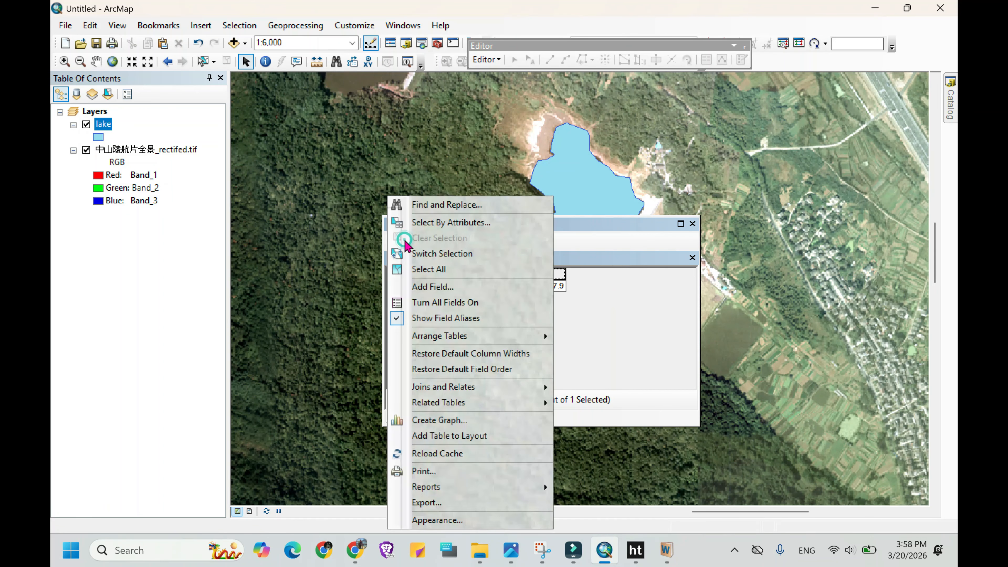
pyautogui.click(423, 286)
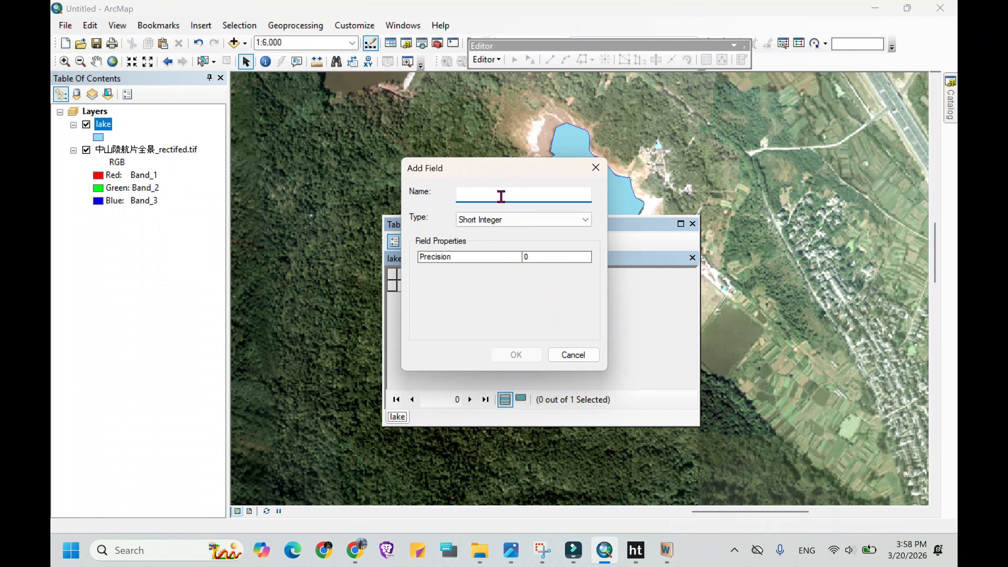
pyautogui.write('perimeter')
pyautogui.press('Tab')
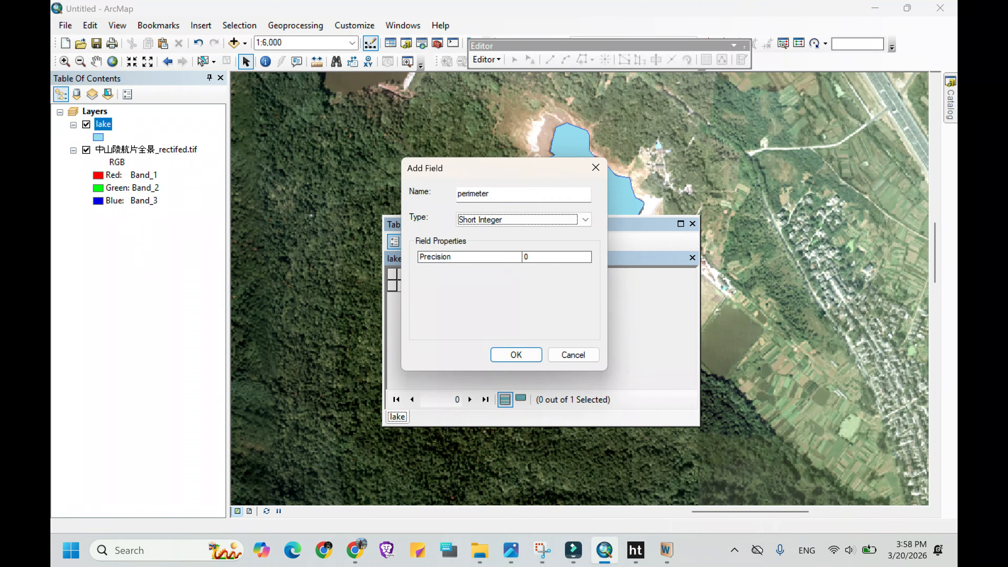
pyautogui.click(585, 220)
pyautogui.click(543, 251)
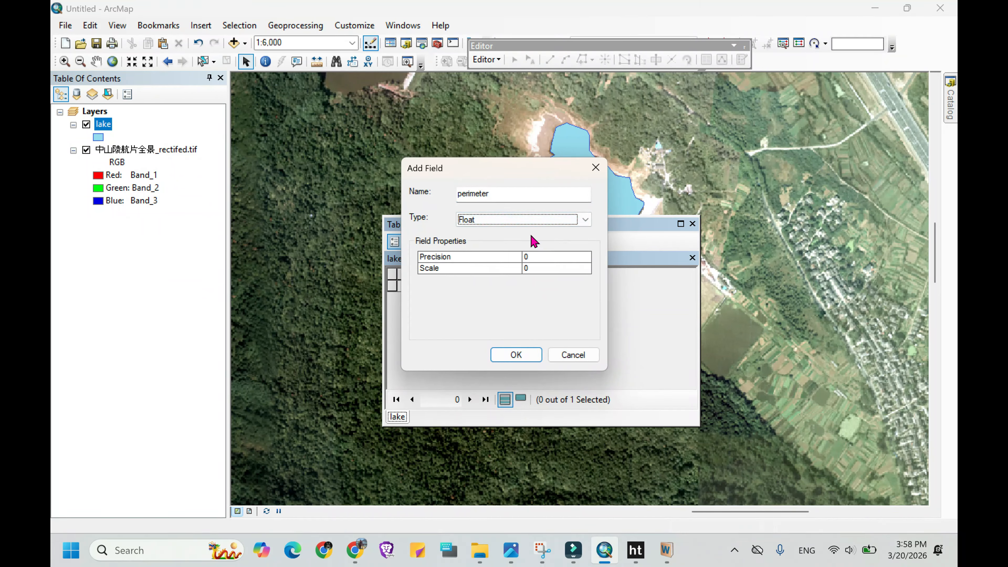
pyautogui.click(516, 355)
# - Calculate the polygon's Perimeter geometry into the perimeter field in Meters, using the data source's coordinate system, and close the attribute table
pyautogui.click(595, 278)
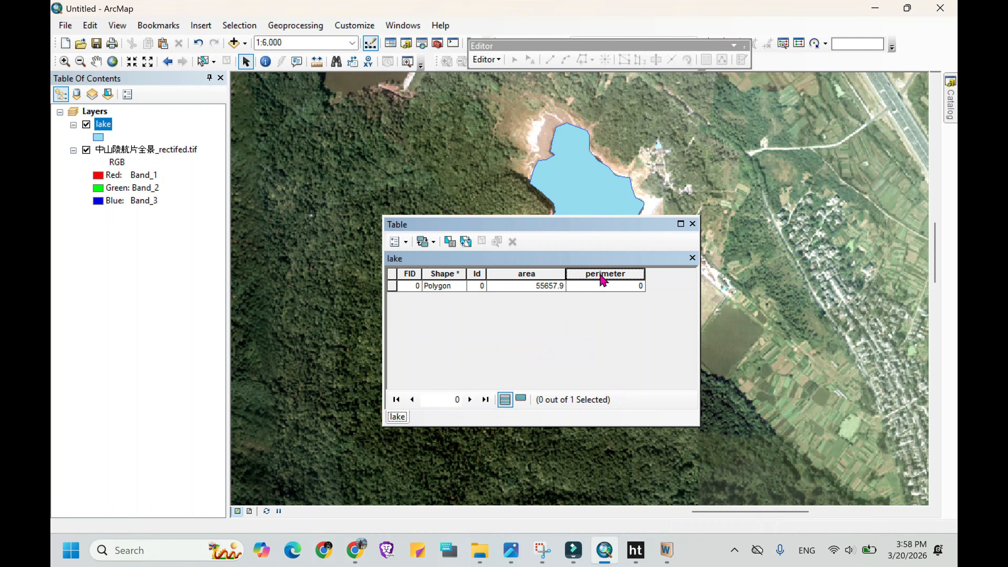
pyautogui.rightClick(598, 275)
pyautogui.click(635, 384)
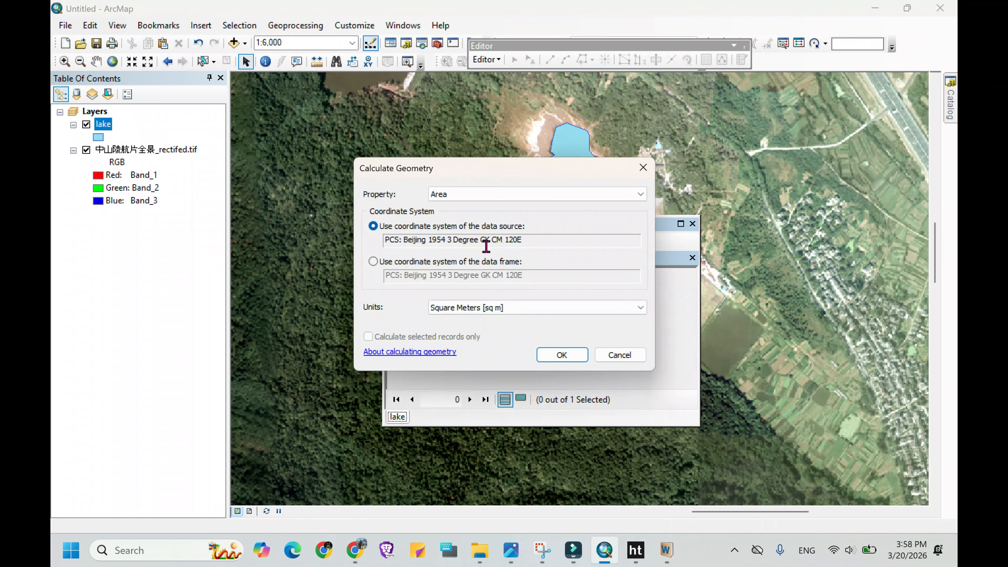
pyautogui.click(521, 195)
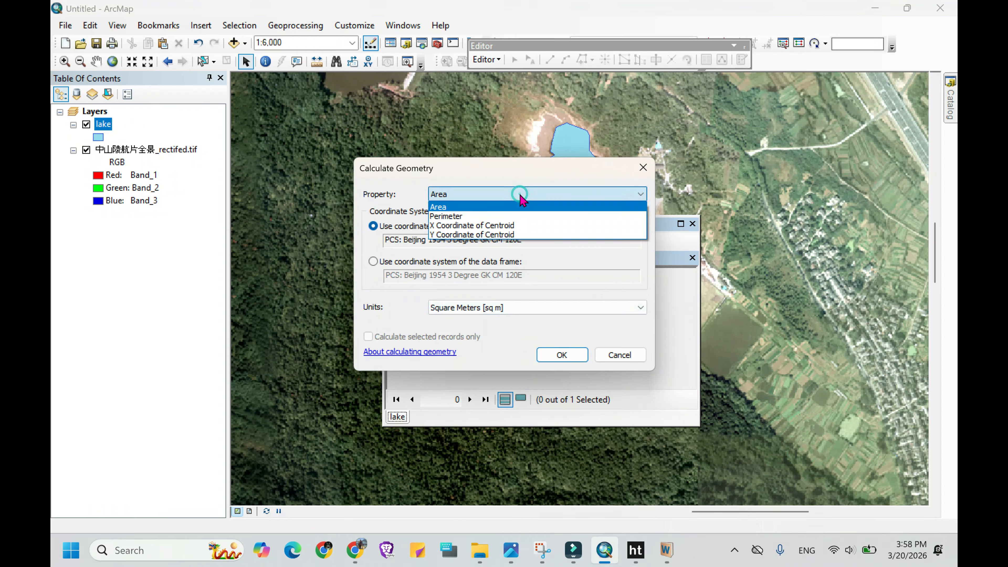
pyautogui.click(485, 210)
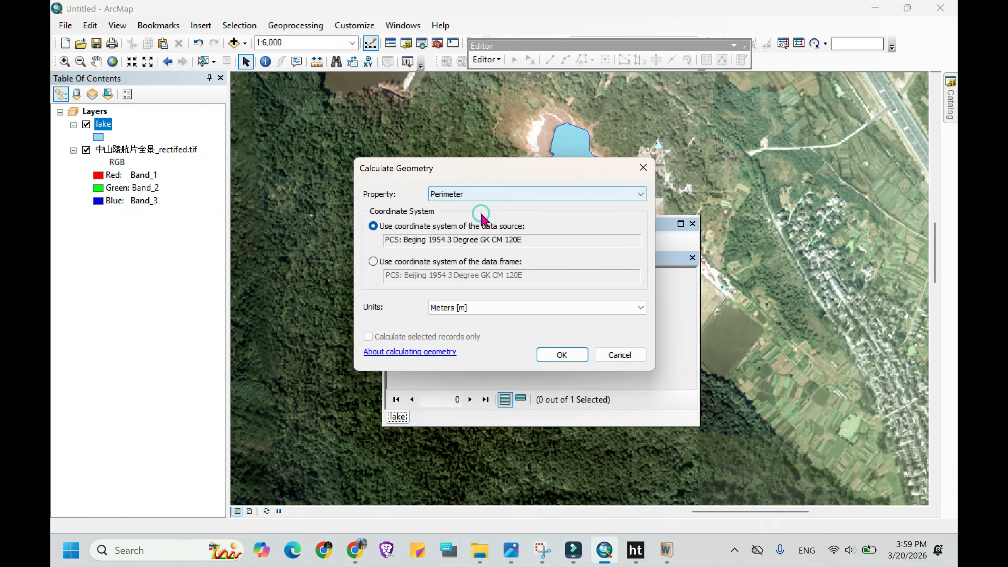
pyautogui.click(491, 303)
pyautogui.click(452, 357)
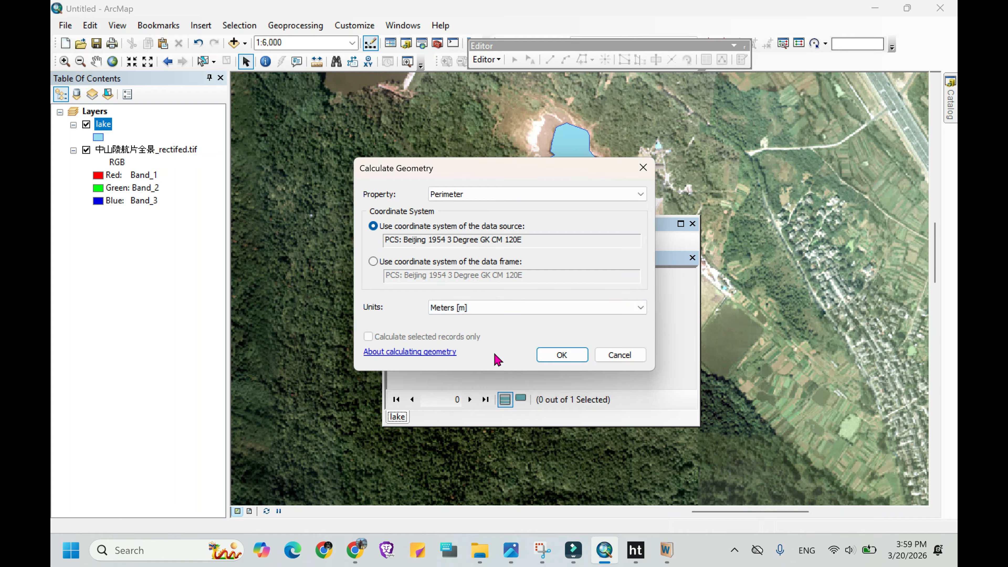
pyautogui.click(558, 355)
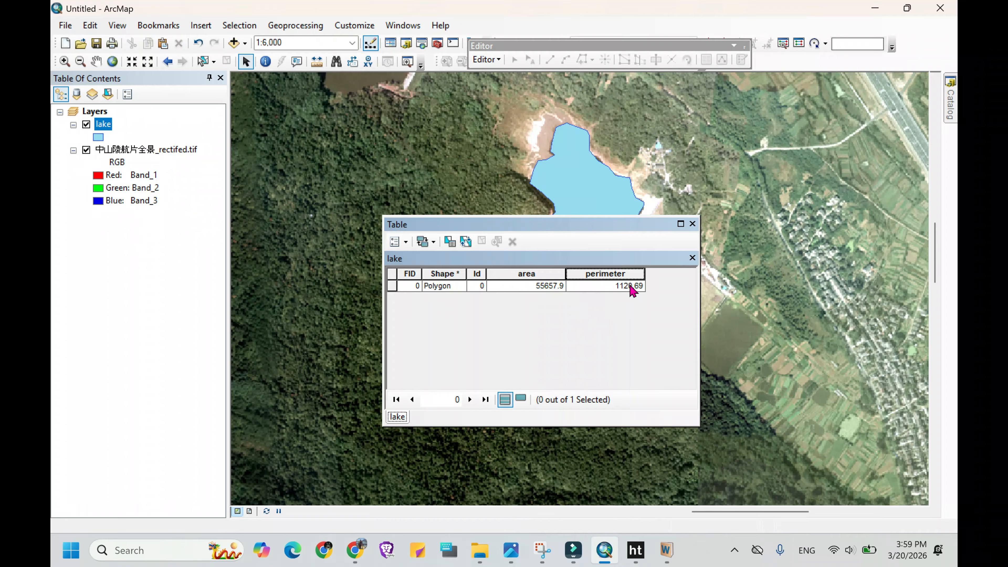
pyautogui.click(693, 224)
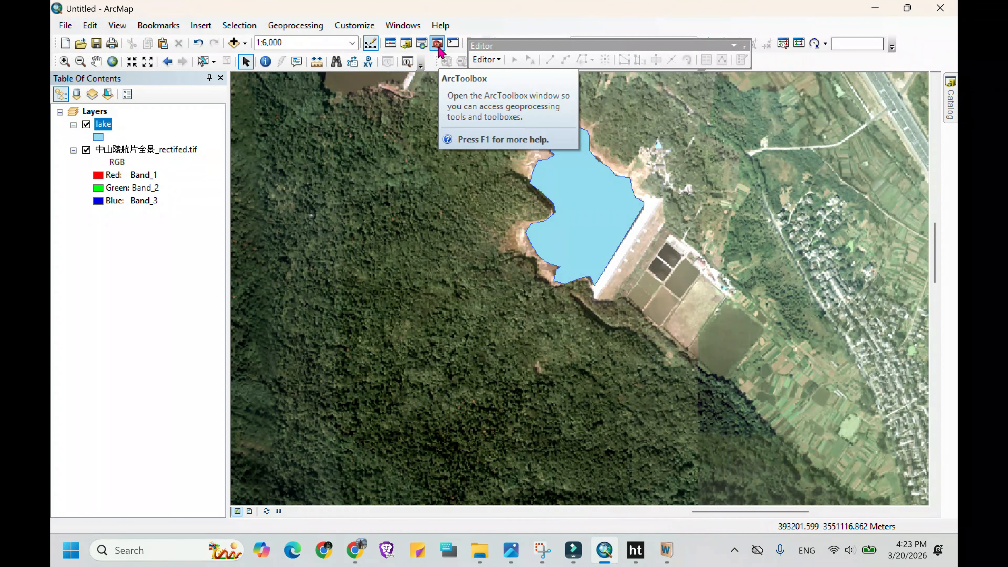
# - Open the Feature To Point tool from the Data Management Features toolset and set lake as its input features
pyautogui.click(438, 43)
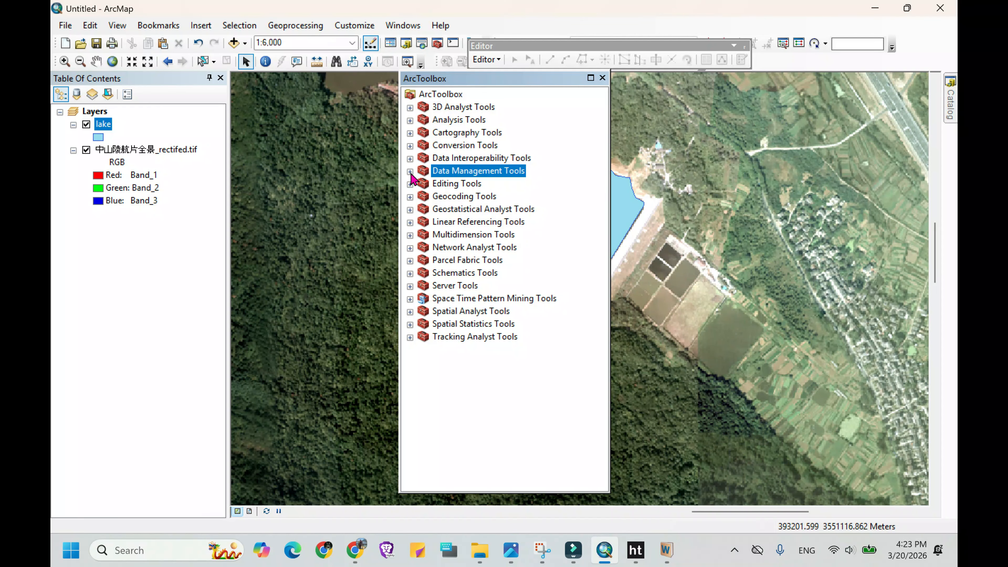
pyautogui.click(411, 172)
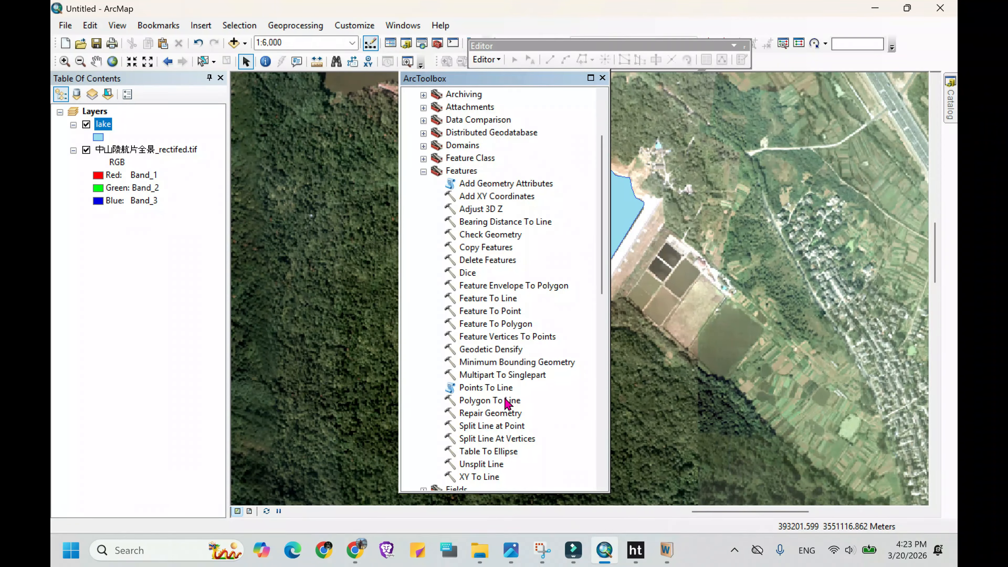
pyautogui.click(491, 311)
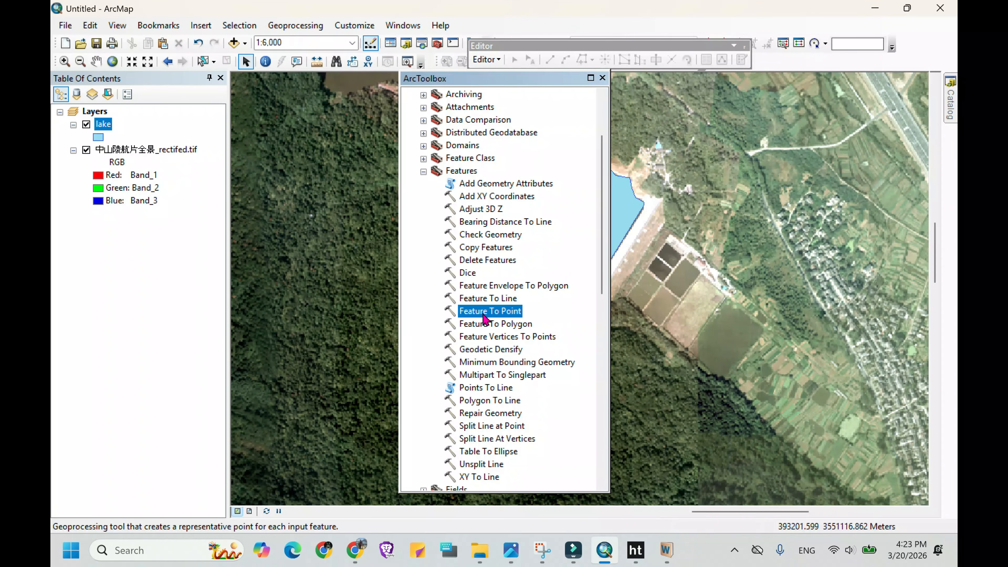
pyautogui.doubleClick(485, 314)
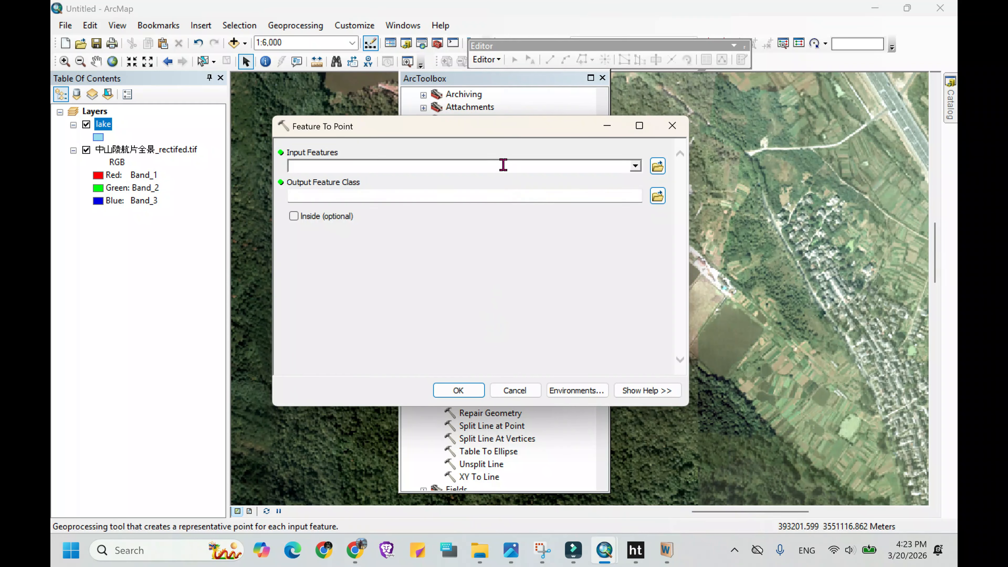
pyautogui.click(636, 167)
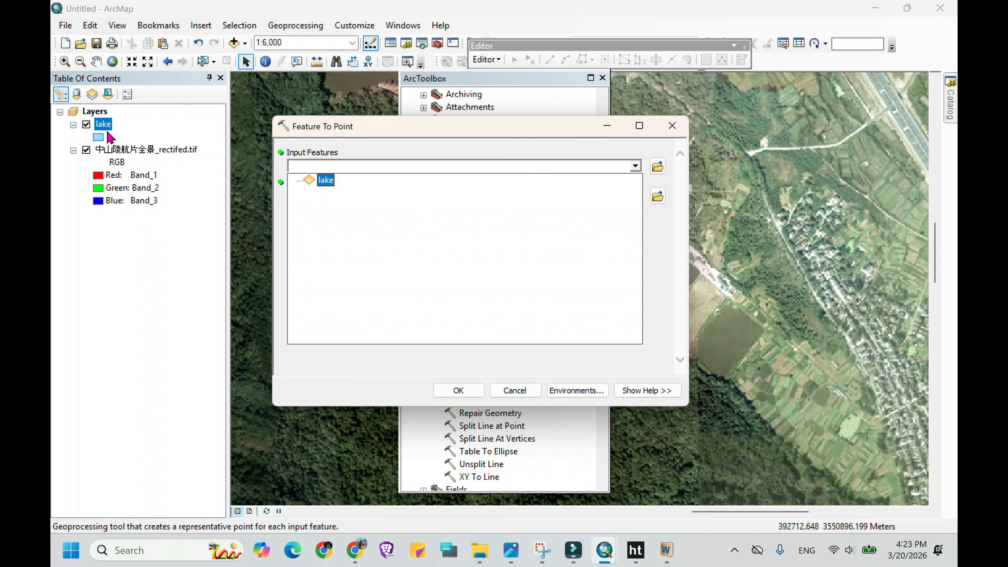
pyautogui.click(326, 180)
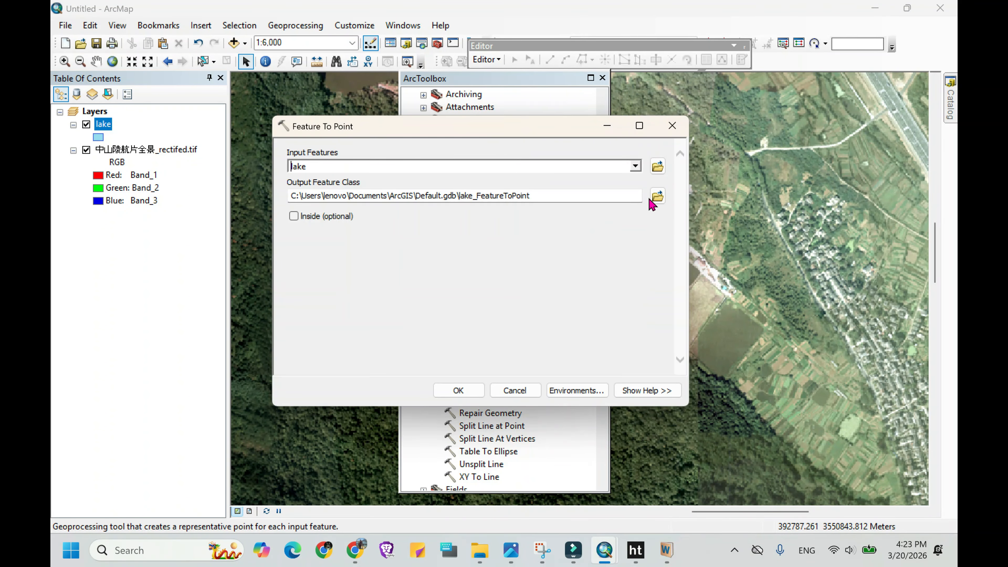
# - Save the tool's output feature class as lakeFclass in the output folder of D:\实验一数据 and run Feature To Point
pyautogui.click(658, 196)
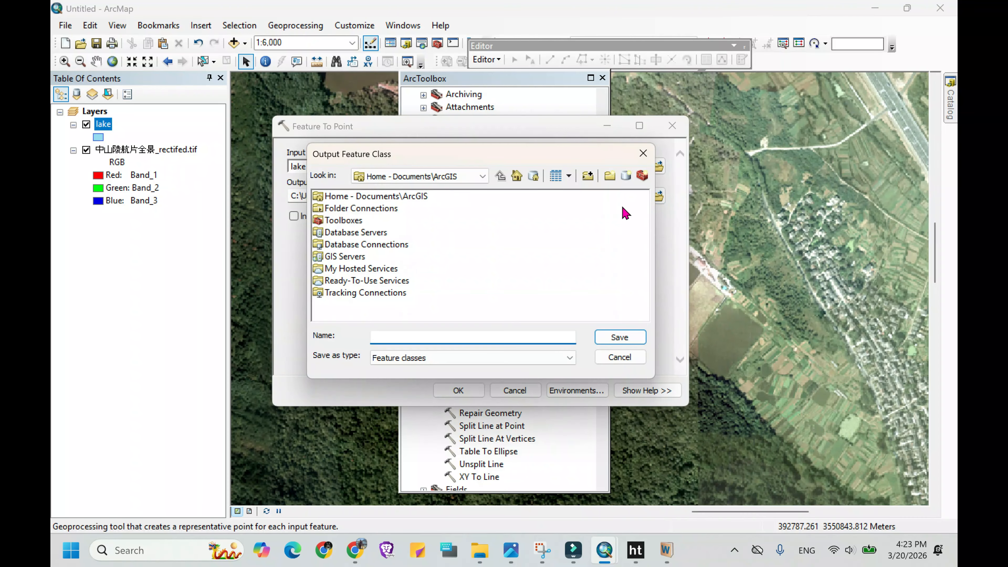
pyautogui.click(482, 176)
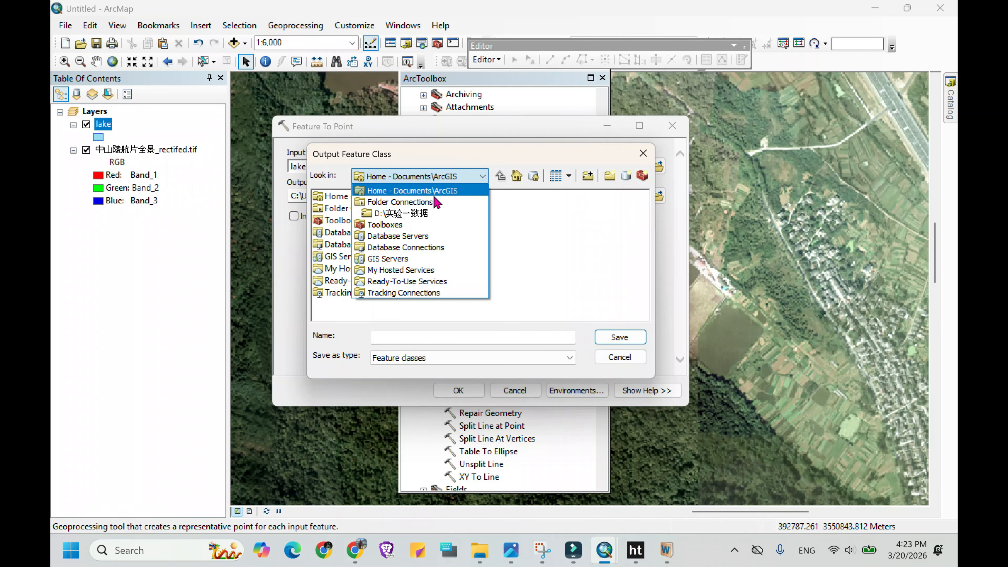
pyautogui.click(409, 214)
pyautogui.click(337, 197)
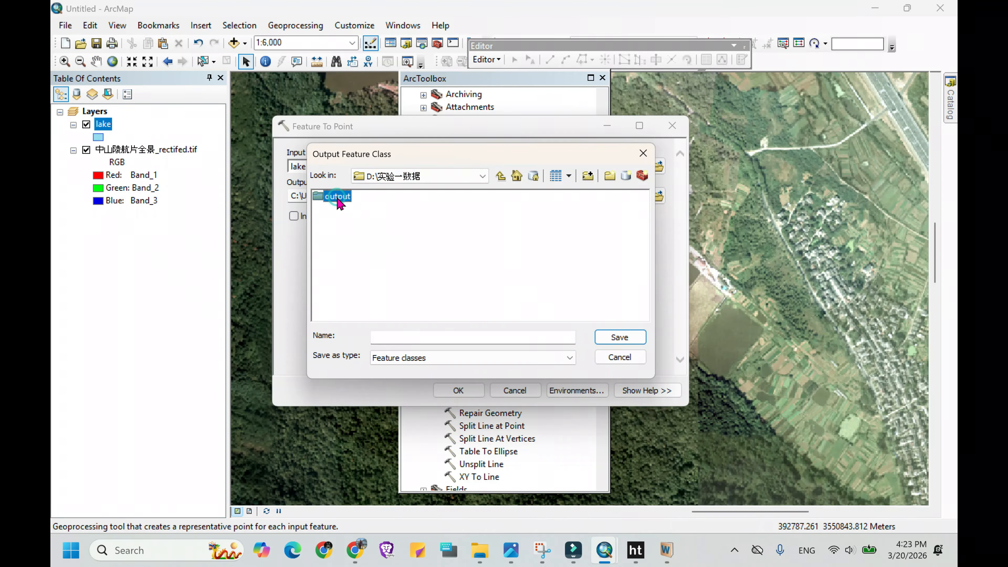
pyautogui.click(619, 337)
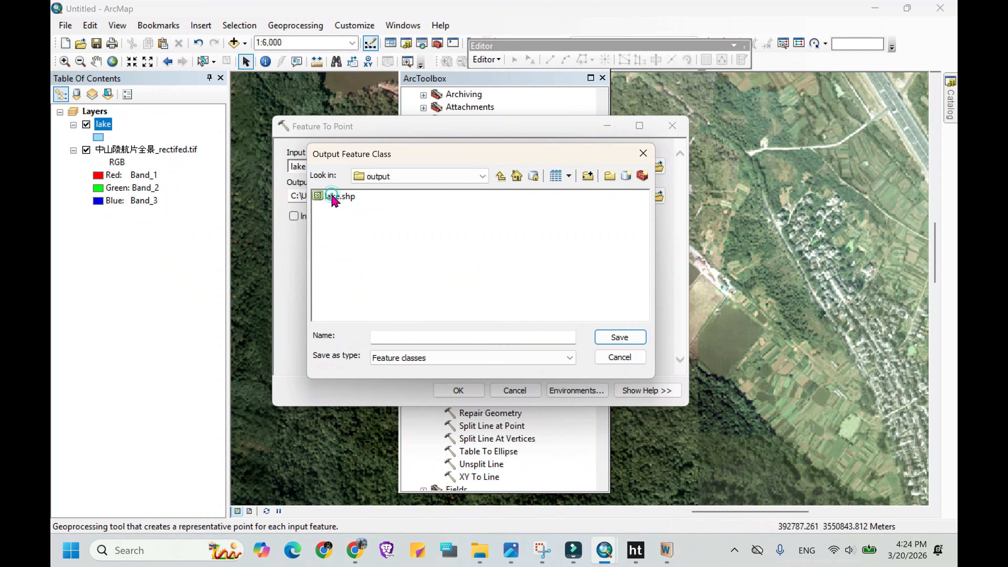
pyautogui.click(403, 337)
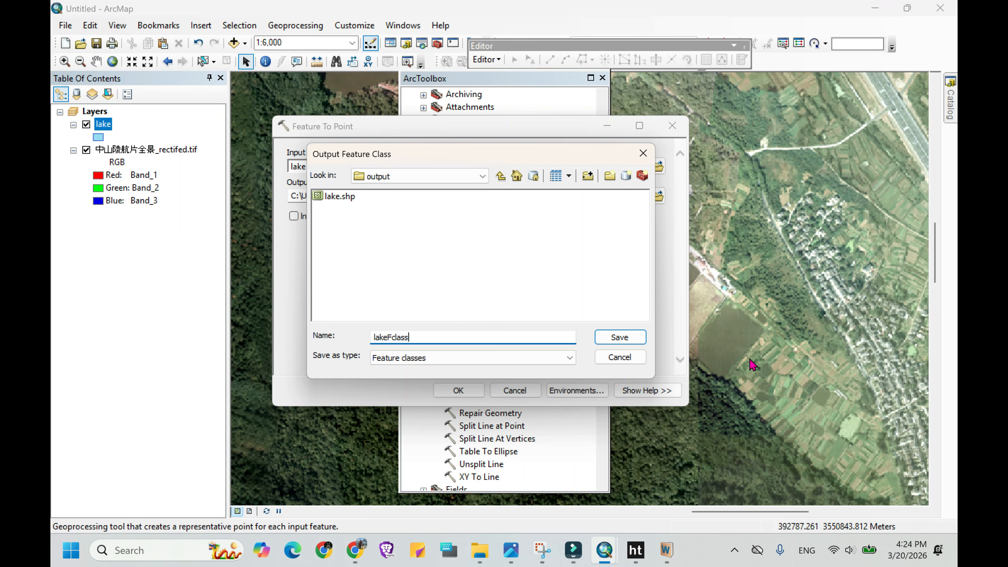
pyautogui.click(634, 342)
pyautogui.click(459, 391)
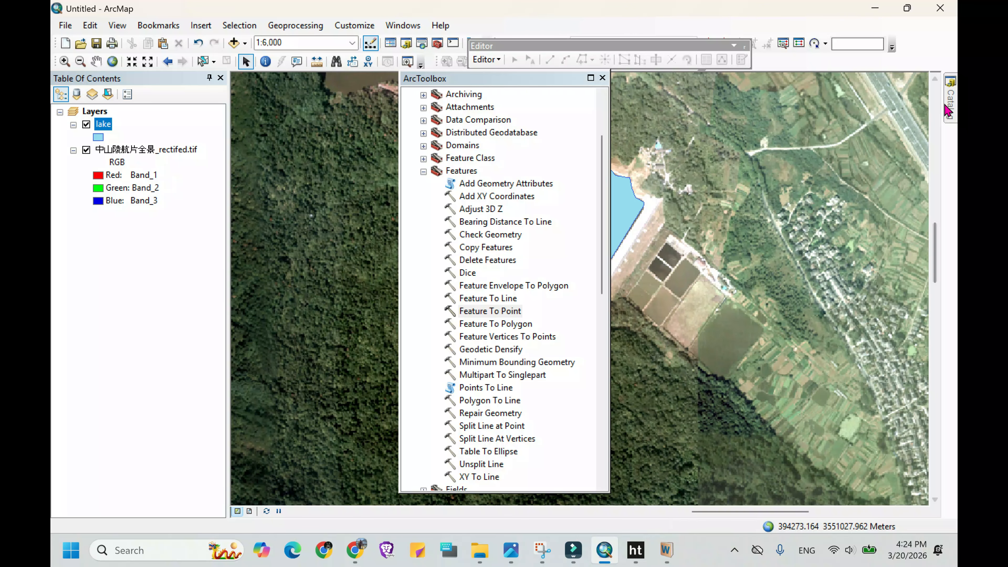
# - Close ArcToolbox, refresh the output folder in the Catalog and add lakeFclass.shp to the map
pyautogui.click(602, 78)
pyautogui.click(951, 101)
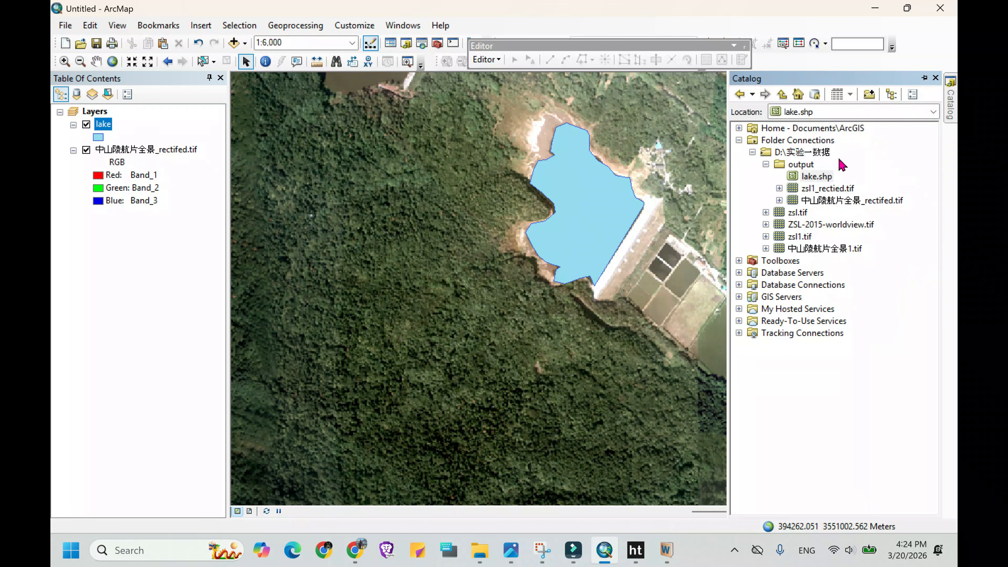
pyautogui.rightClick(801, 165)
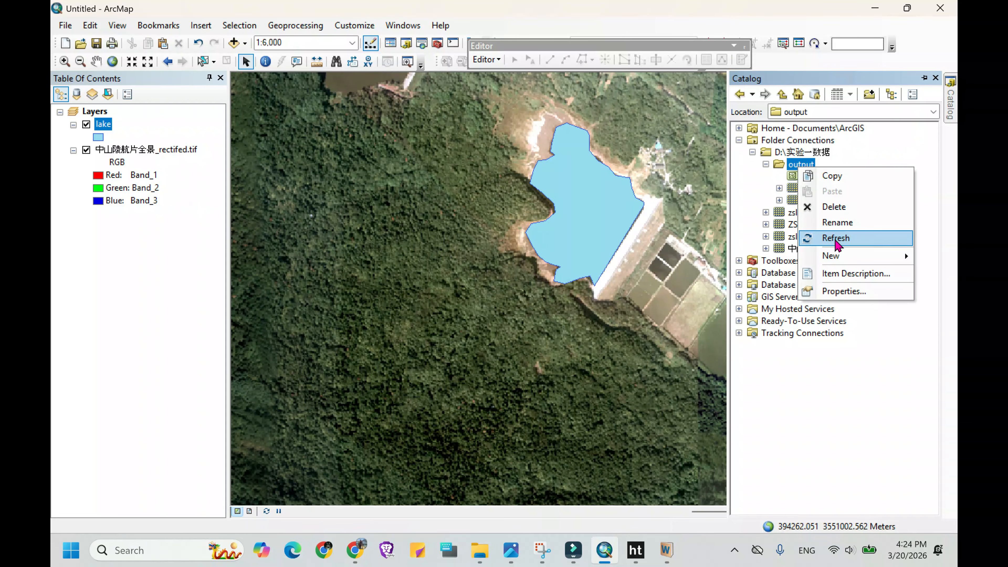
pyautogui.click(837, 242)
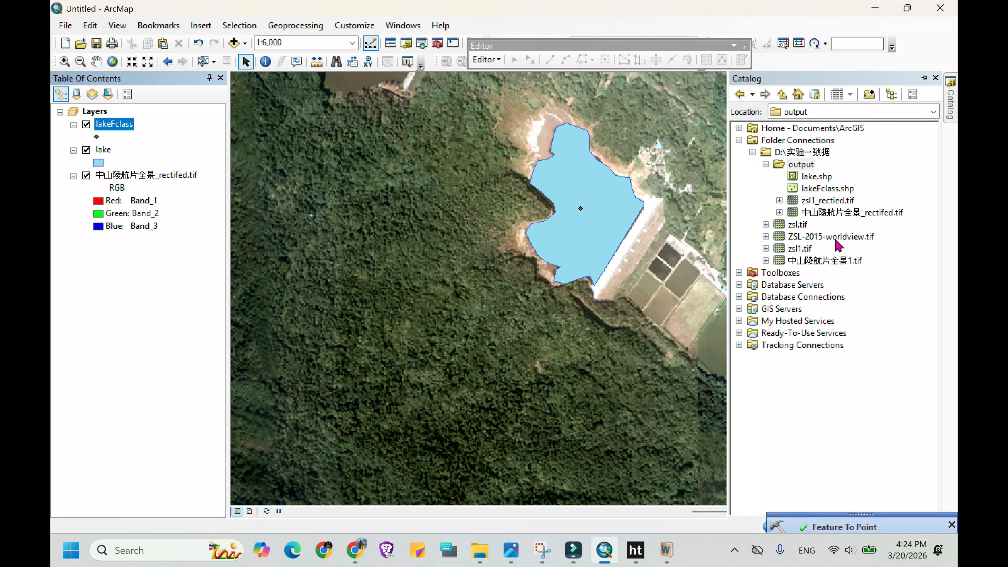
pyautogui.click(809, 190)
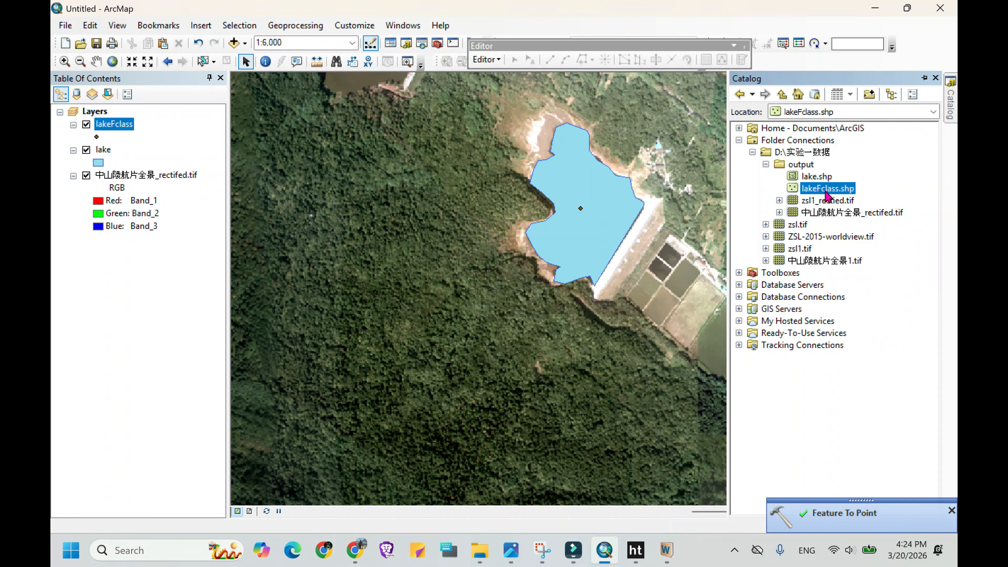
pyautogui.moveTo(827, 195); pyautogui.dragTo(409, 233)
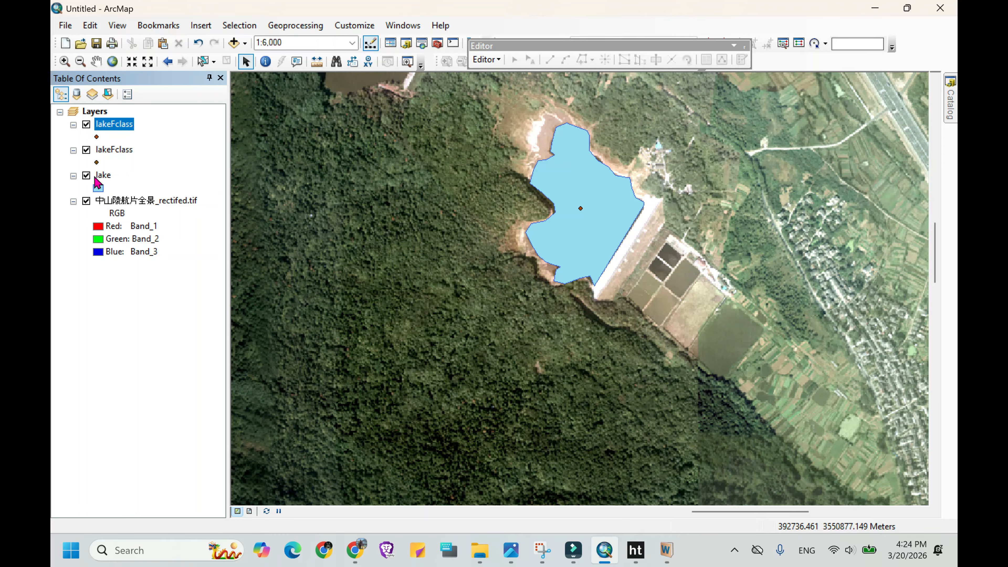
# - Remove both lakeFclass layers from the map
pyautogui.rightClick(100, 124)
pyautogui.click(125, 148)
pyautogui.rightClick(109, 127)
pyautogui.click(129, 151)
# - Start a new shapefile in the output folder, with the name road and the feature type Polyline
pyautogui.rightClick(117, 148)
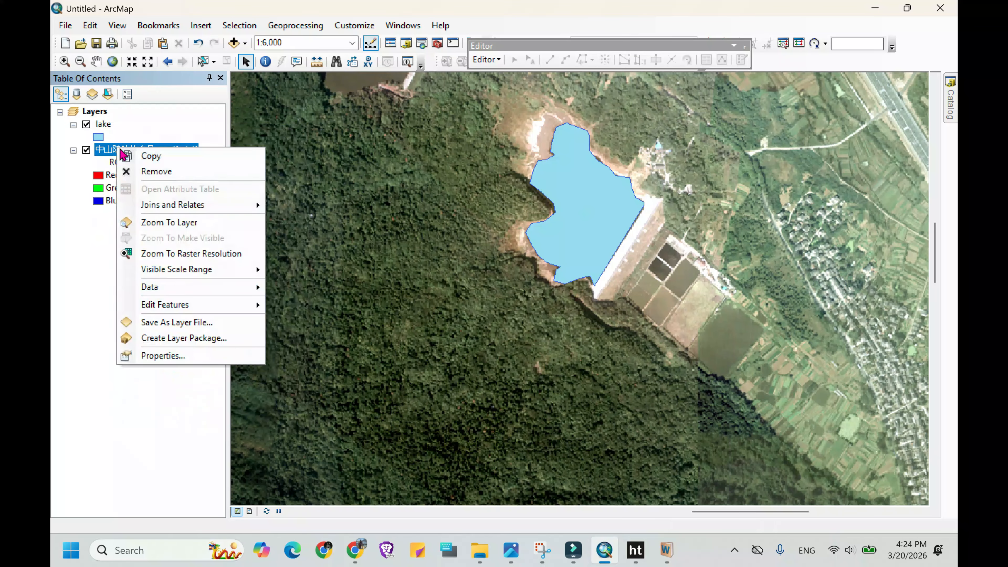
pyautogui.click(163, 223)
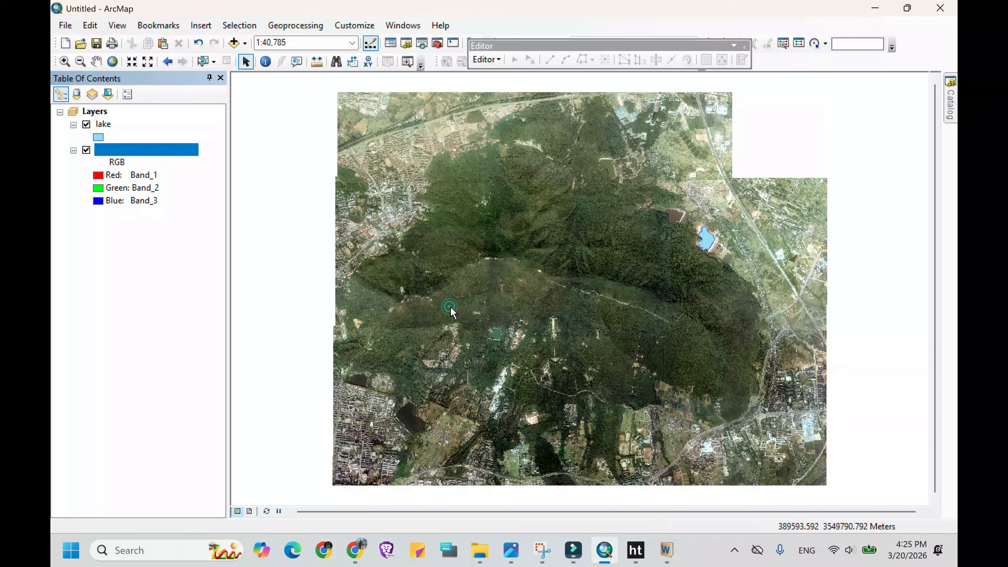
pyautogui.moveTo(450, 306); pyautogui.dragTo(489, 302)
pyautogui.scroll(5, 568, 413)
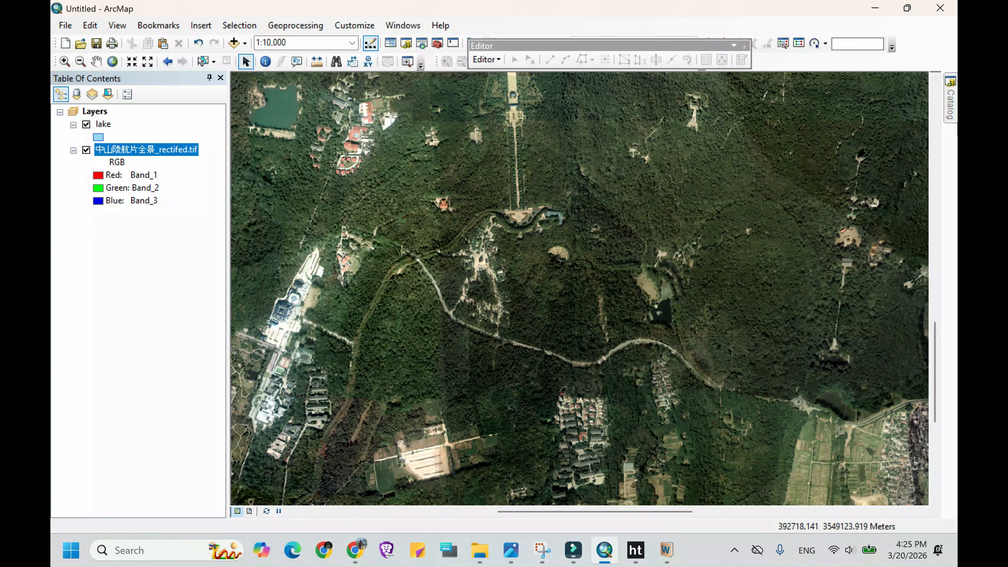
pyautogui.click(951, 106)
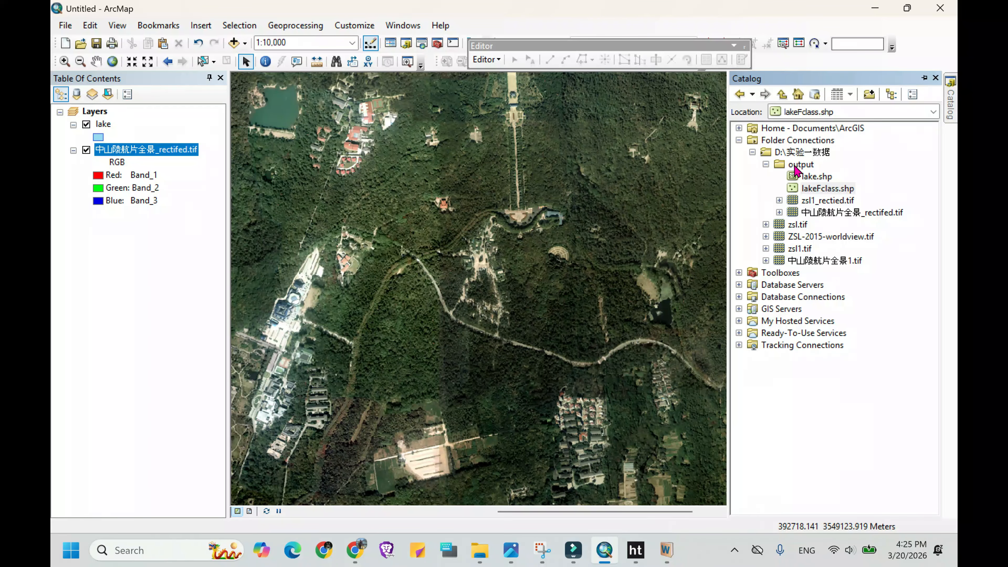
pyautogui.click(797, 166)
pyautogui.rightClick(797, 165)
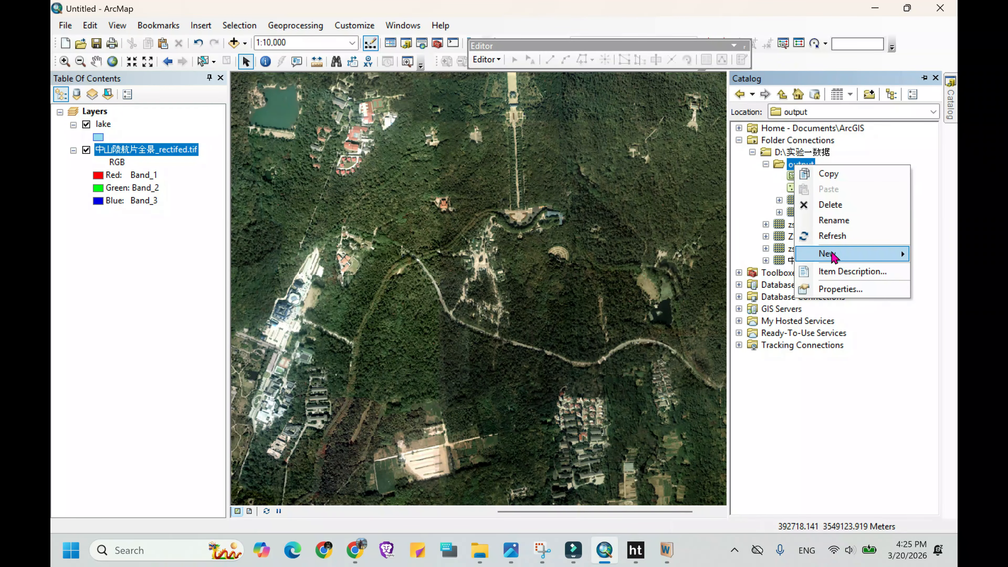
pyautogui.moveTo(832, 257)
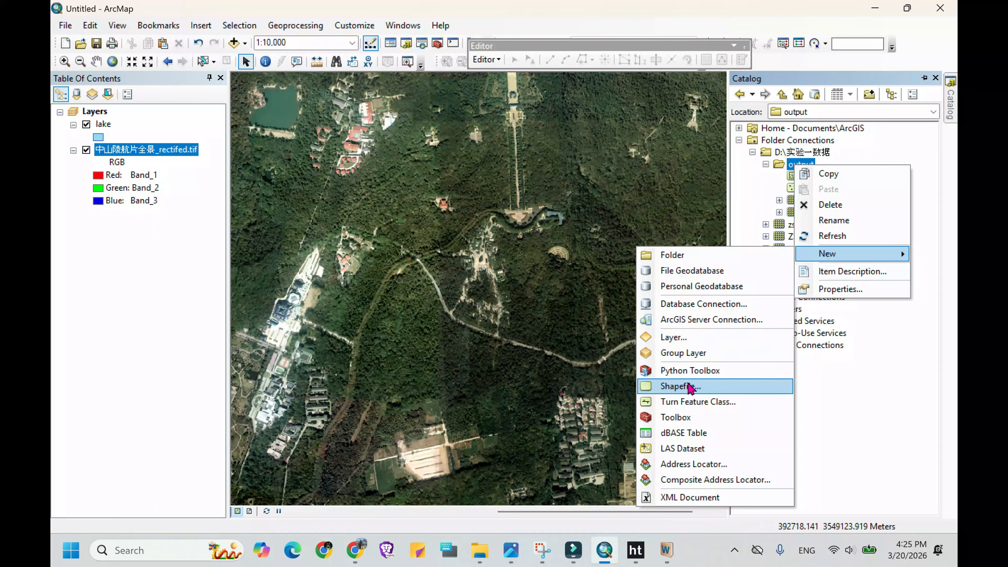
pyautogui.click(690, 387)
pyautogui.click(555, 169)
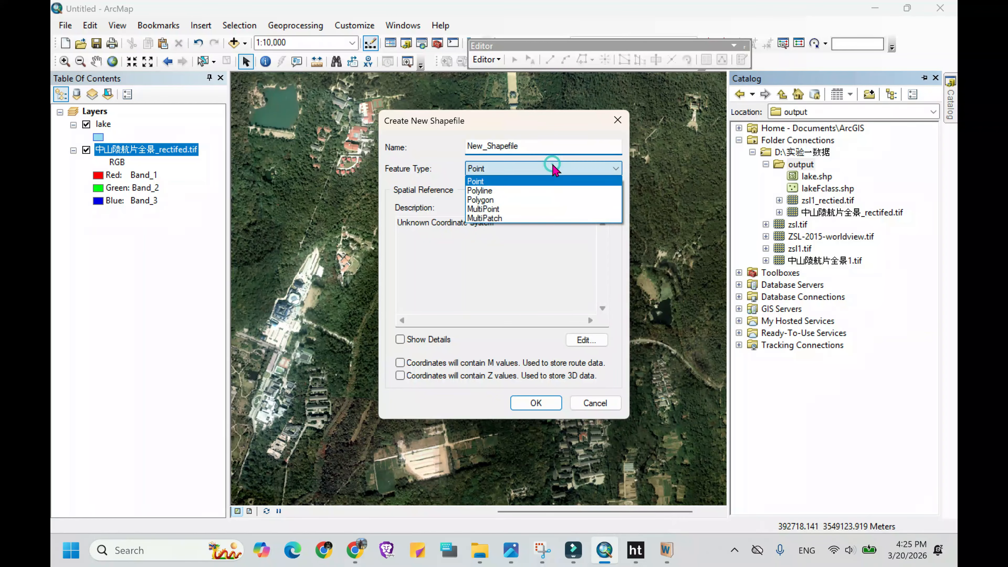
pyautogui.click(512, 190)
pyautogui.doubleClick(523, 146)
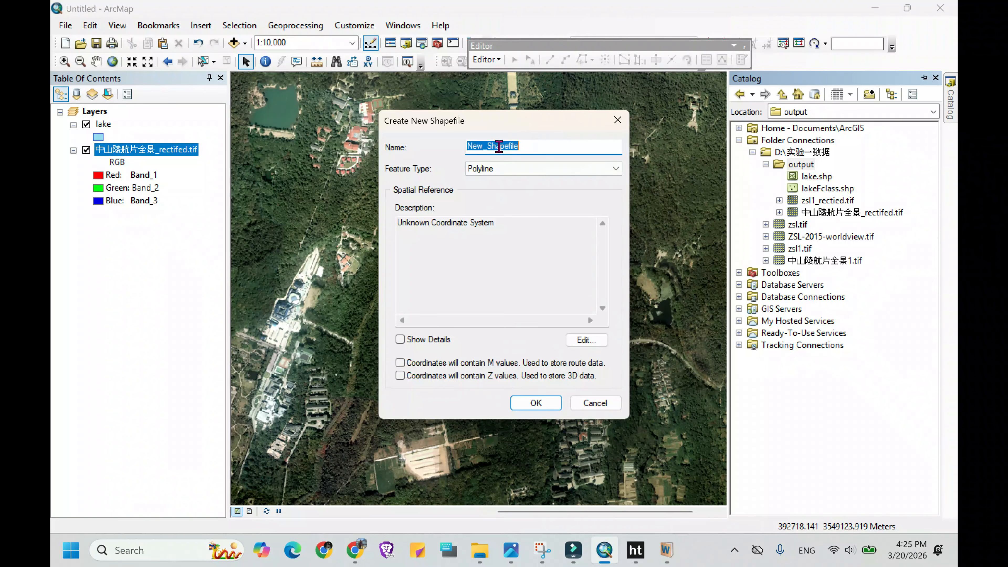
pyautogui.write('road')
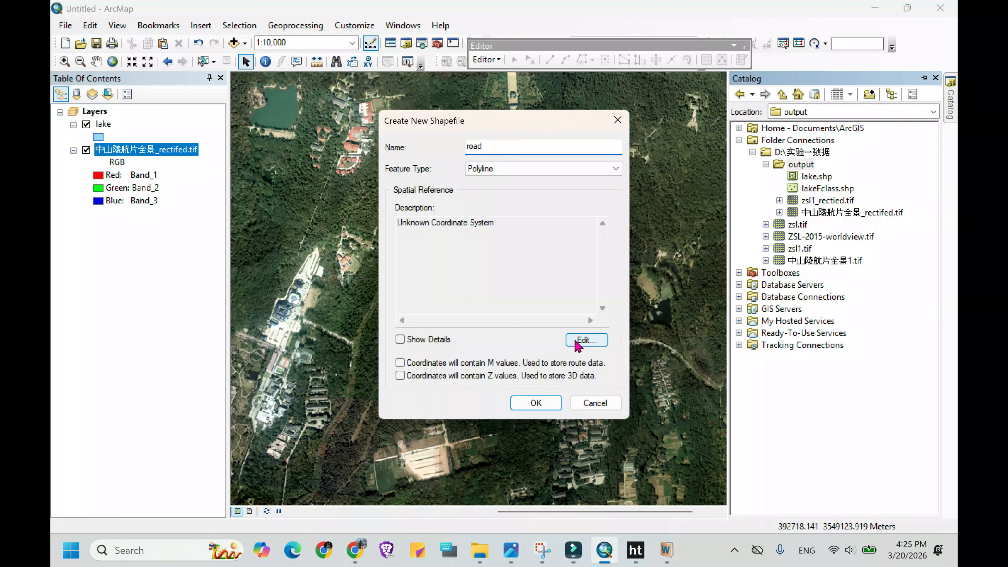
# - Assign the Beijing 1954 3 Degree GK CM 120E coordinate system to the road shapefile and create it
pyautogui.click(585, 340)
pyautogui.click(455, 163)
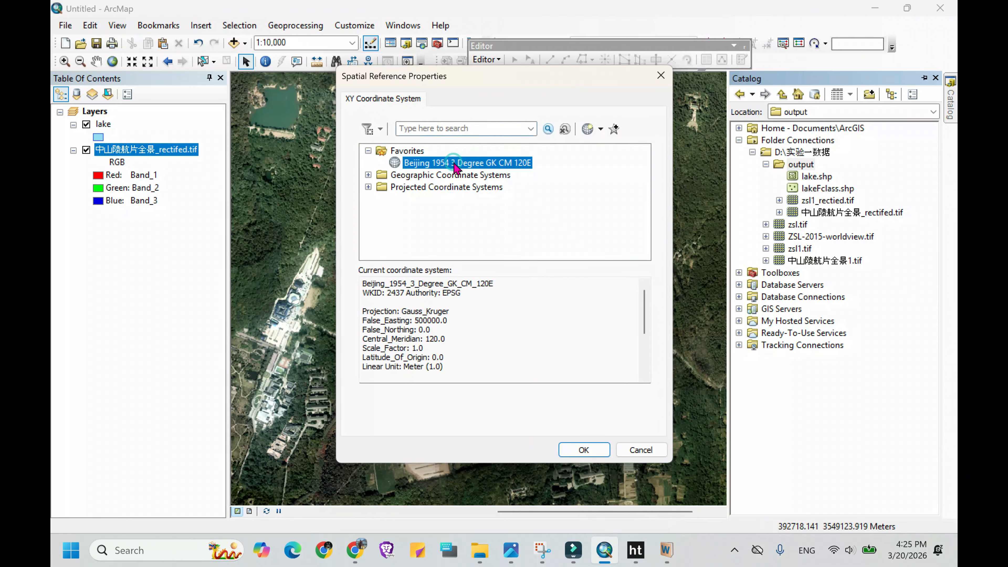
pyautogui.click(584, 450)
pyautogui.click(538, 406)
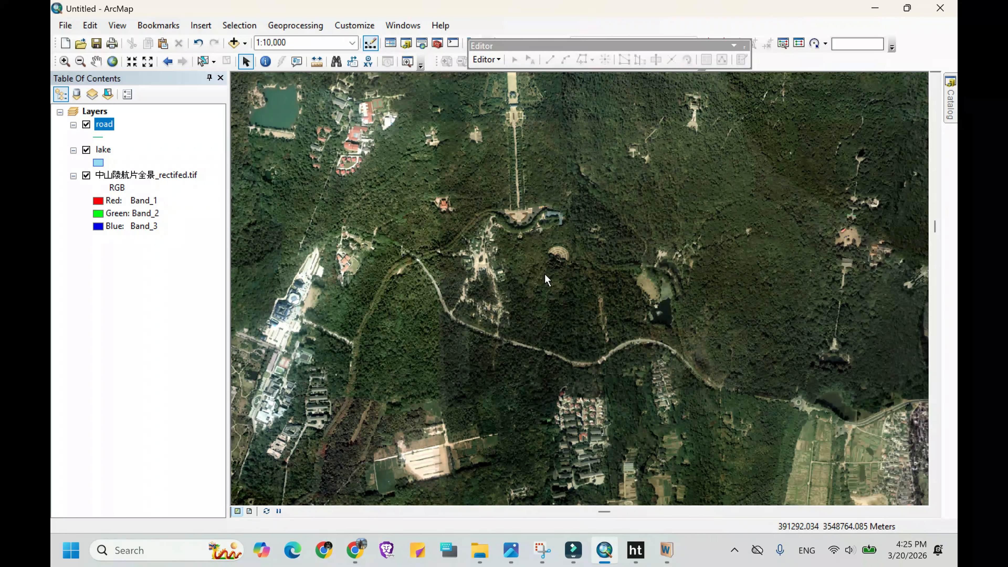
# - Start an edit session and choose the road template with the Line construction tool for creating features
pyautogui.click(501, 63)
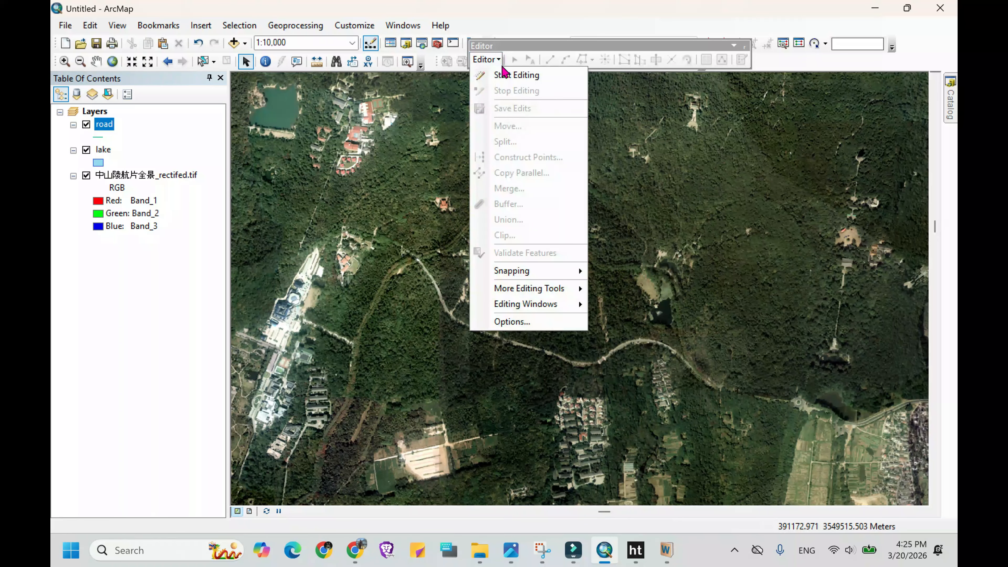
pyautogui.click(509, 77)
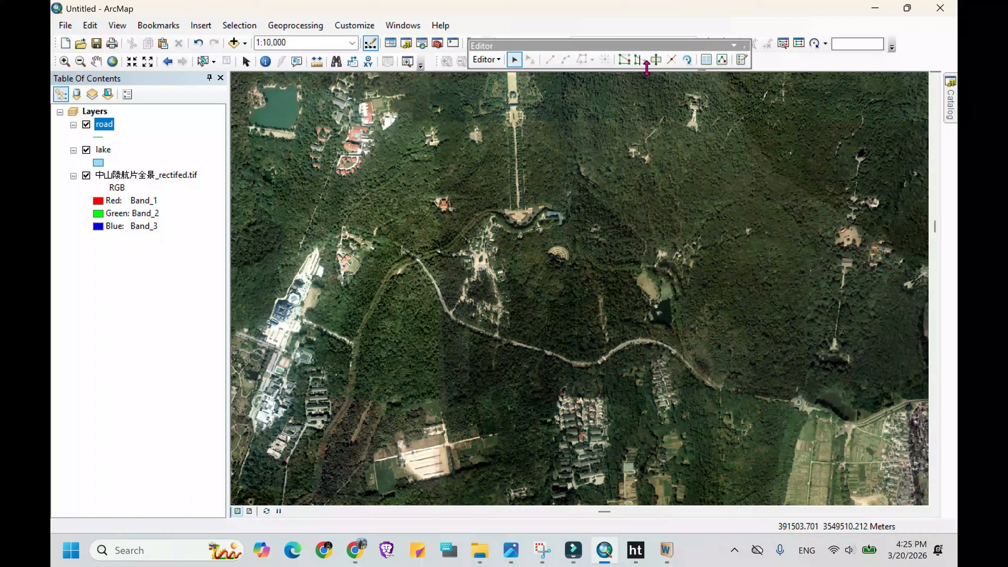
pyautogui.click(742, 60)
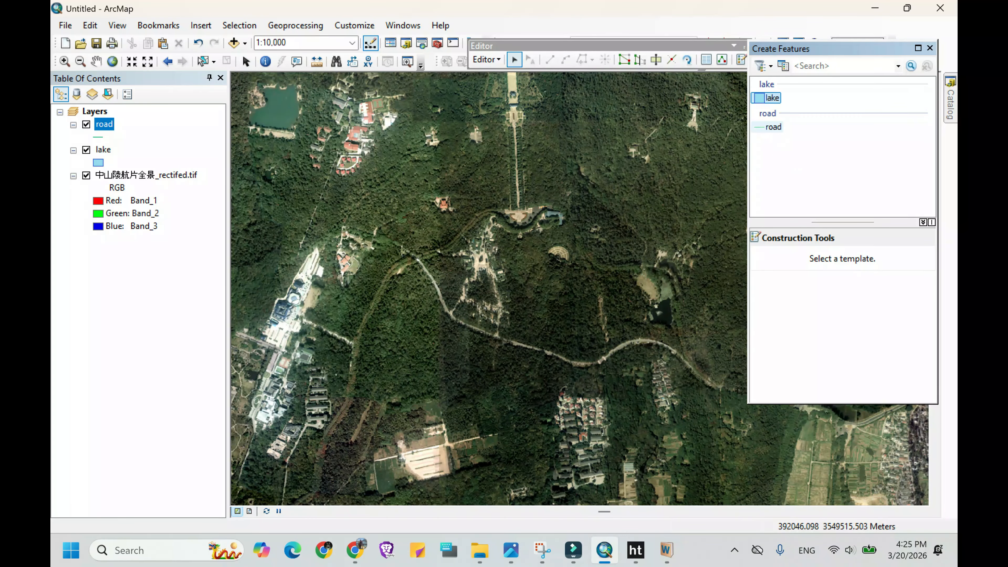
pyautogui.click(774, 128)
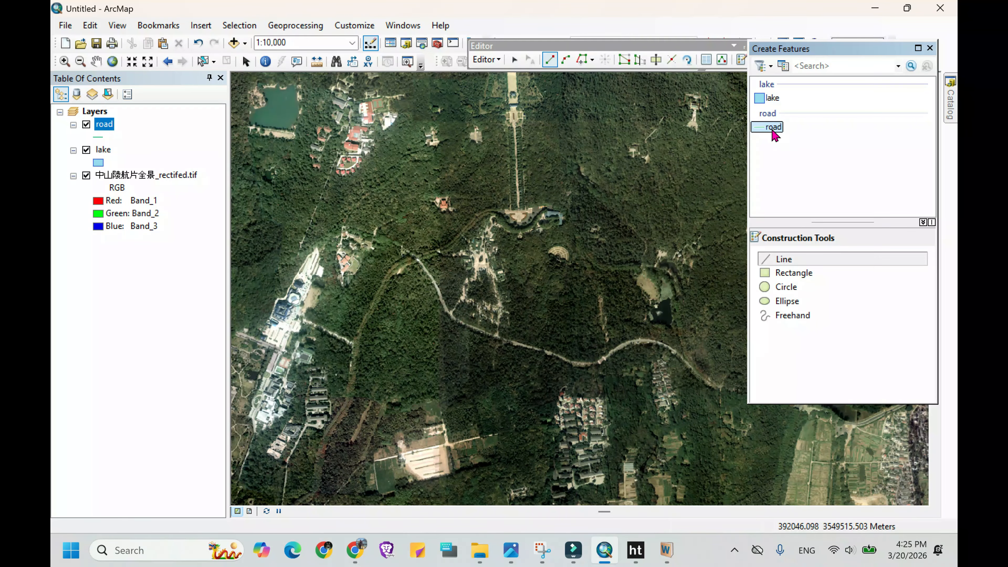
# - Digitize the winding road south of the central memorial axis as one polyline about 1380 m long, from its northwest bend to its southeast end
pyautogui.click(419, 261)
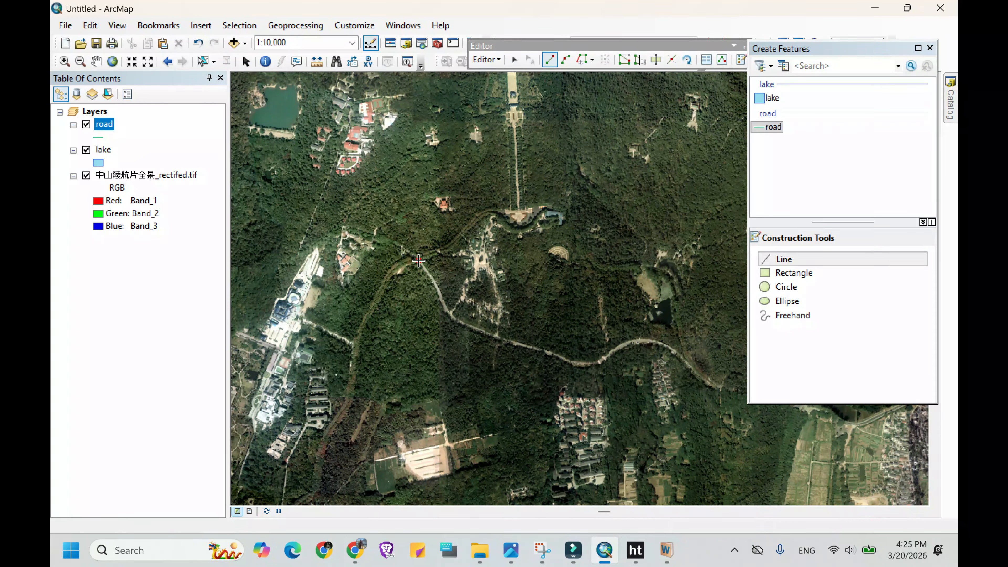
pyautogui.click(432, 275)
pyautogui.click(437, 287)
pyautogui.click(445, 307)
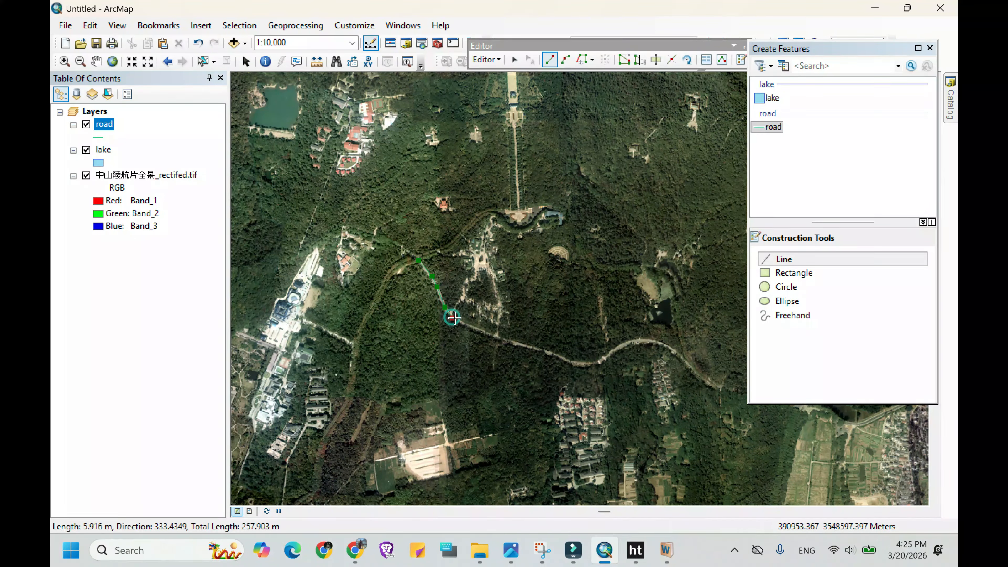
pyautogui.click(453, 318)
pyautogui.click(471, 326)
pyautogui.click(485, 332)
pyautogui.click(506, 340)
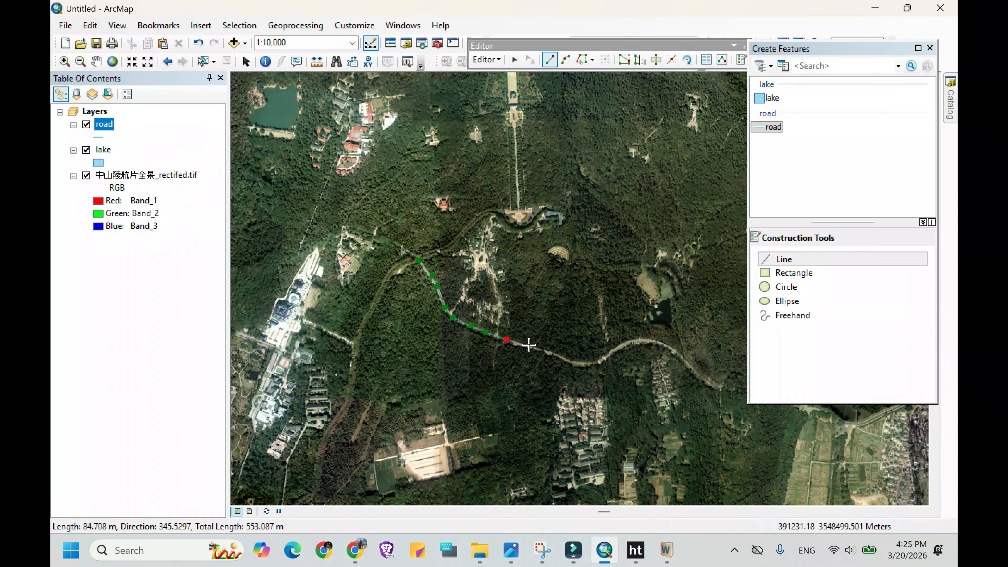
pyautogui.click(529, 345)
pyautogui.click(547, 352)
pyautogui.click(566, 360)
pyautogui.click(582, 364)
pyautogui.click(595, 363)
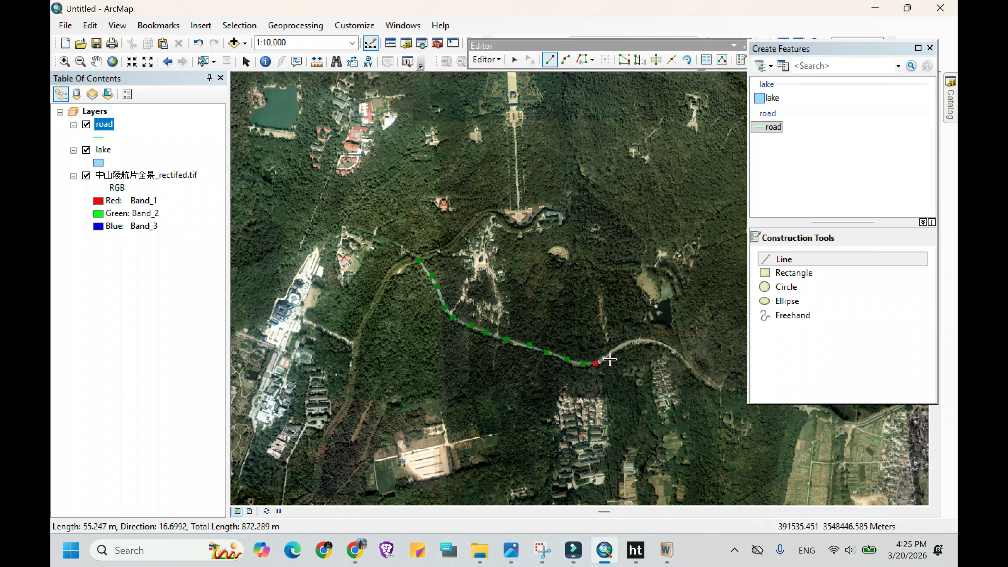
pyautogui.click(610, 359)
pyautogui.click(627, 348)
pyautogui.click(641, 342)
pyautogui.click(657, 340)
pyautogui.click(665, 346)
pyautogui.click(678, 351)
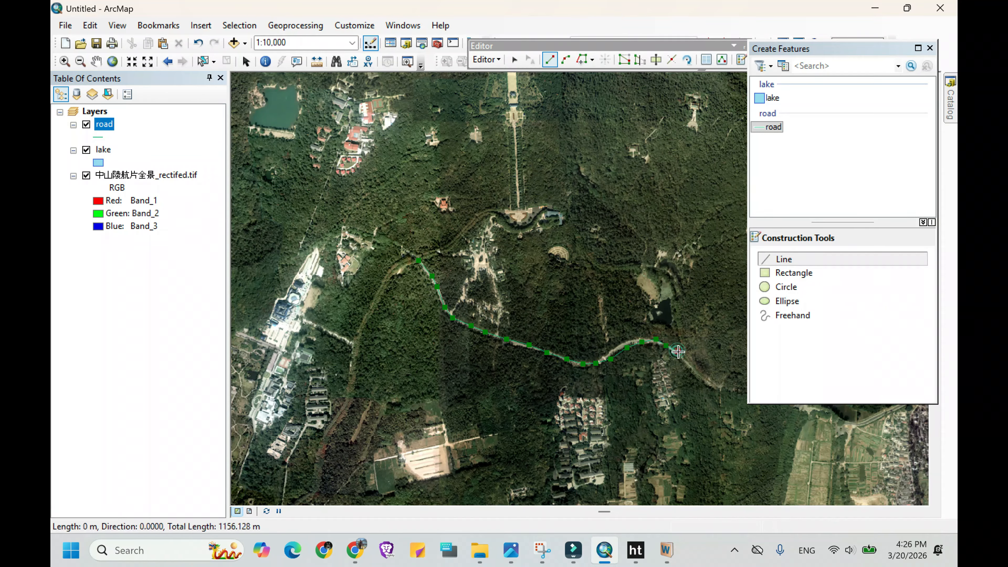
pyautogui.click(686, 359)
pyautogui.click(697, 368)
pyautogui.click(709, 378)
pyautogui.click(714, 383)
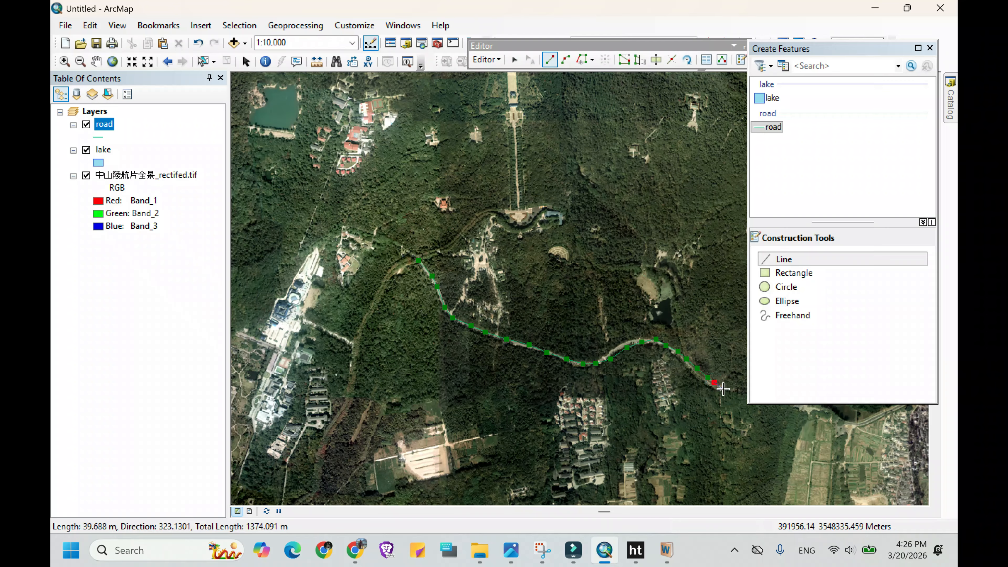
pyautogui.doubleClick(723, 389)
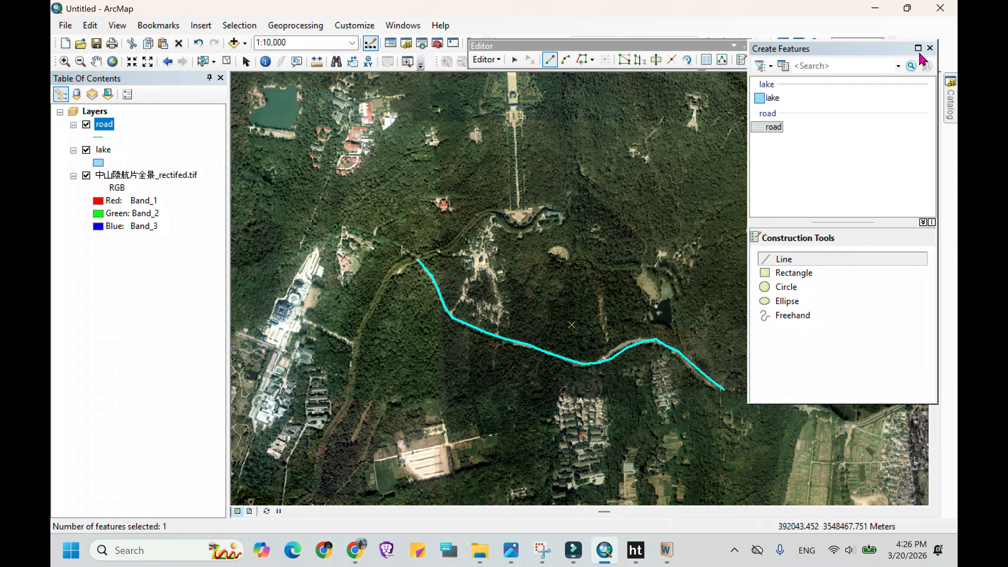
# - Close the Create Features window, save the edits to the road layer and stop editing
pyautogui.click(930, 48)
pyautogui.click(497, 60)
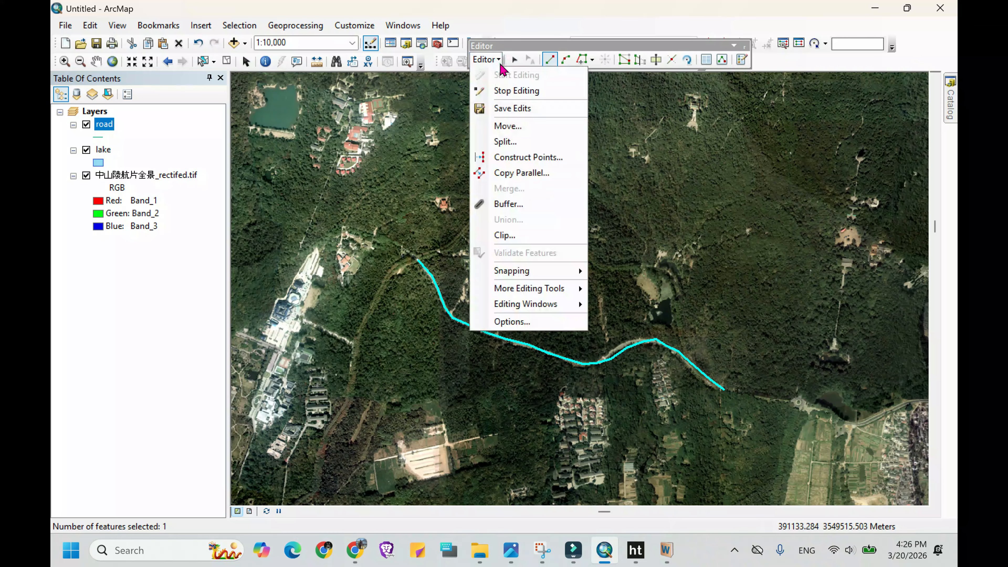
pyautogui.click(512, 108)
pyautogui.click(501, 64)
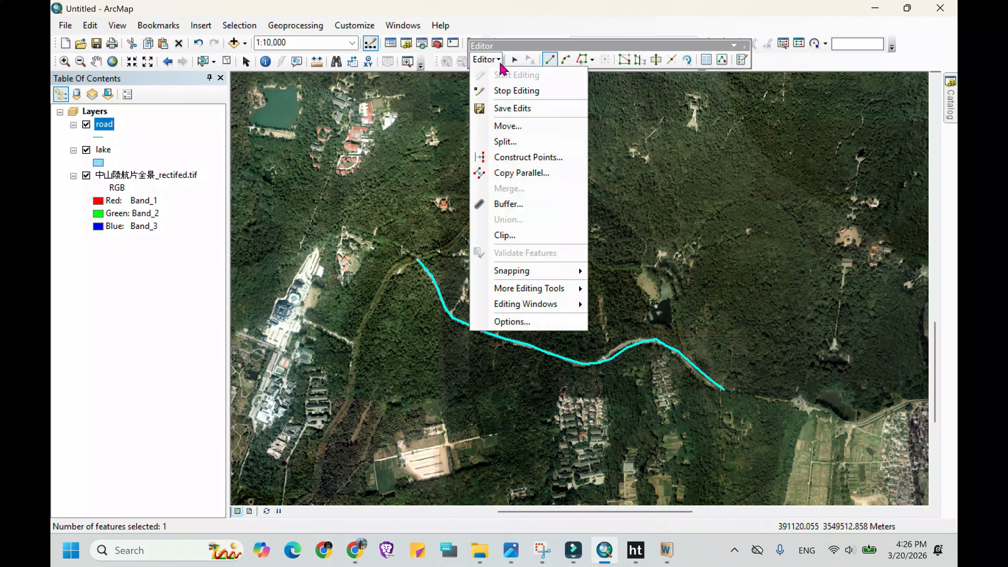
pyautogui.click(514, 90)
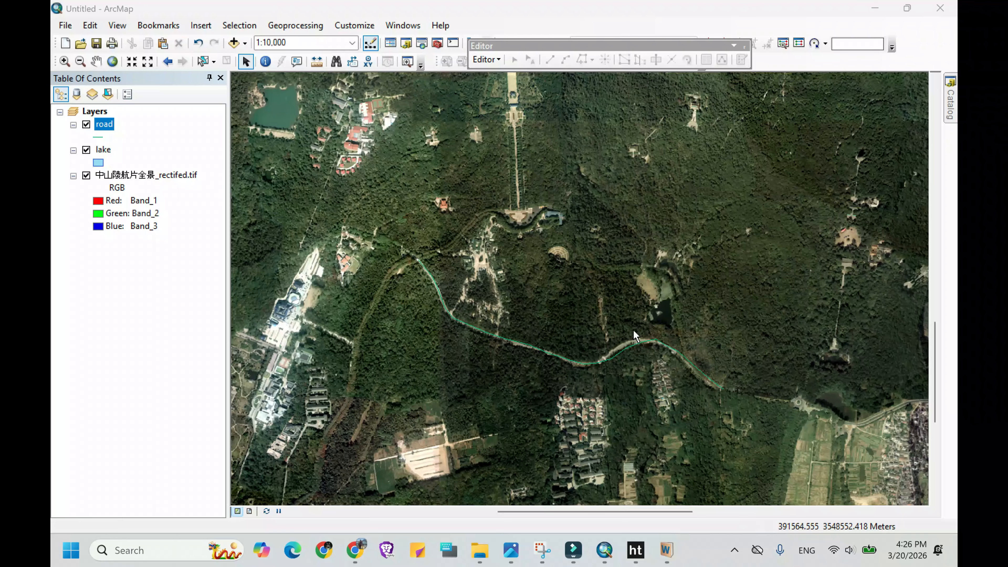
# - Open the road layer's attribute table and add a Float field named length
pyautogui.rightClick(106, 126)
pyautogui.click(173, 161)
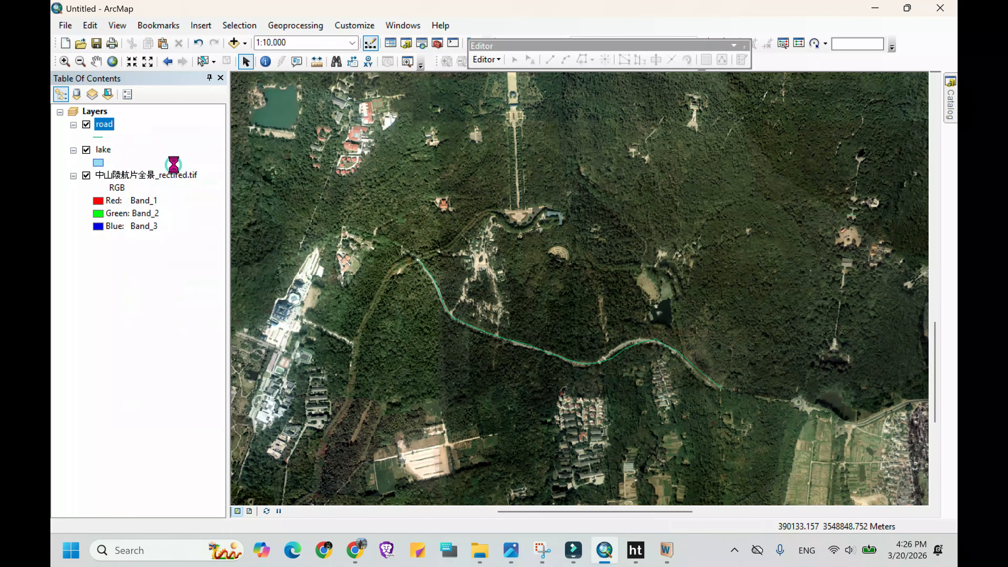
pyautogui.click(398, 240)
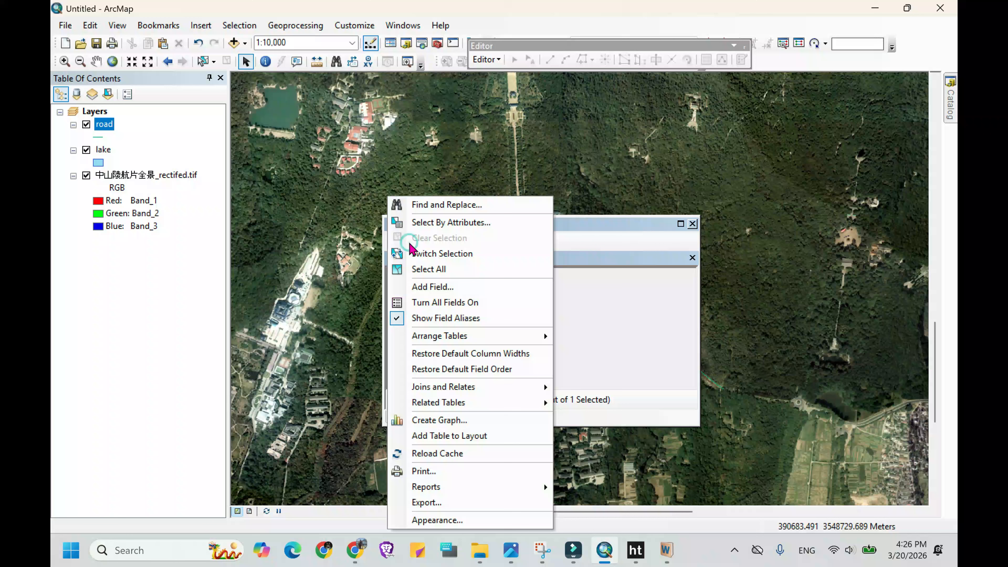
pyautogui.click(438, 289)
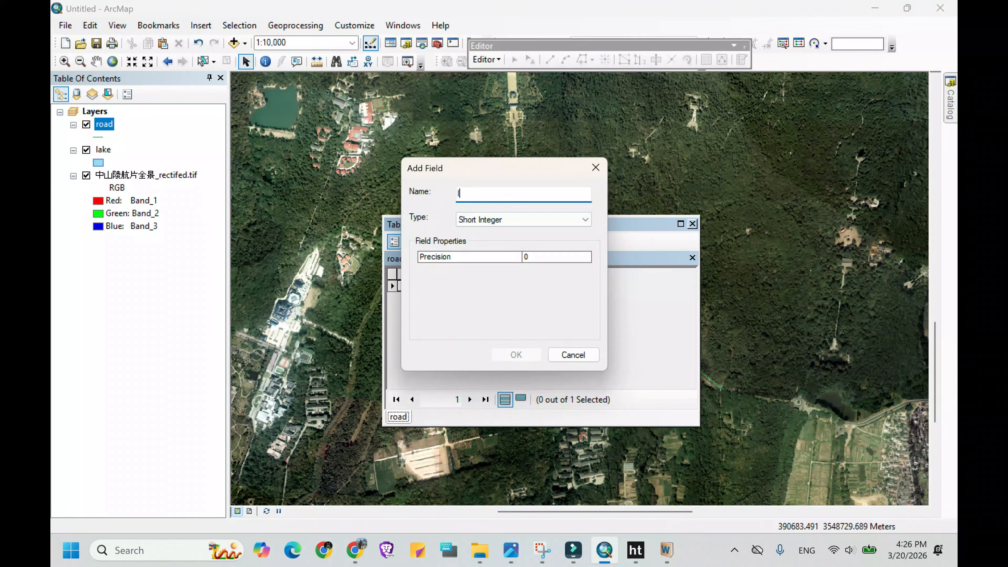
pyautogui.write('length')
pyautogui.click(576, 226)
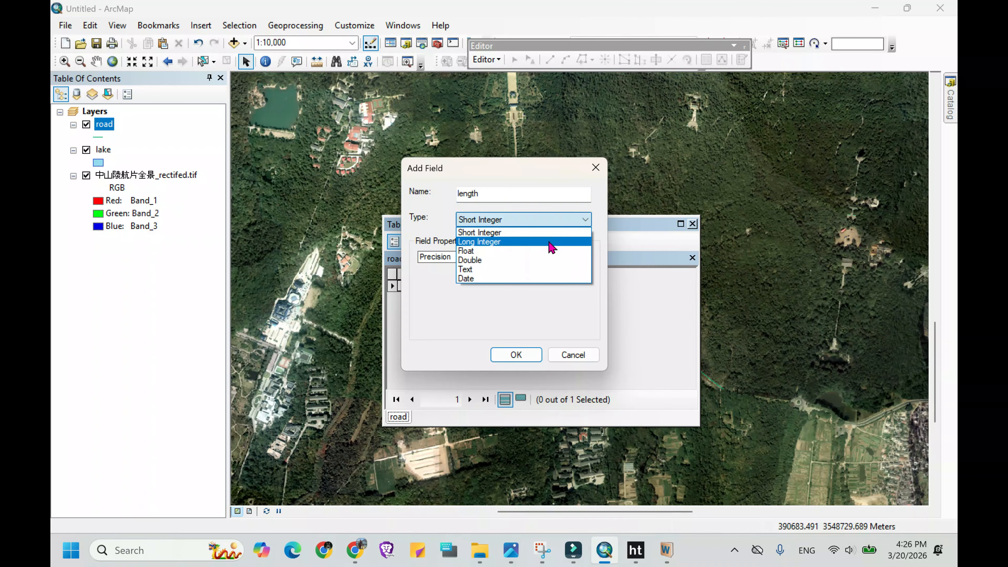
pyautogui.click(542, 253)
pyautogui.click(520, 359)
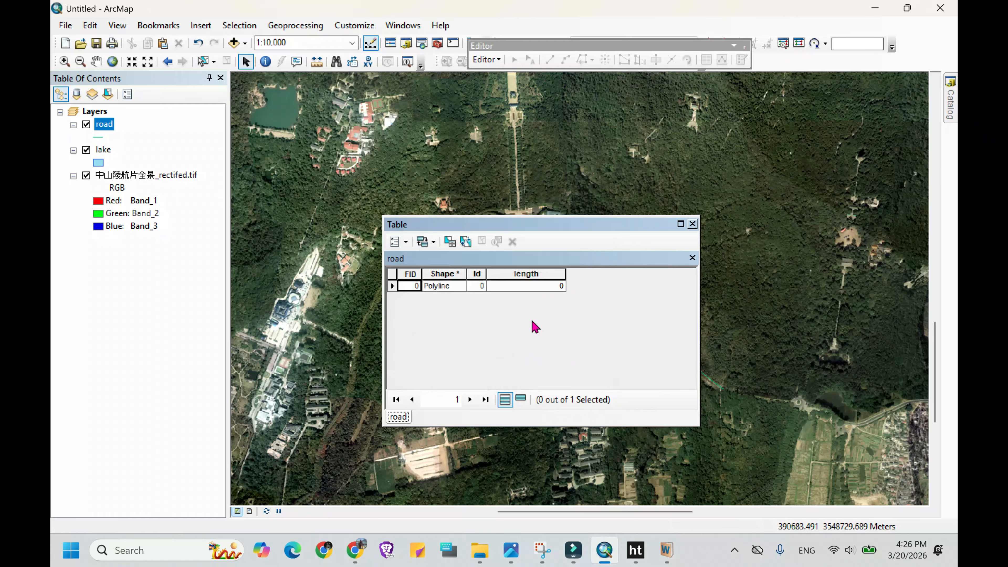
# - Calculate the length field from the road's geometry in kilometers, using the data source's coordinate system
pyautogui.rightClick(540, 274)
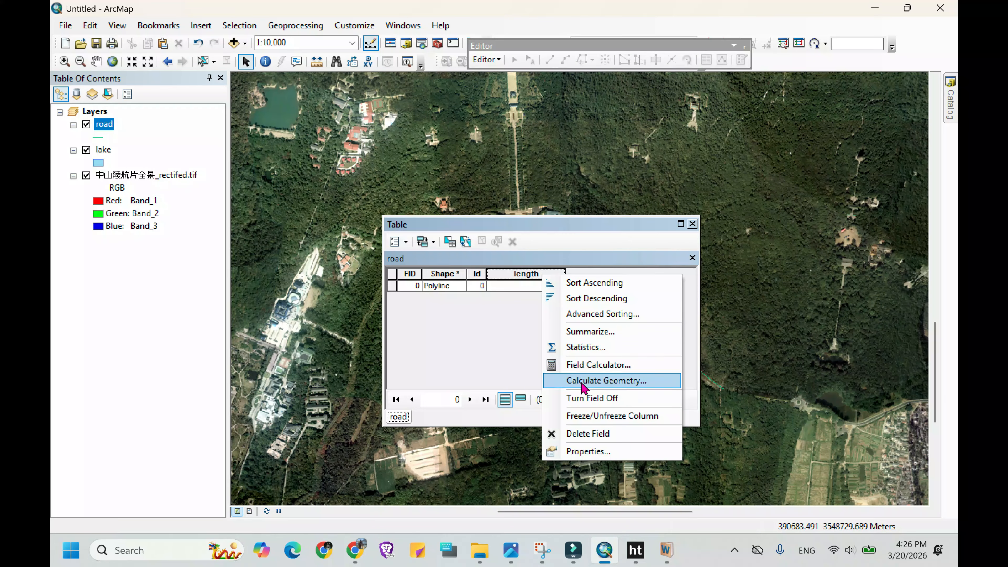
pyautogui.click(587, 382)
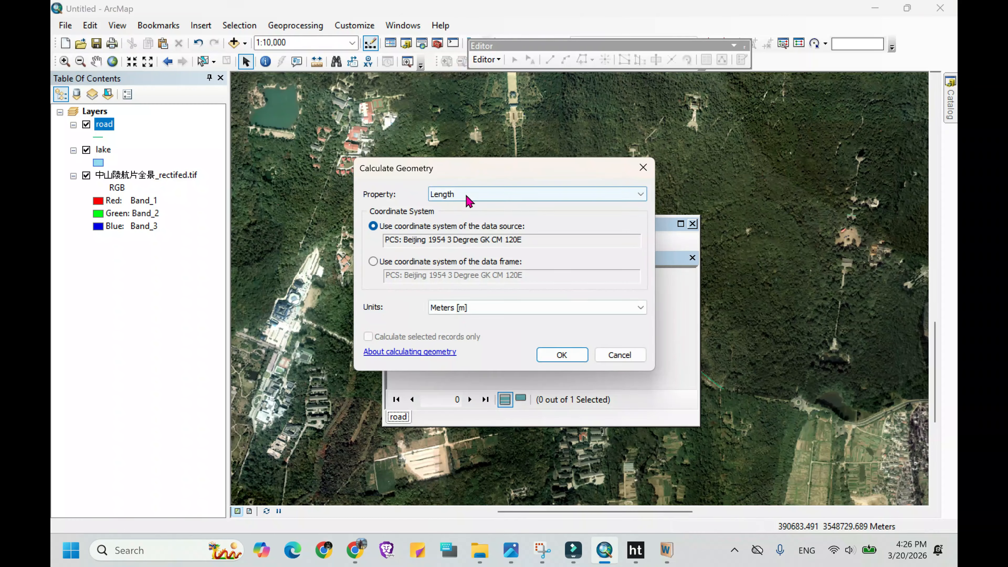
pyautogui.click(487, 311)
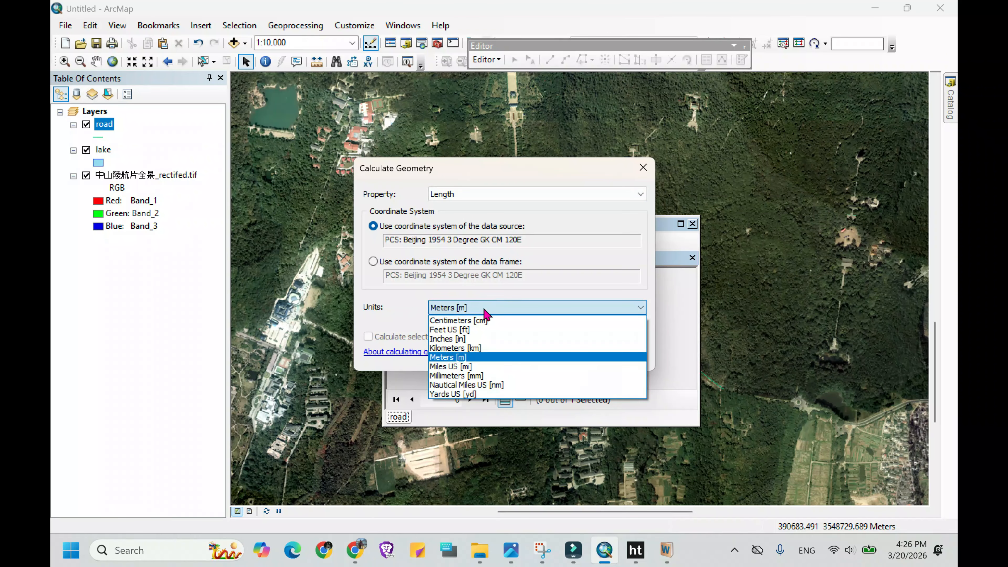
pyautogui.click(488, 349)
pyautogui.click(554, 354)
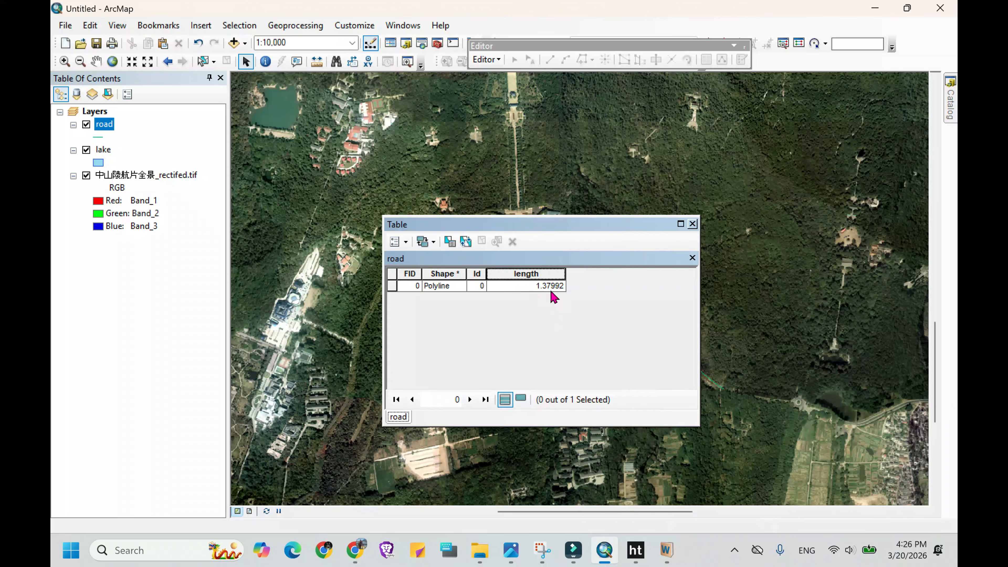
# - Recalculate the length field from the road's geometry in meters and close the attribute table
pyautogui.rightClick(549, 274)
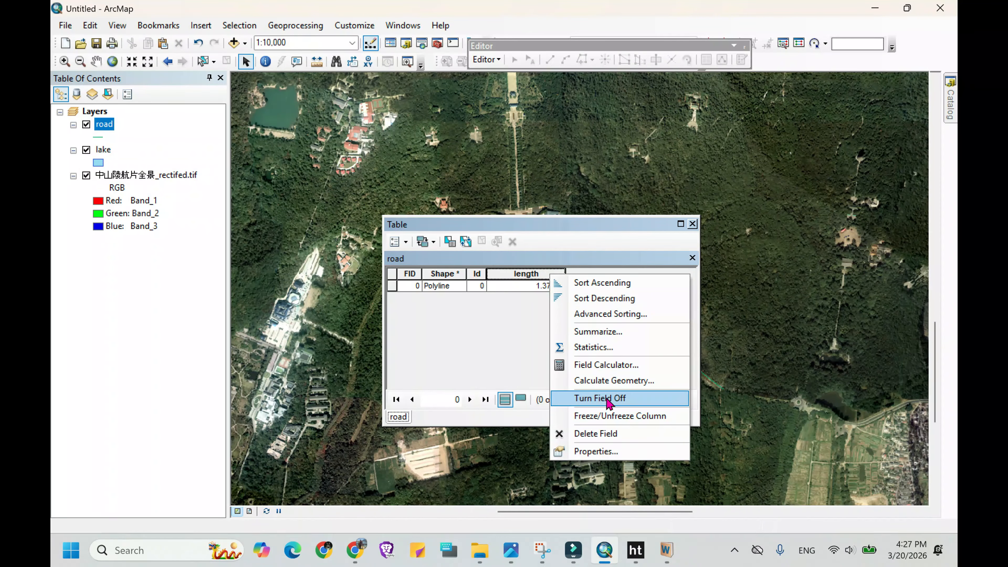
pyautogui.click(607, 382)
pyautogui.click(473, 312)
pyautogui.click(477, 318)
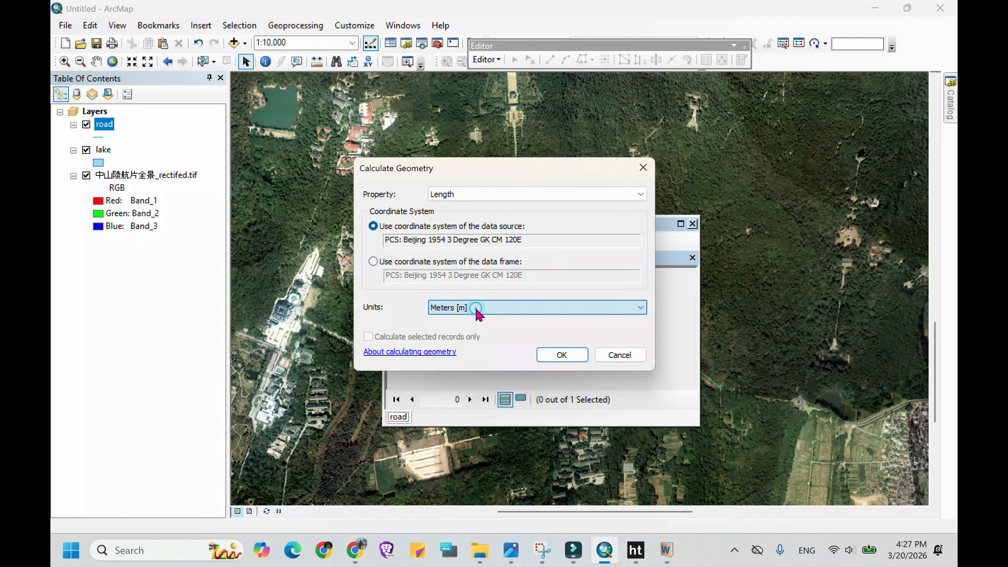
pyautogui.click(557, 355)
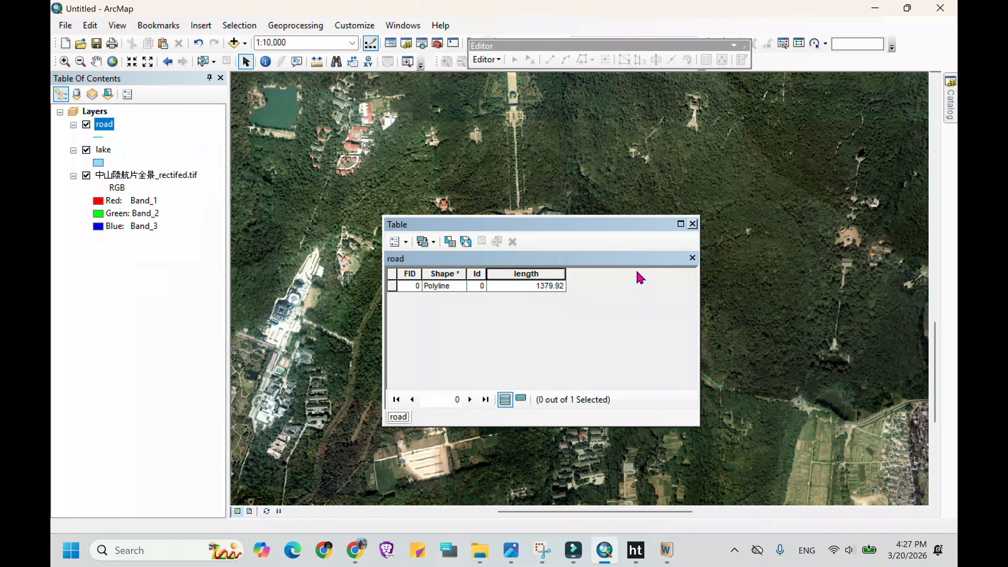
pyautogui.click(693, 224)
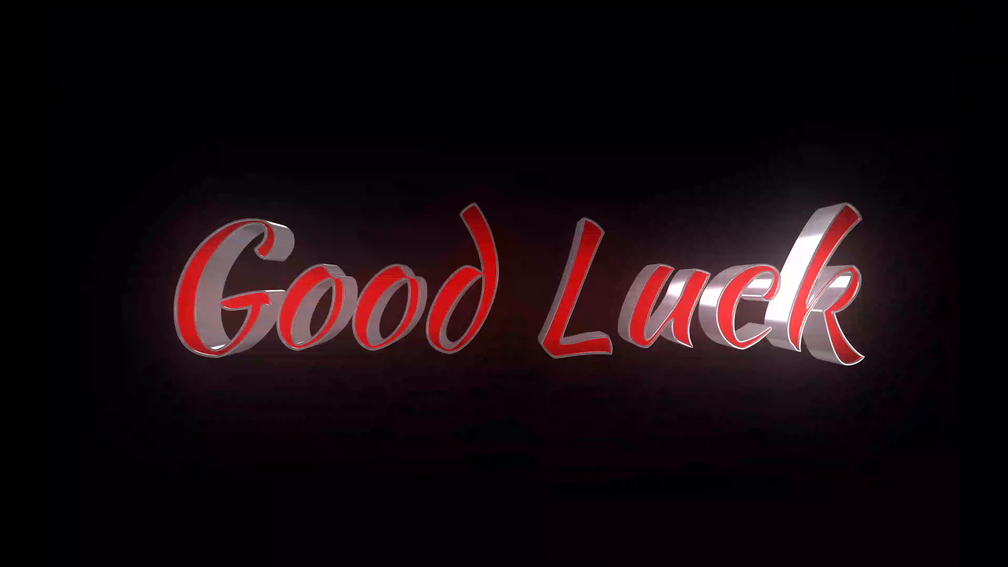